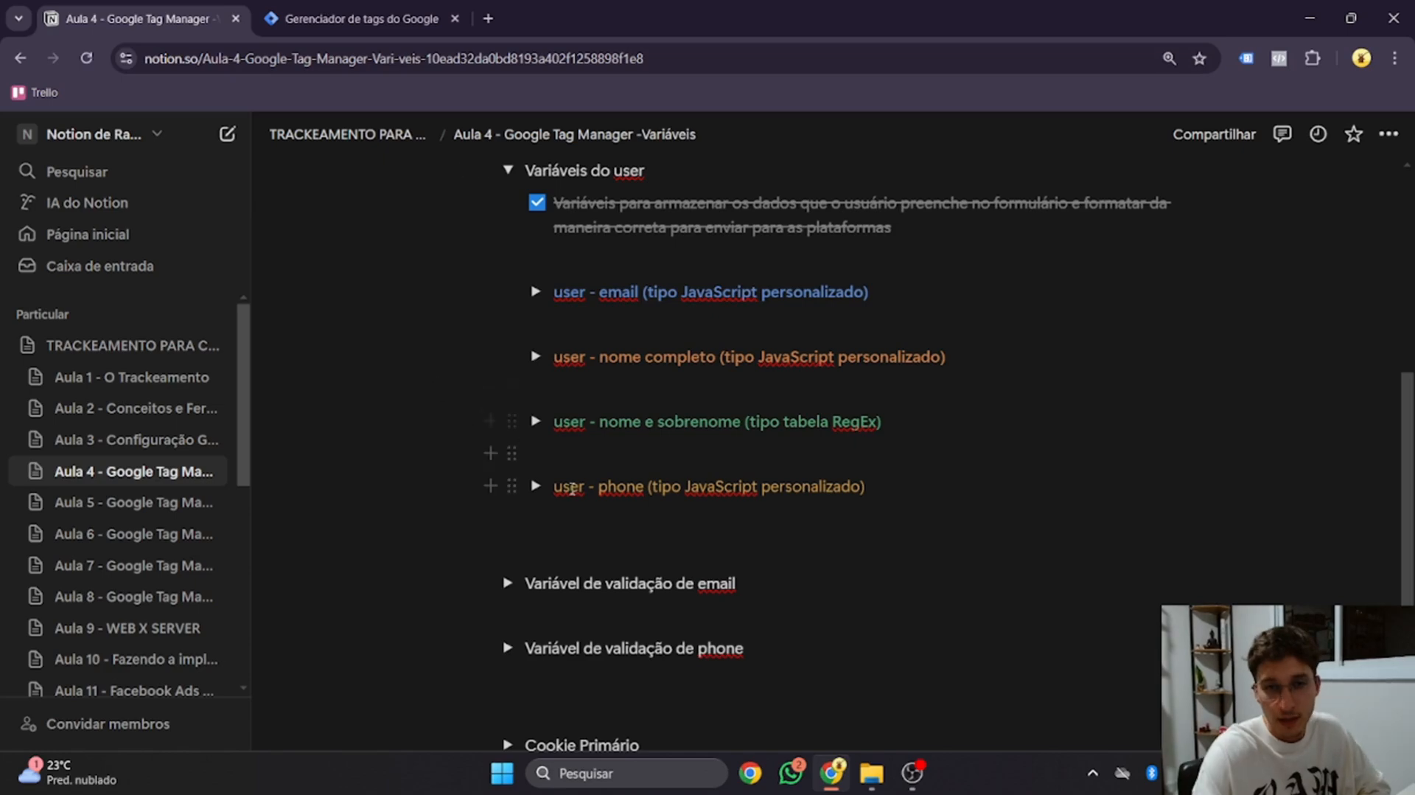
# Expand the 'user - phone' notes in Notion to read the Google and Facebook phone formats
pyautogui.click(536, 487)
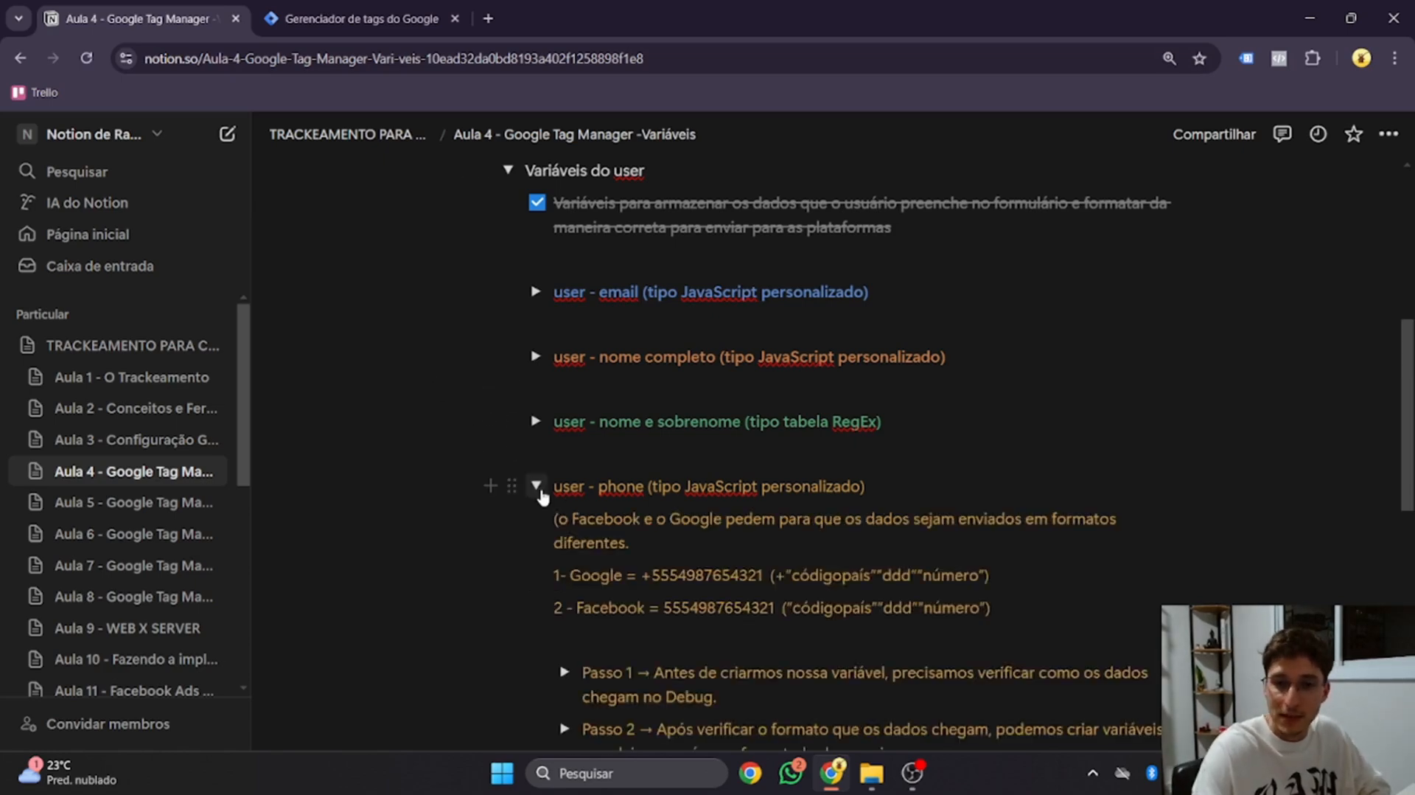
pyautogui.scroll(-3, 542, 498)
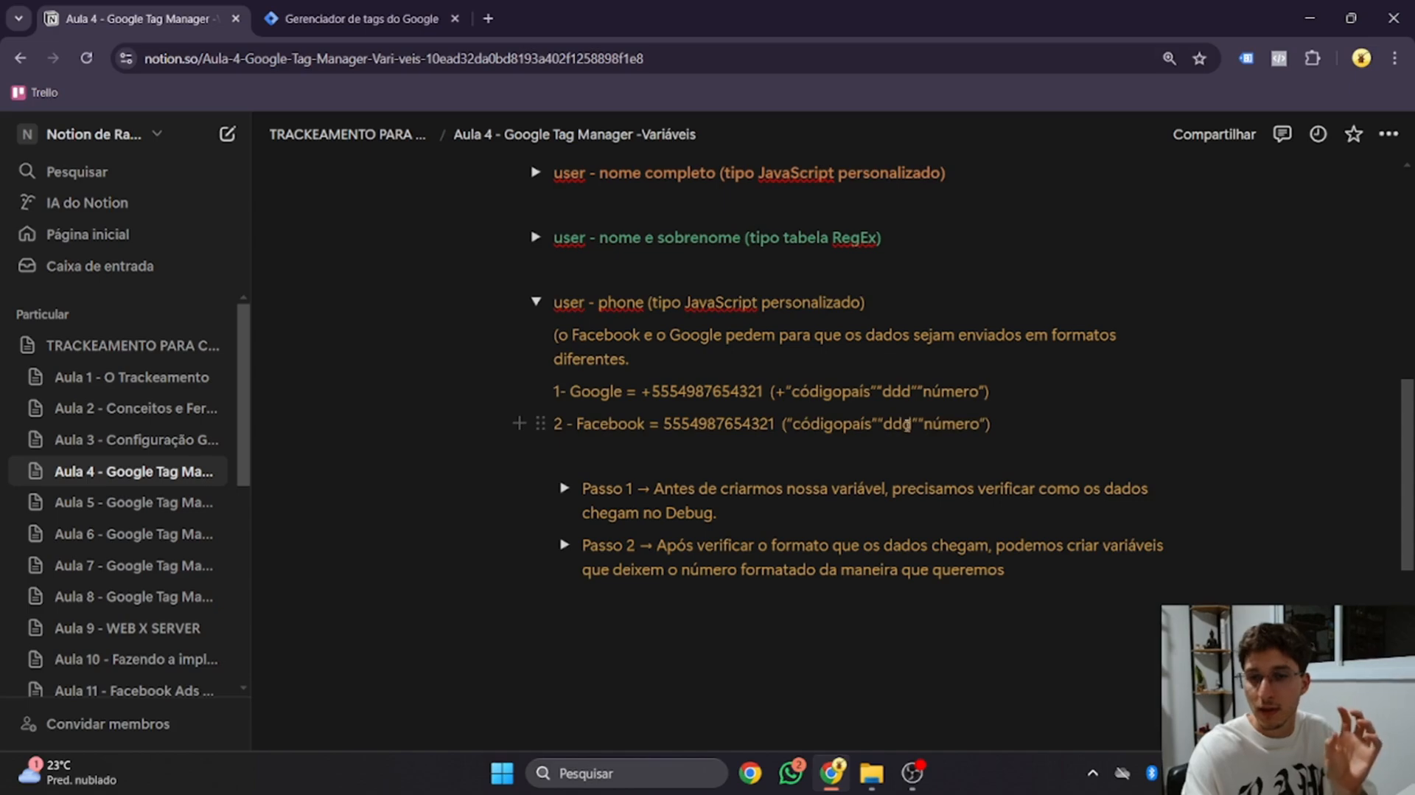
pyautogui.scroll(-1, 958, 431)
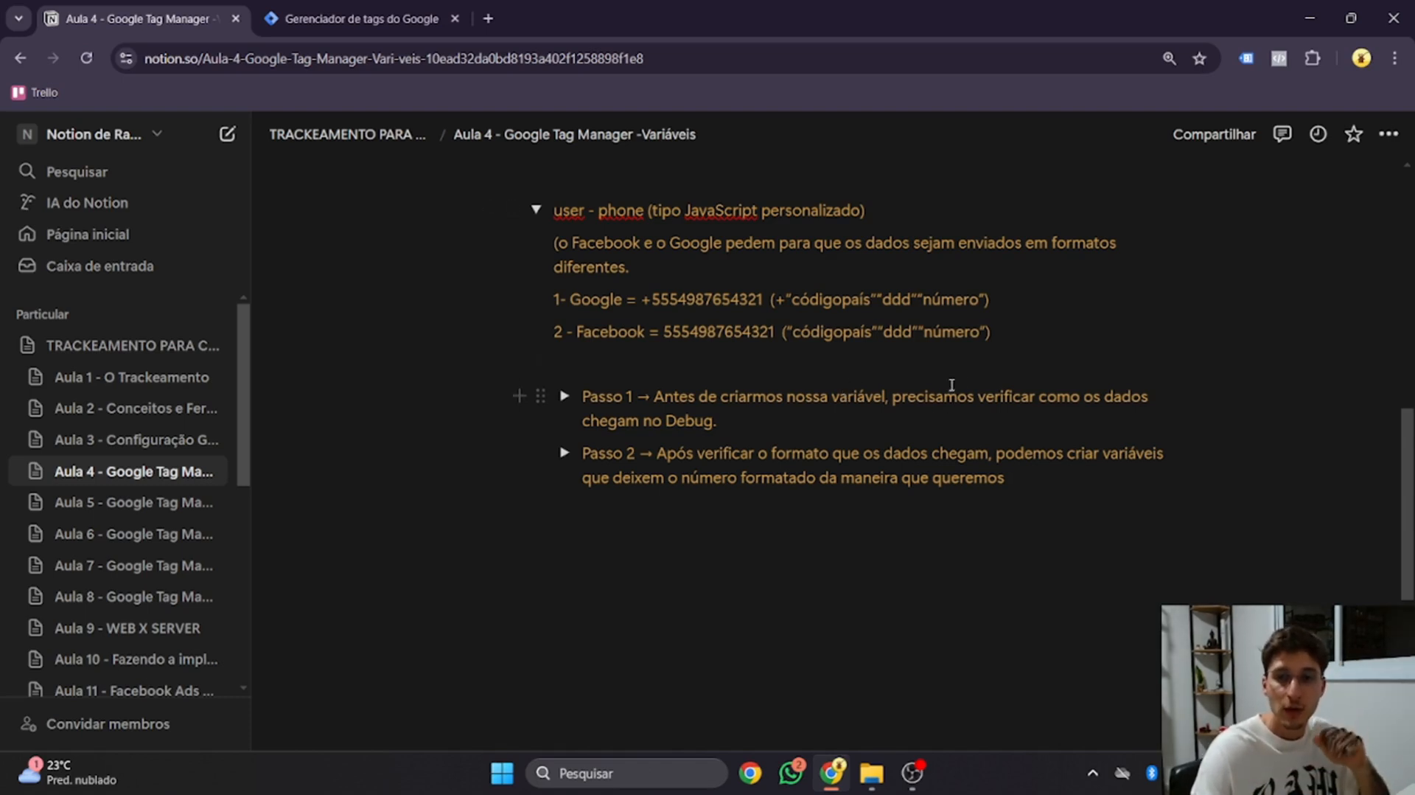
# Copy the 'Por id do campo' code snippet from Passo 1 and switch to Tag Manager's Variables
pyautogui.click(565, 396)
pyautogui.scroll(-1, 568, 390)
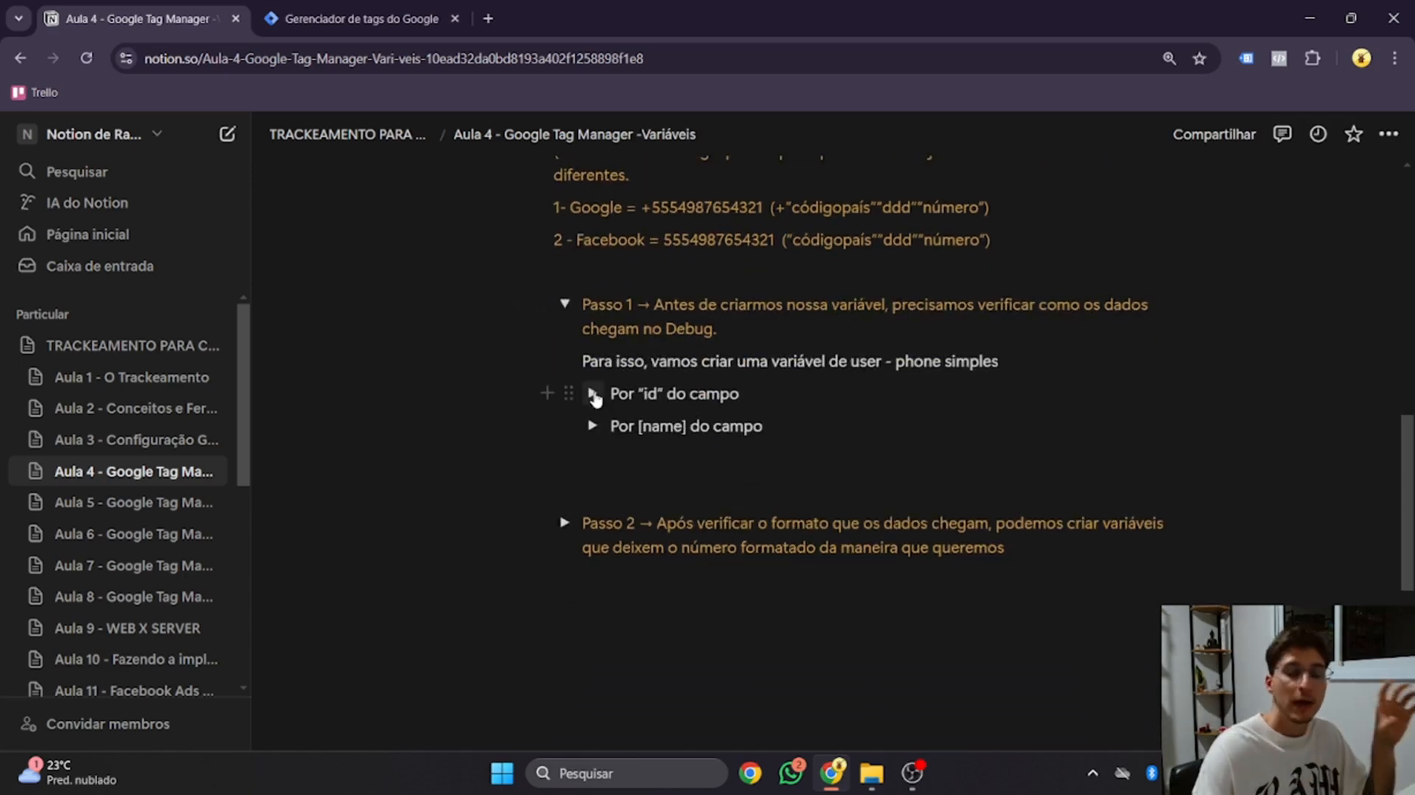
pyautogui.click(593, 395)
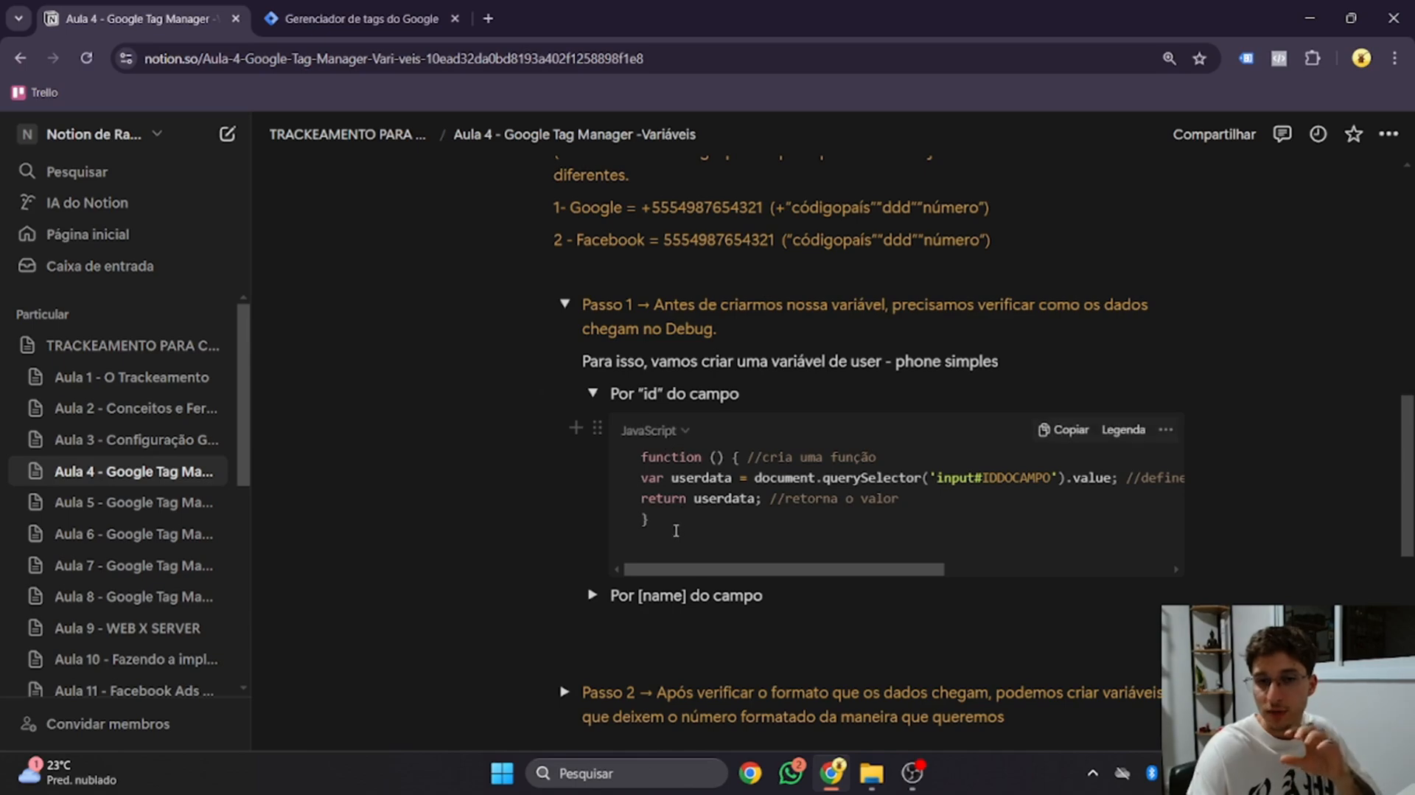
pyautogui.moveTo(676, 531); pyautogui.dragTo(631, 462)
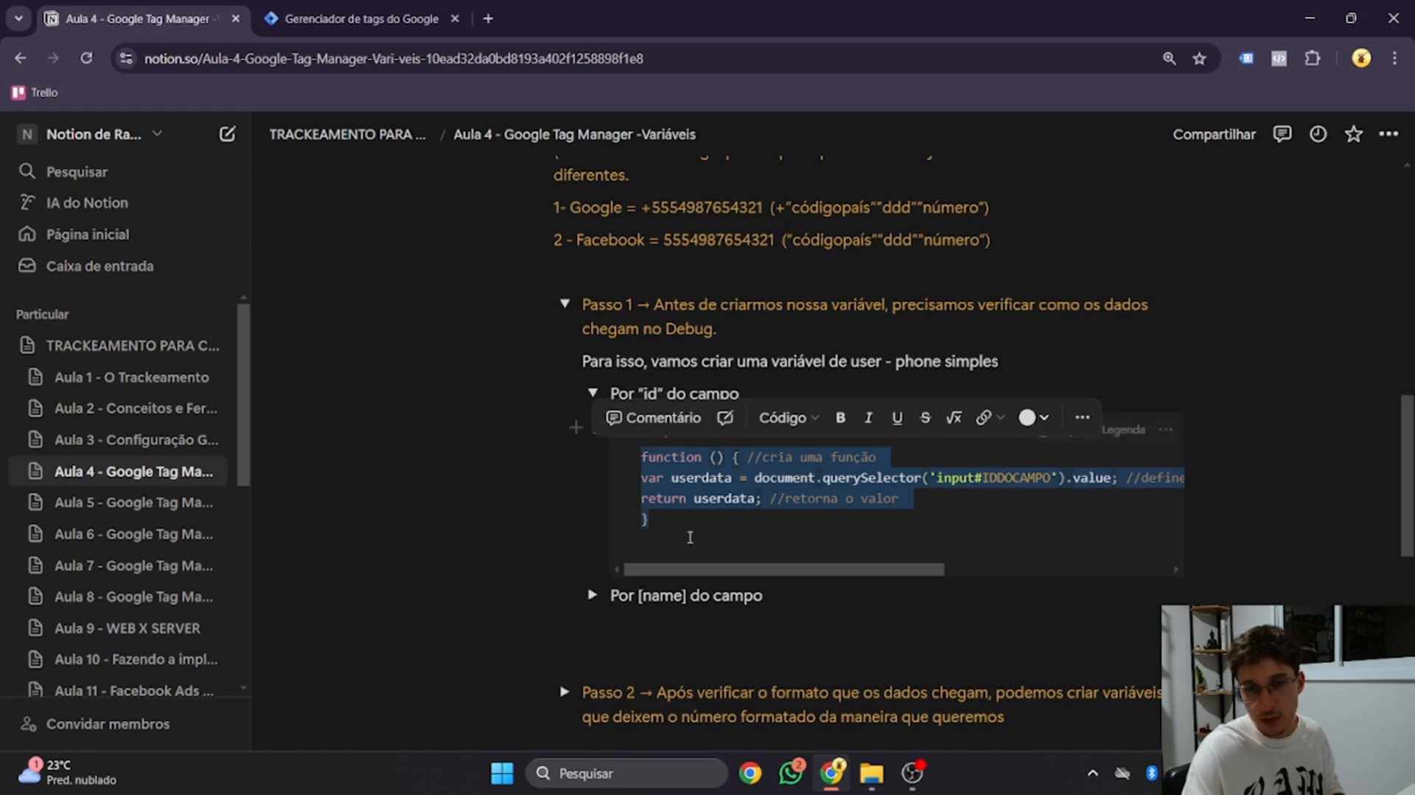
pyautogui.click(592, 393)
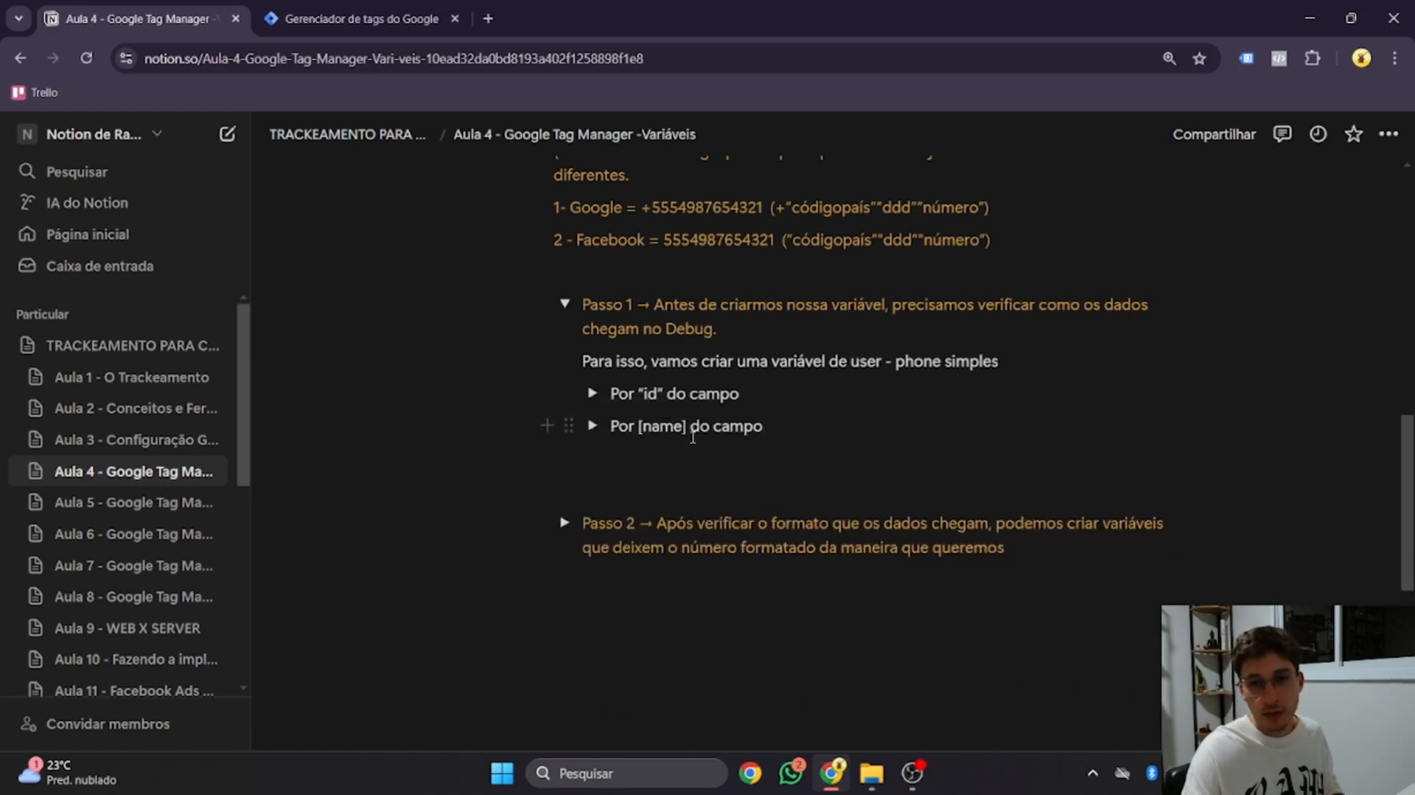
pyautogui.click(397, 18)
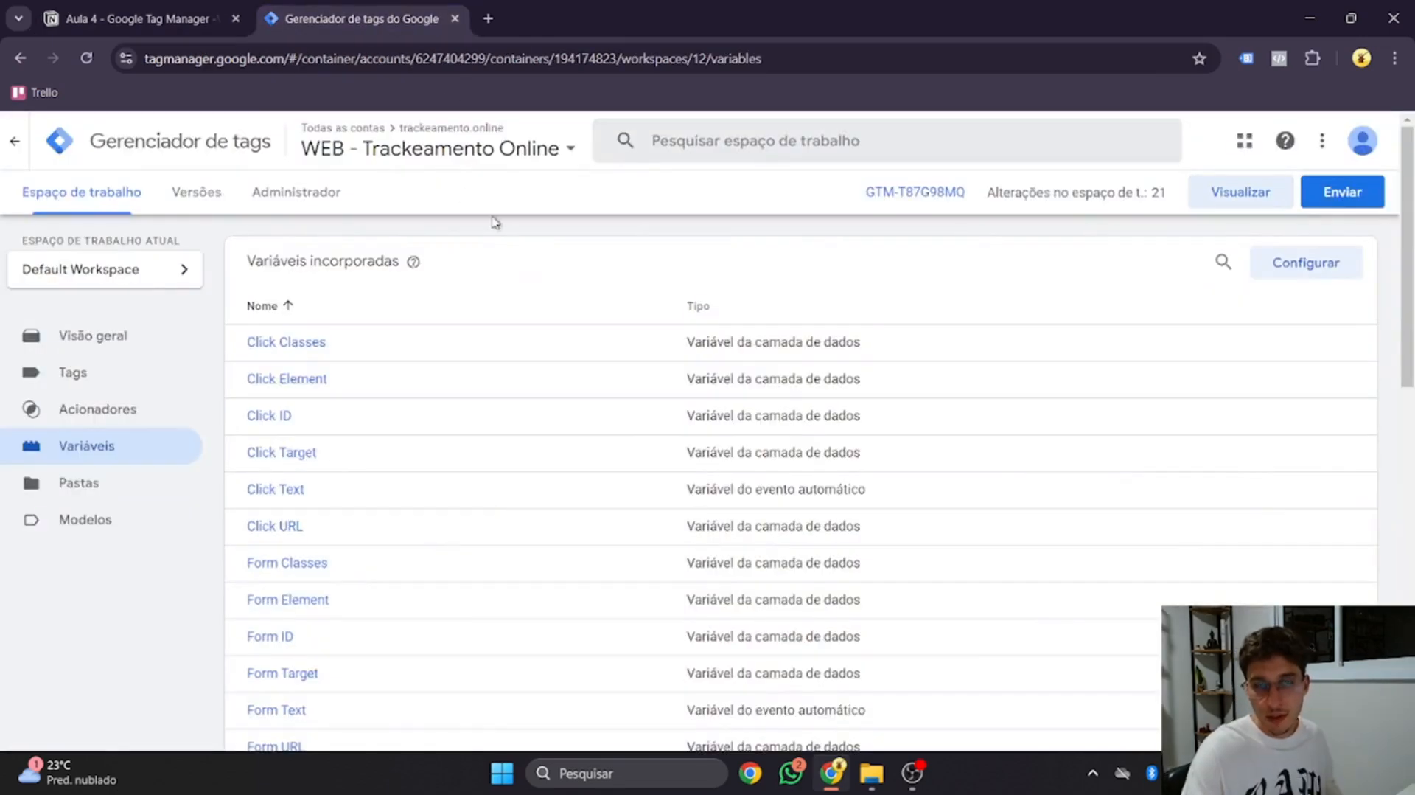
# Create a JavaScript personalizado variable named 'user - phone' containing the pasted code
pyautogui.scroll(-15, 512, 256)
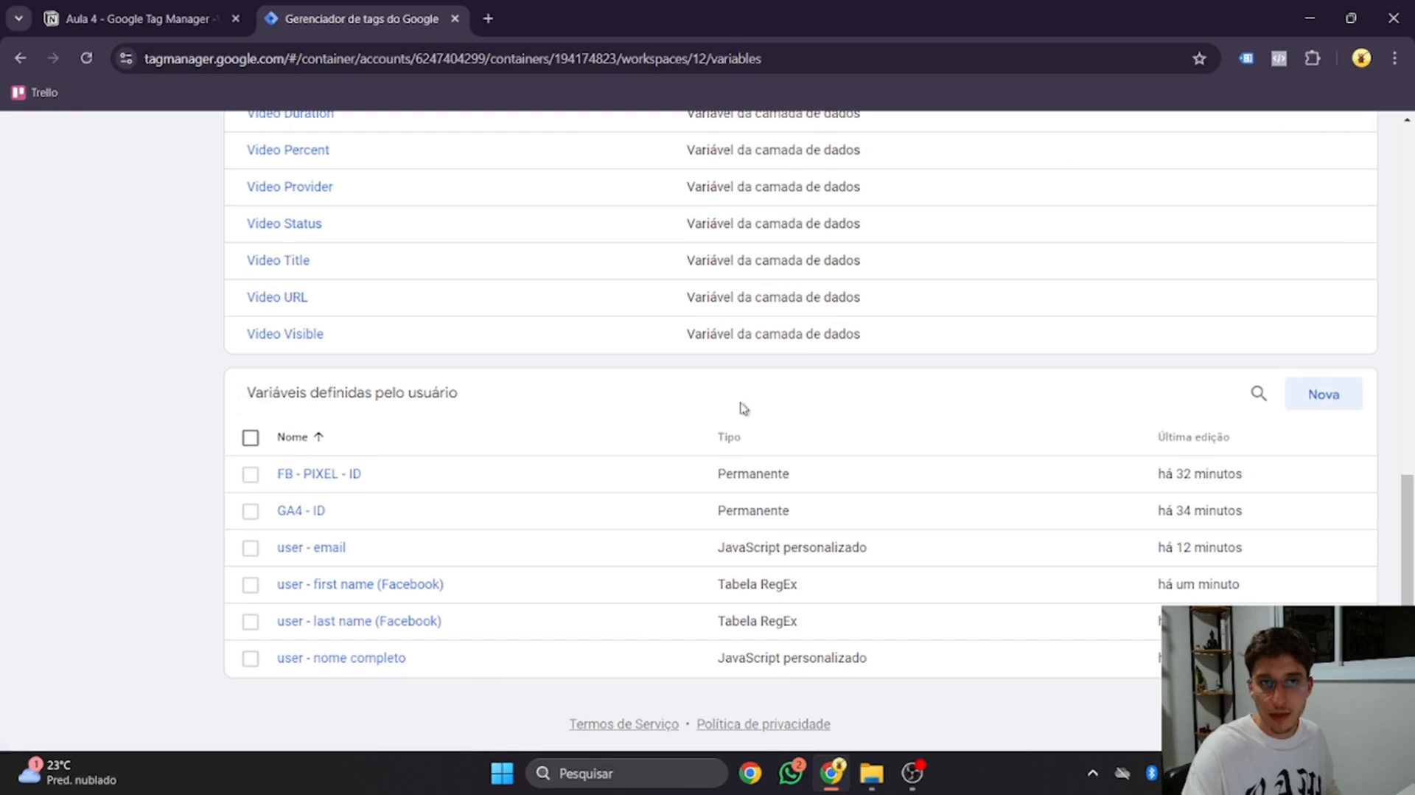
pyautogui.click(1315, 409)
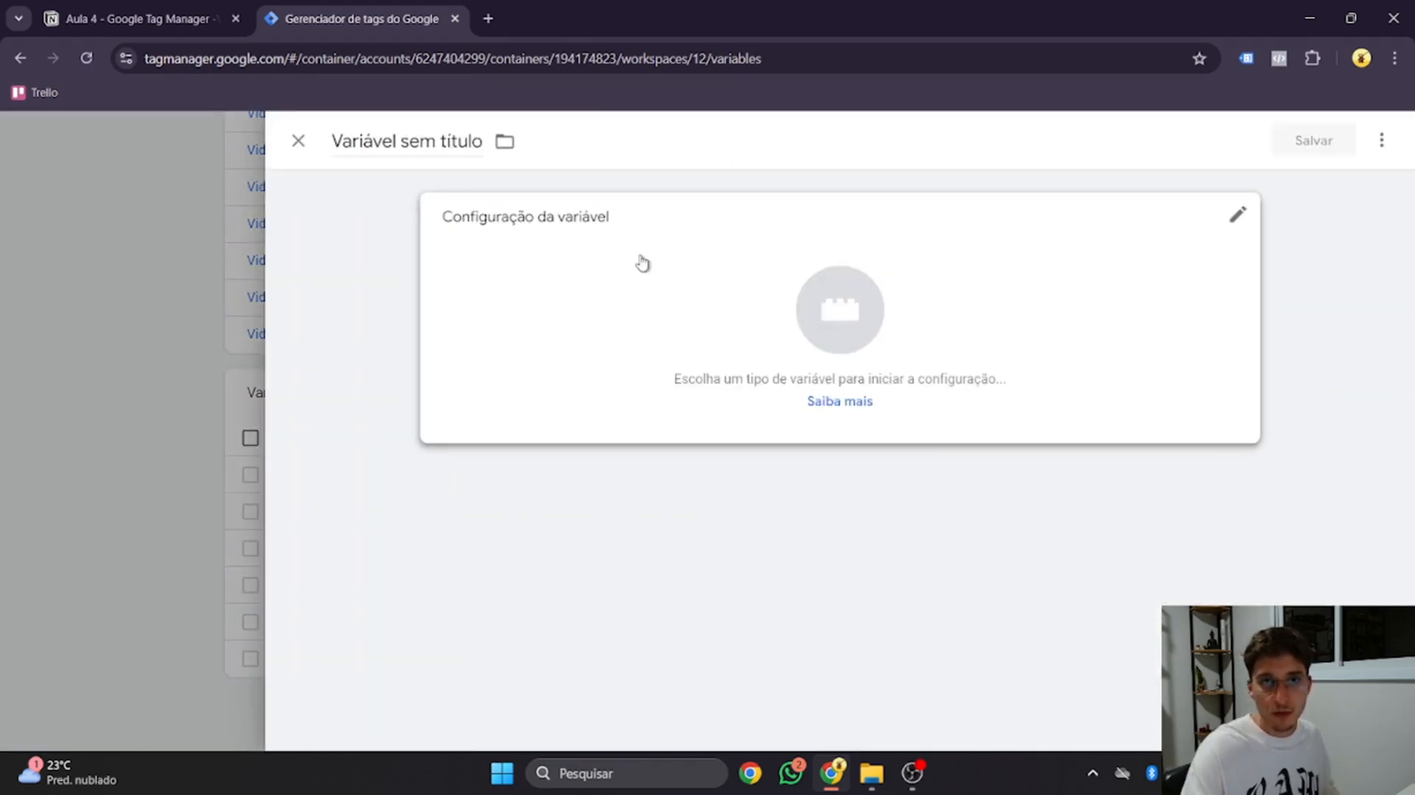
pyautogui.click(643, 262)
pyautogui.scroll(-6, 855, 336)
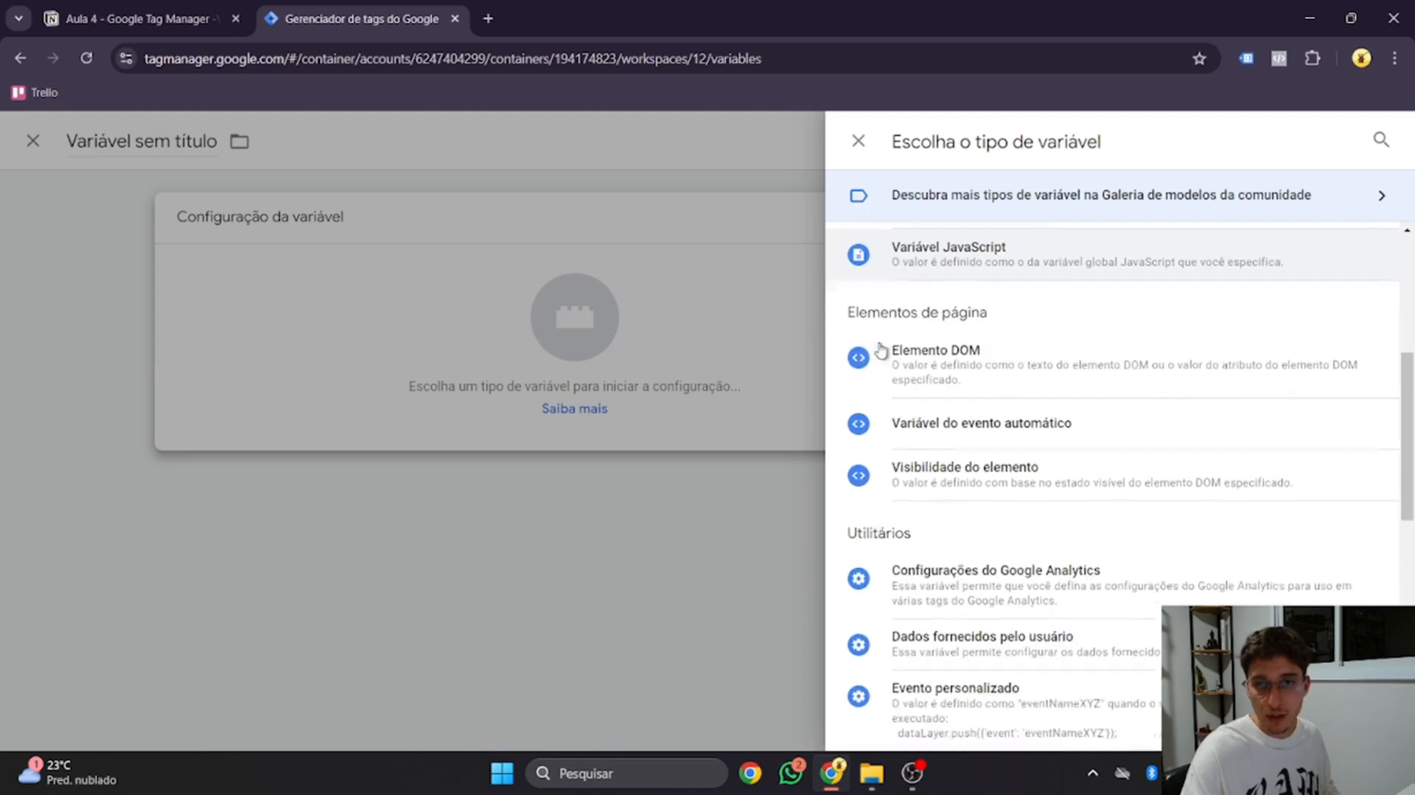
pyautogui.scroll(5, 882, 351)
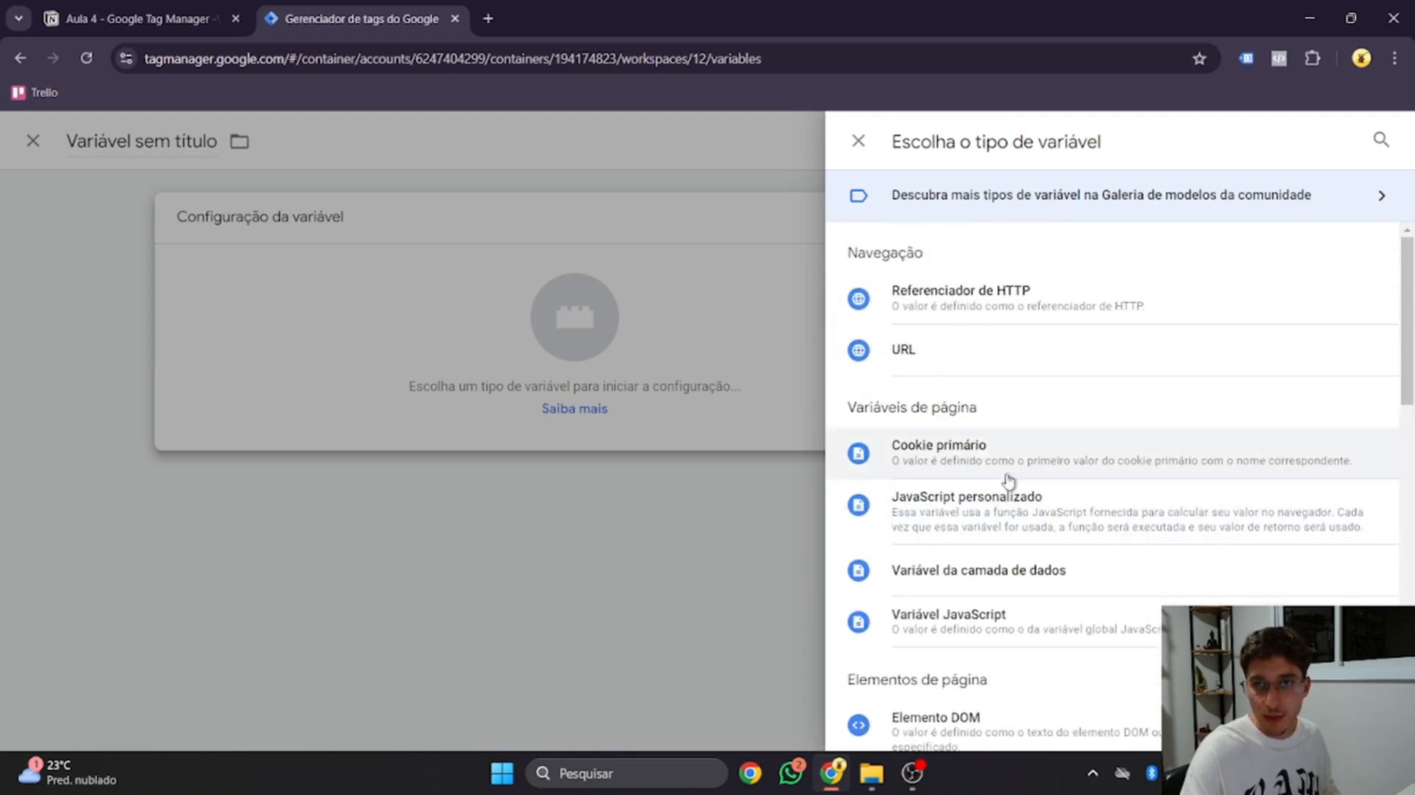
pyautogui.click(1062, 529)
pyautogui.click(720, 461)
pyautogui.write("function () { //cria uma função var userdata = document.querySelector('input#IDDOCAMPO').value; //define que o valor é igual ao que foi preenchido no campo return userdata; //retorna o valor }")
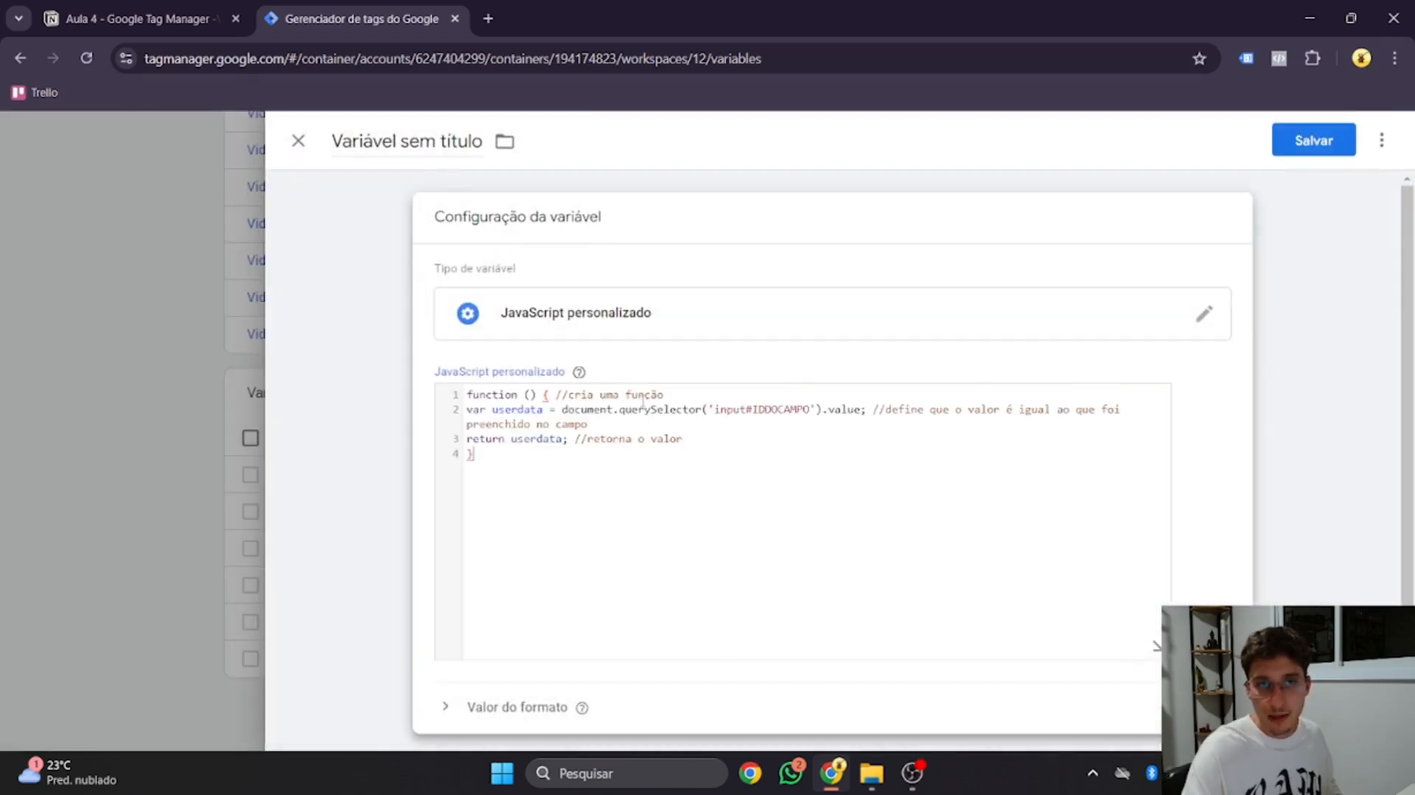
pyautogui.click(395, 151)
pyautogui.write('user')
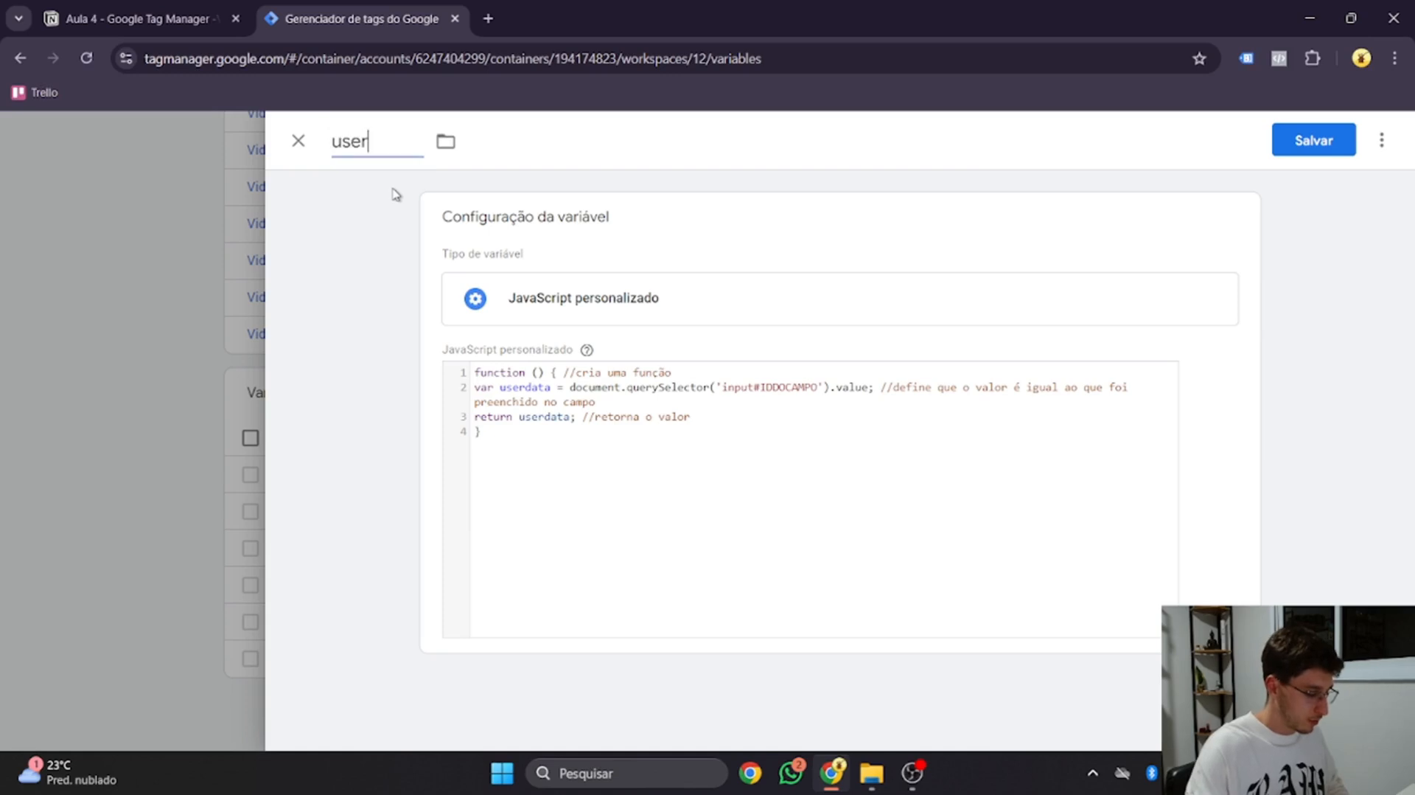
pyautogui.write(' - phone')
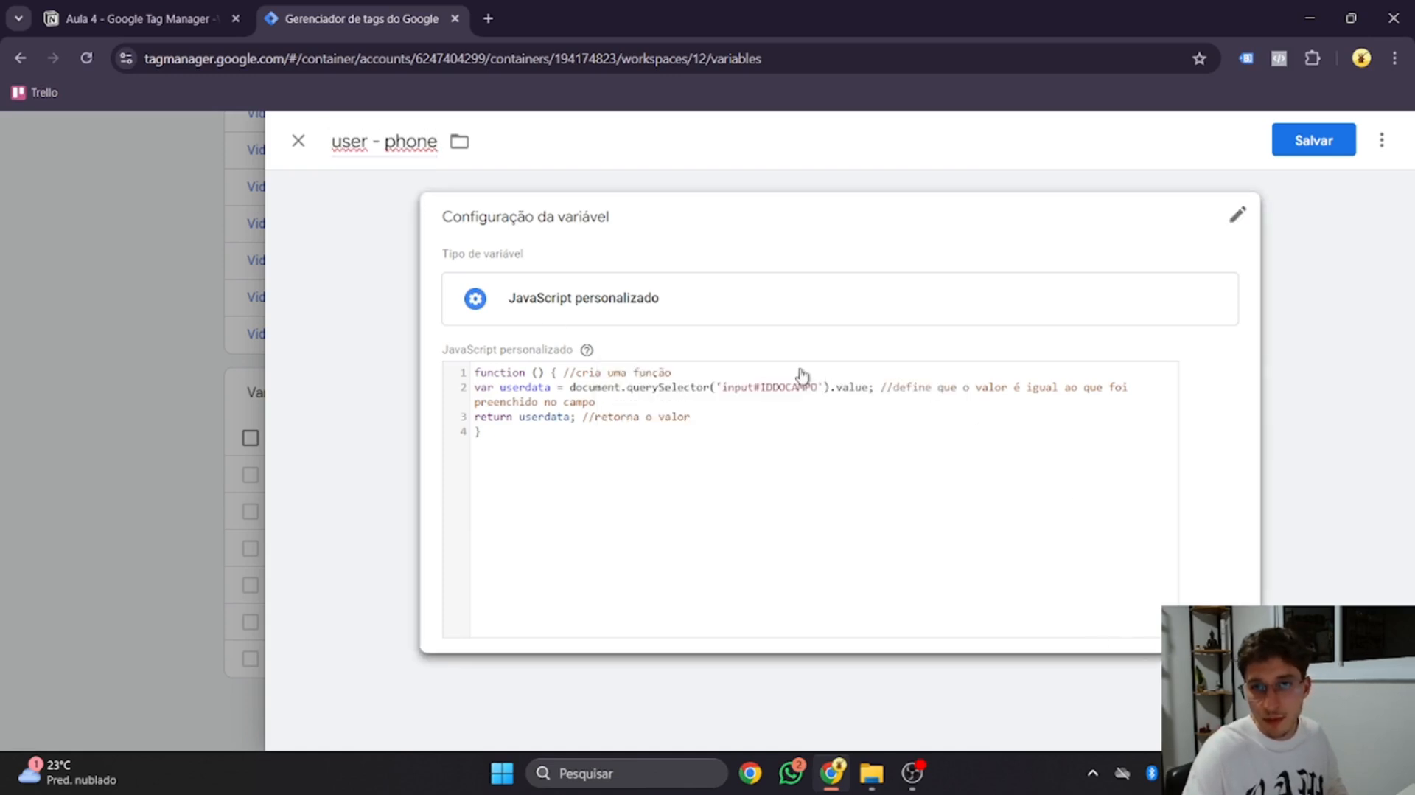
pyautogui.click(489, 19)
# On trackeamento.online, inspect the Celular field and copy its id rd-phone_field-m0ffbsqw
pyautogui.write('trackeamento.online')
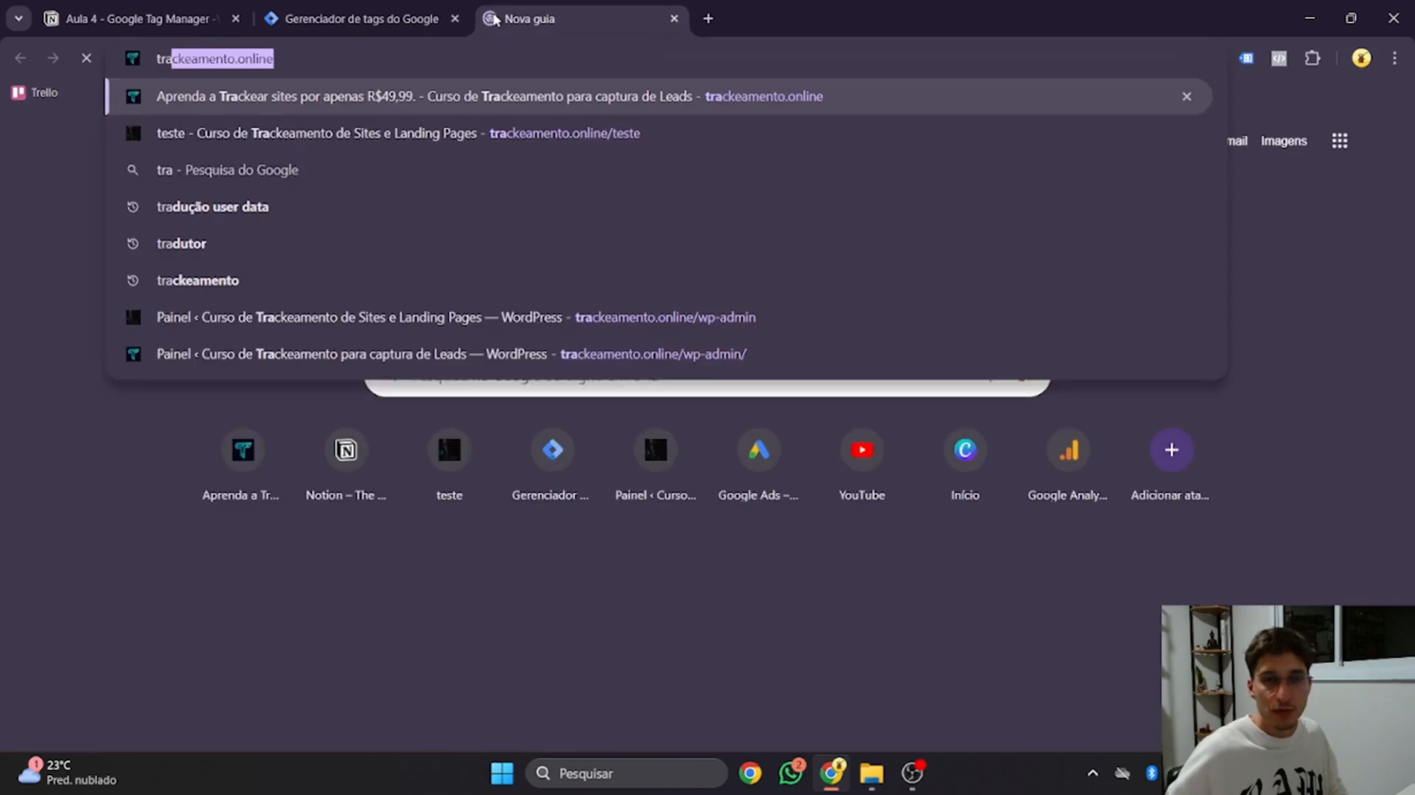
pyautogui.press('Return')
pyautogui.scroll(-15, 549, 214)
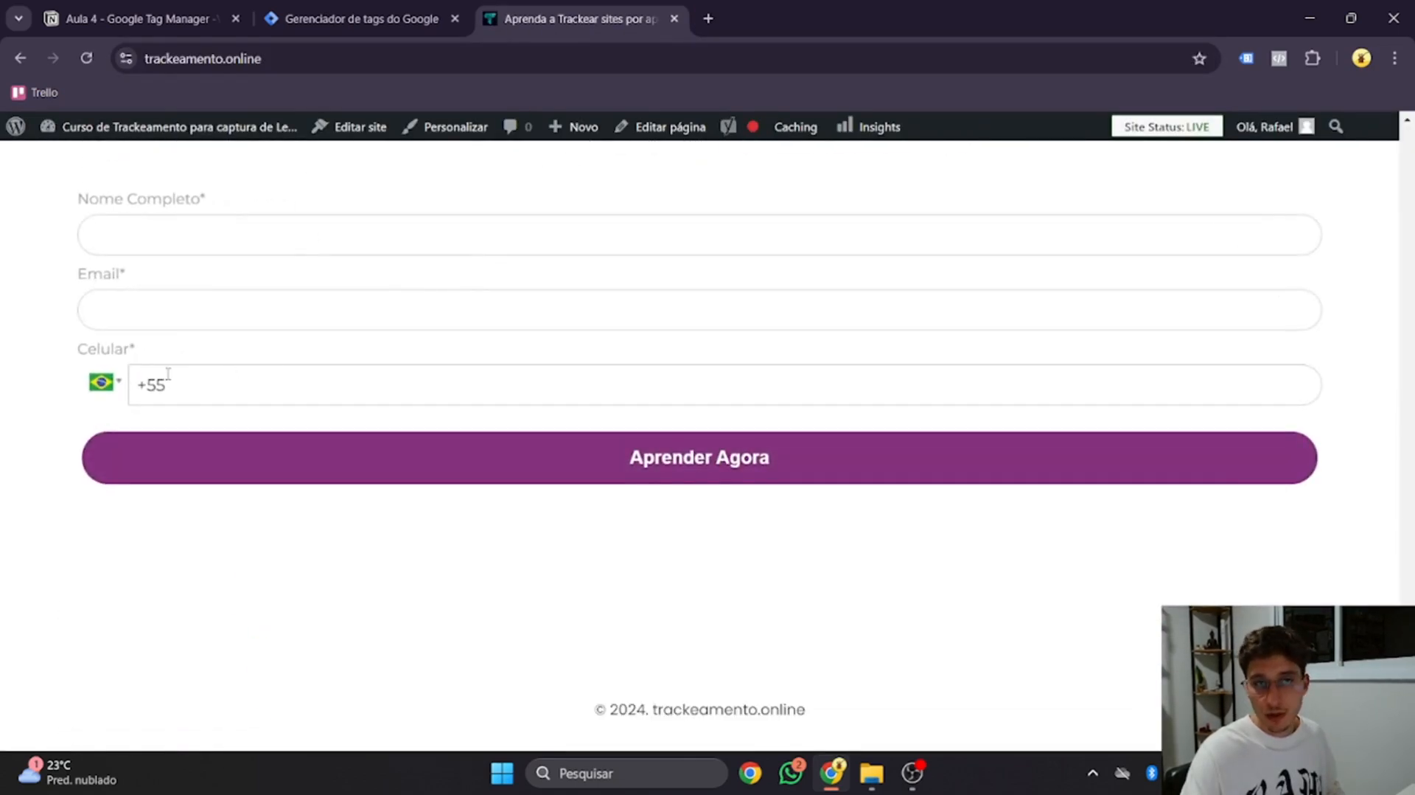
pyautogui.rightClick(241, 384)
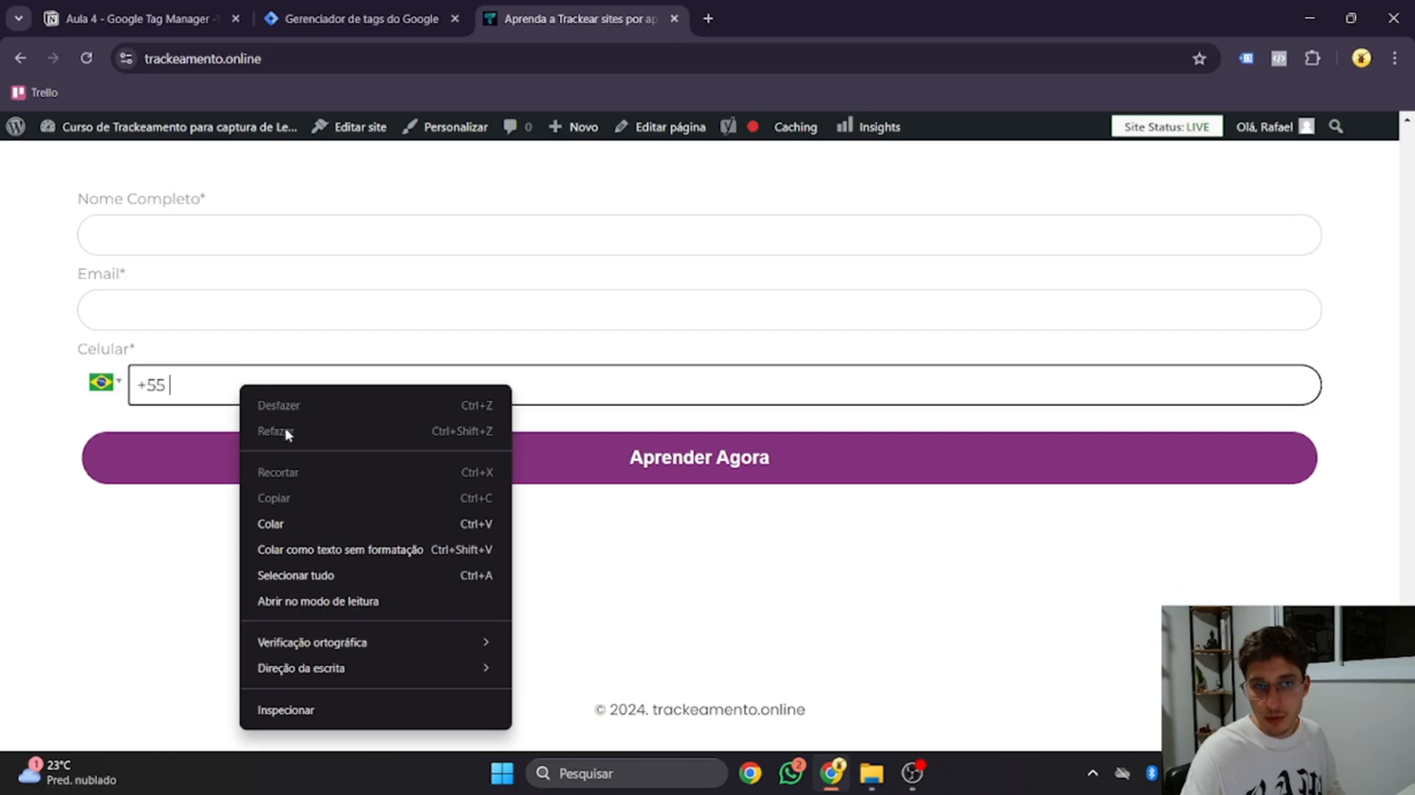
pyautogui.click(316, 709)
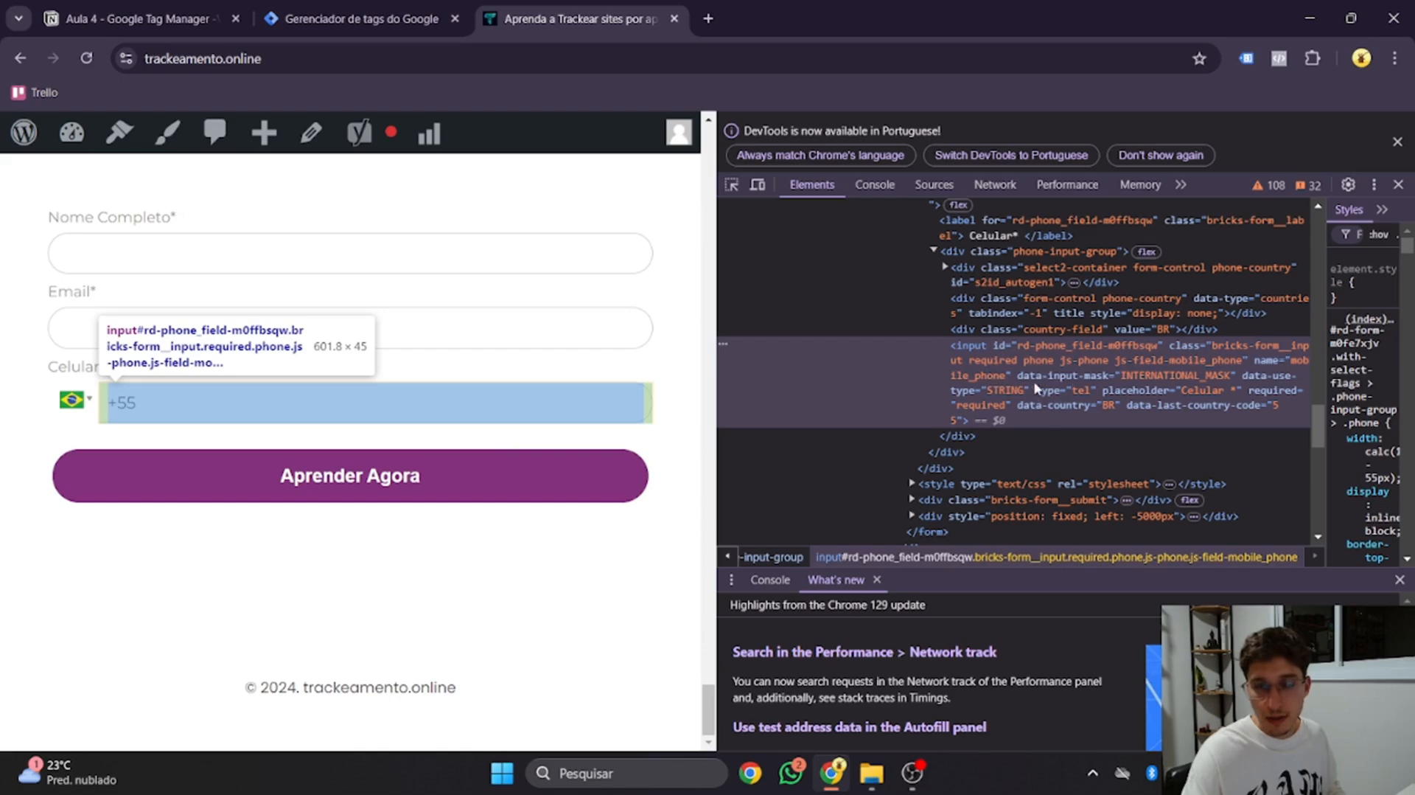
pyautogui.doubleClick(1060, 348)
pyautogui.hotkey('ctrl', 'c')
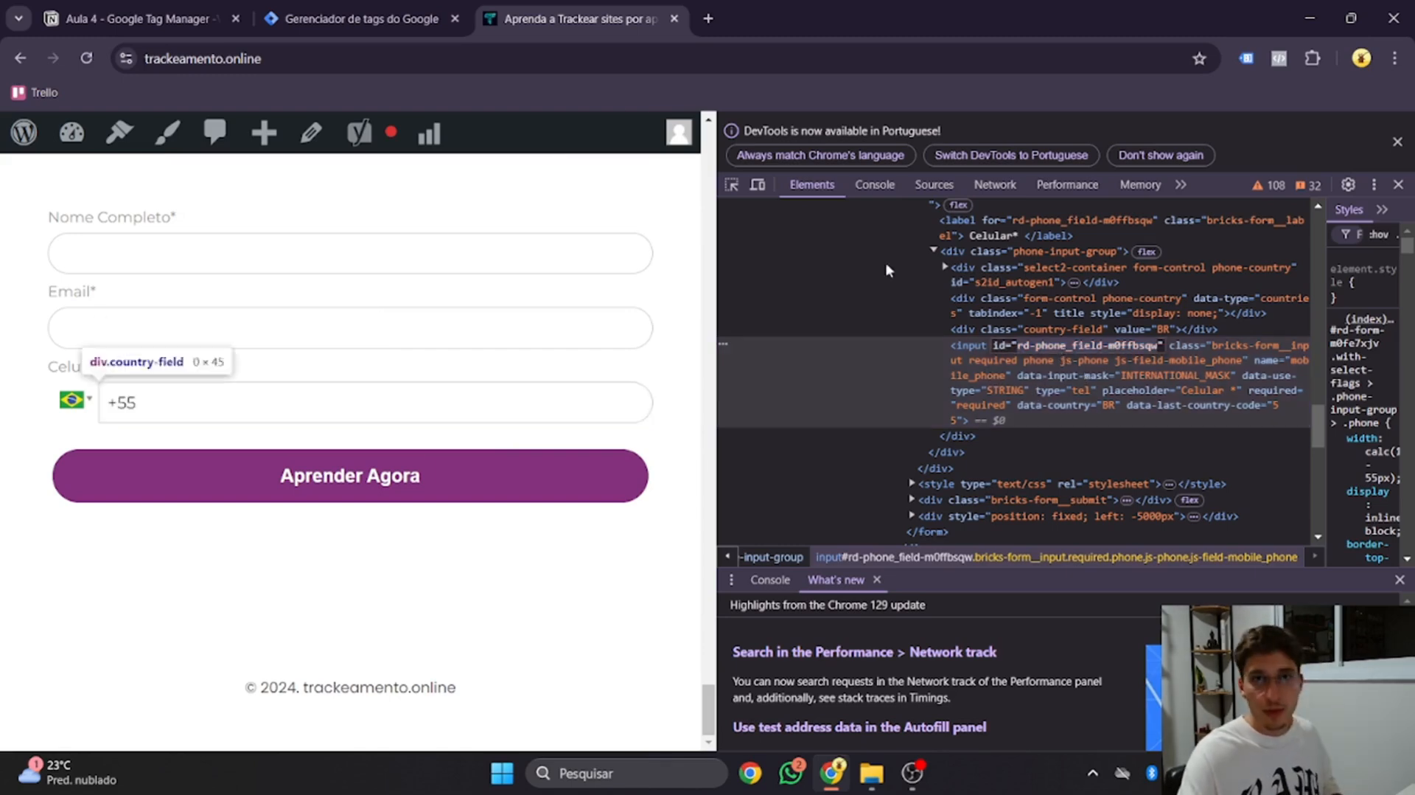
pyautogui.click(361, 18)
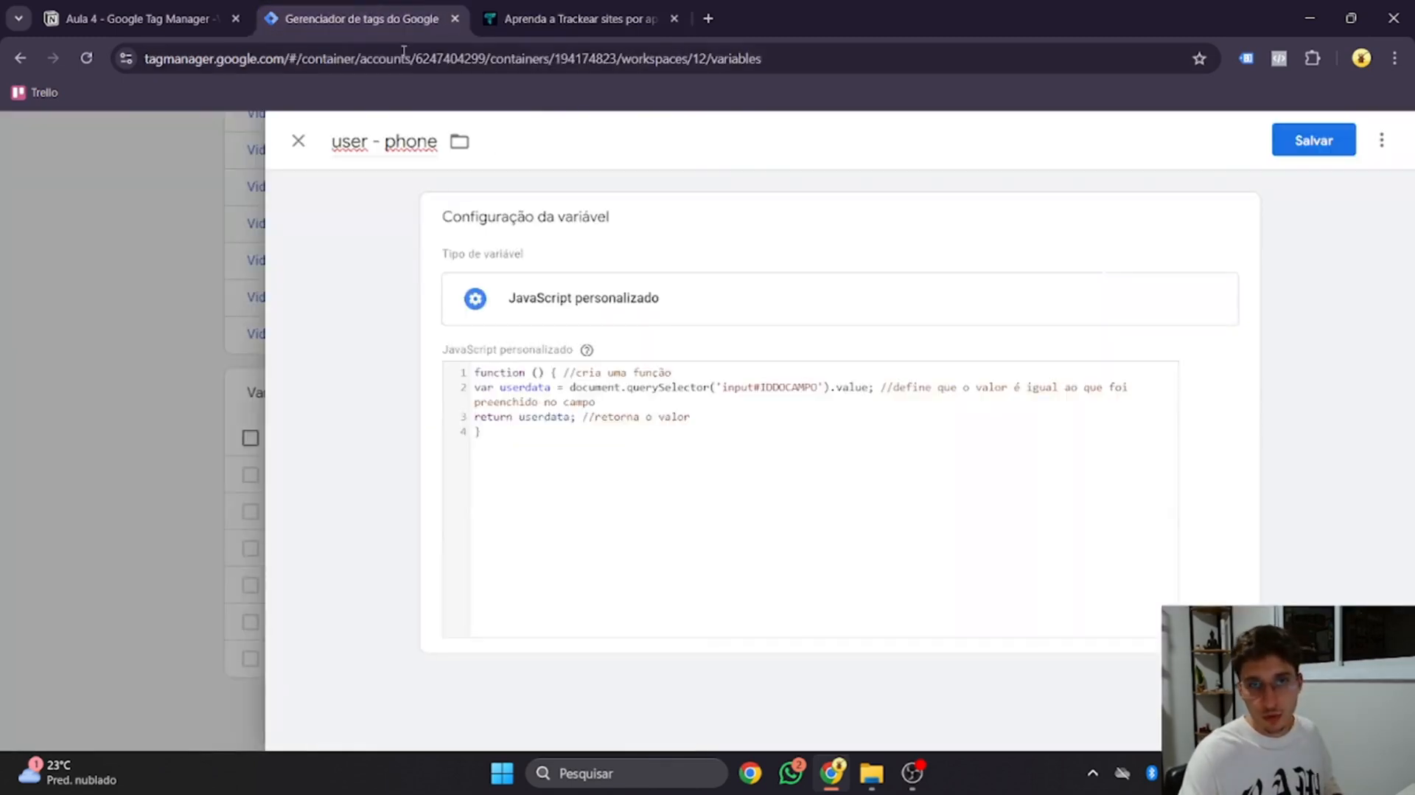
# Replace IDDOCAMPO with rd-phone_field-m0ffbsqw in the 'user - phone' code and save the variable
pyautogui.click(768, 397)
pyautogui.moveTo(753, 409); pyautogui.dragTo(812, 409)
pyautogui.hotkey('ctrl', 'v')
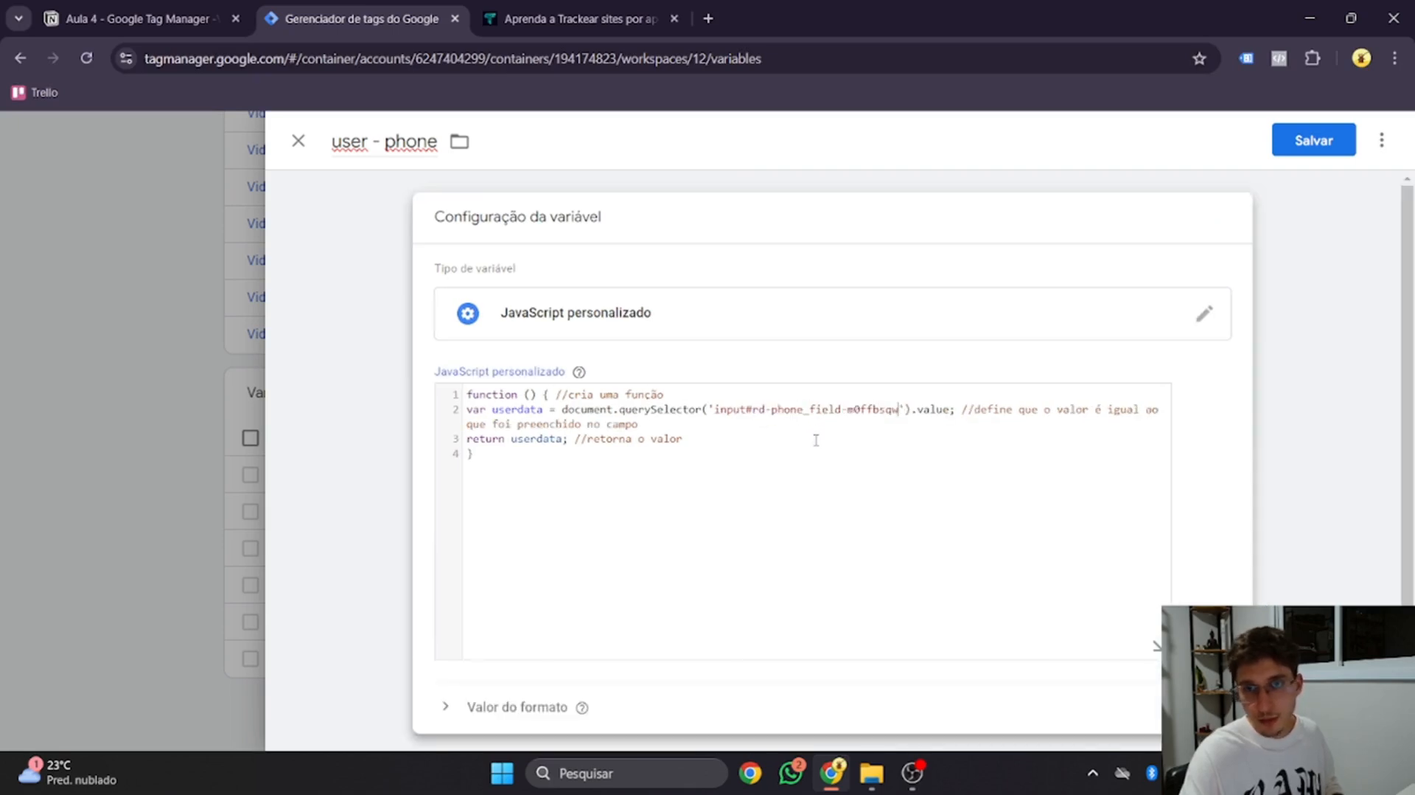
pyautogui.scroll(-1, 774, 498)
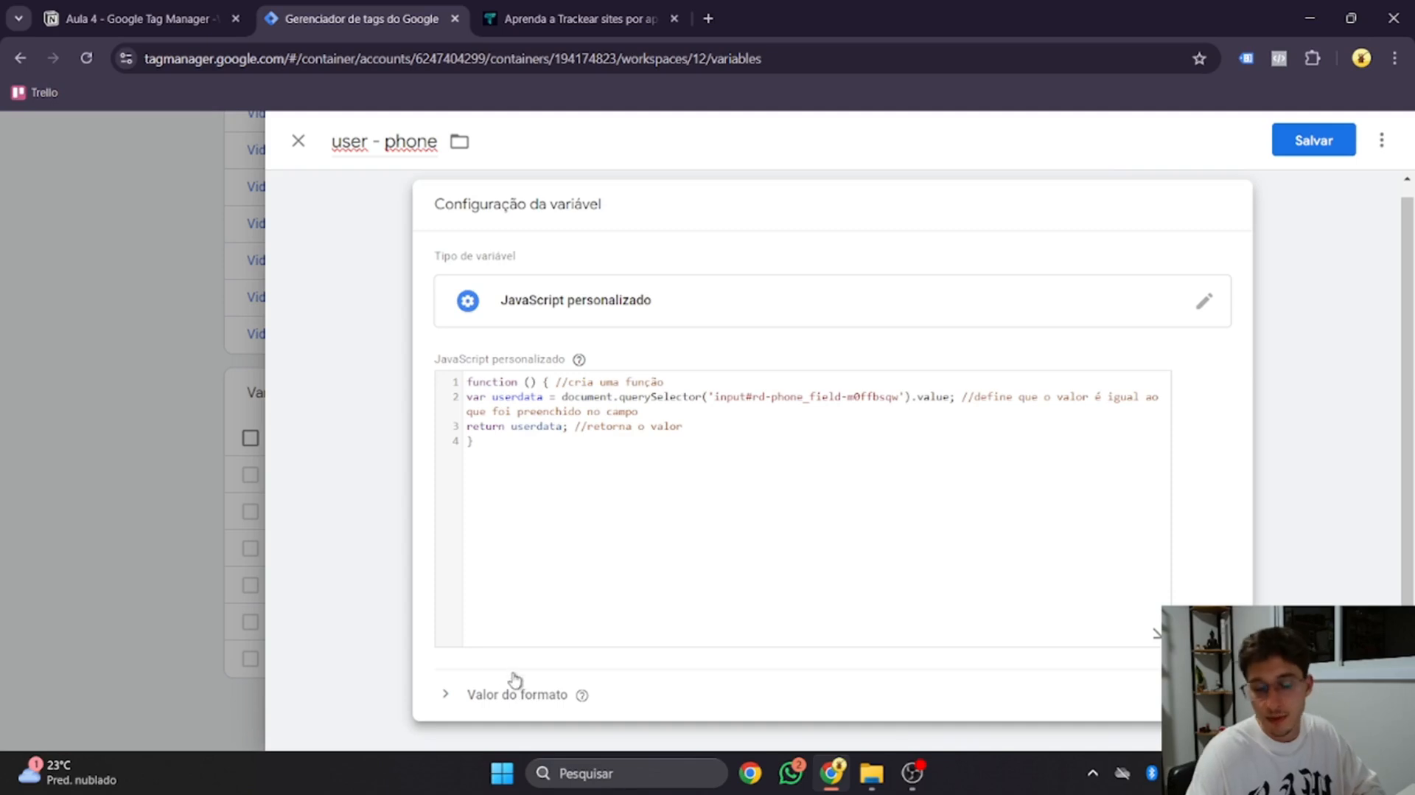
pyautogui.scroll(1, 520, 578)
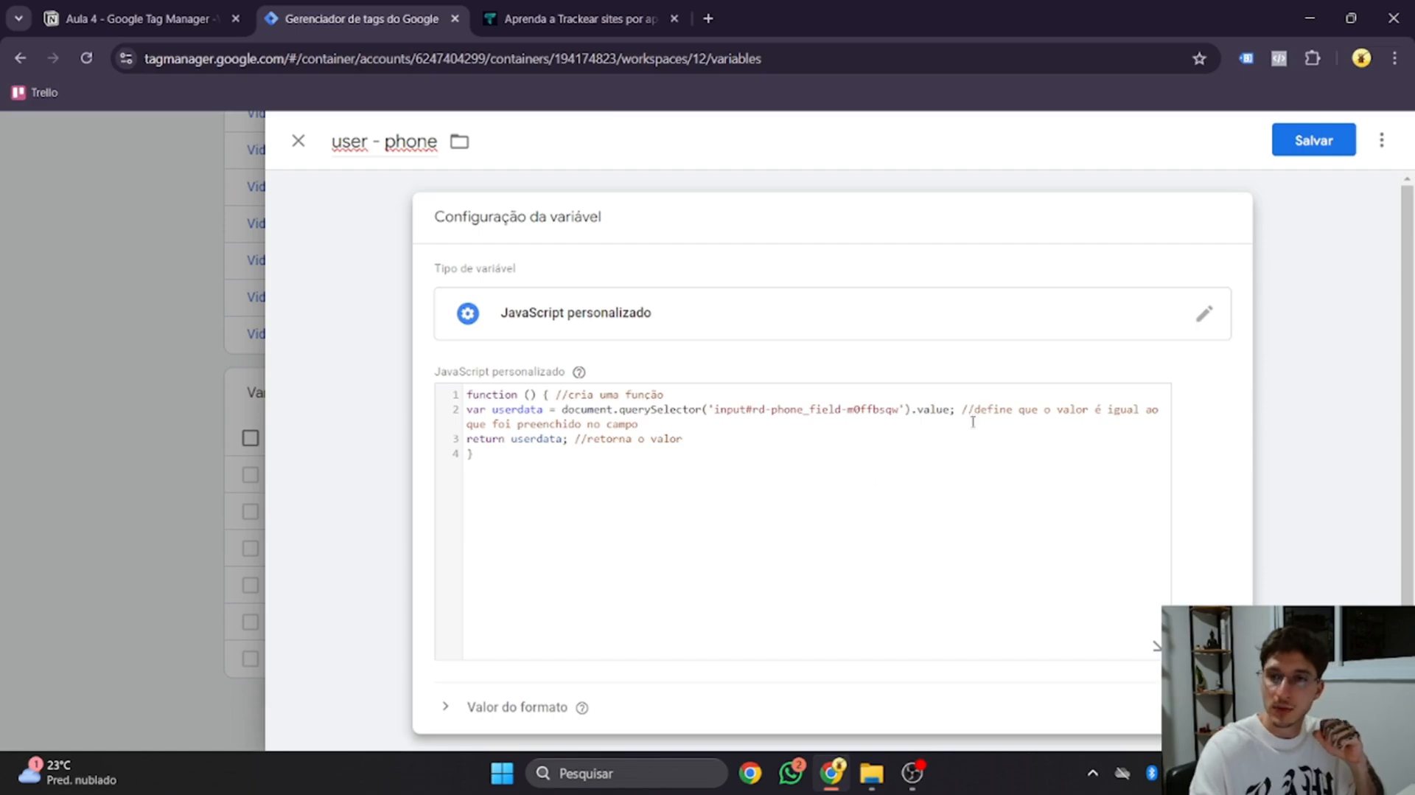
pyautogui.click(1313, 141)
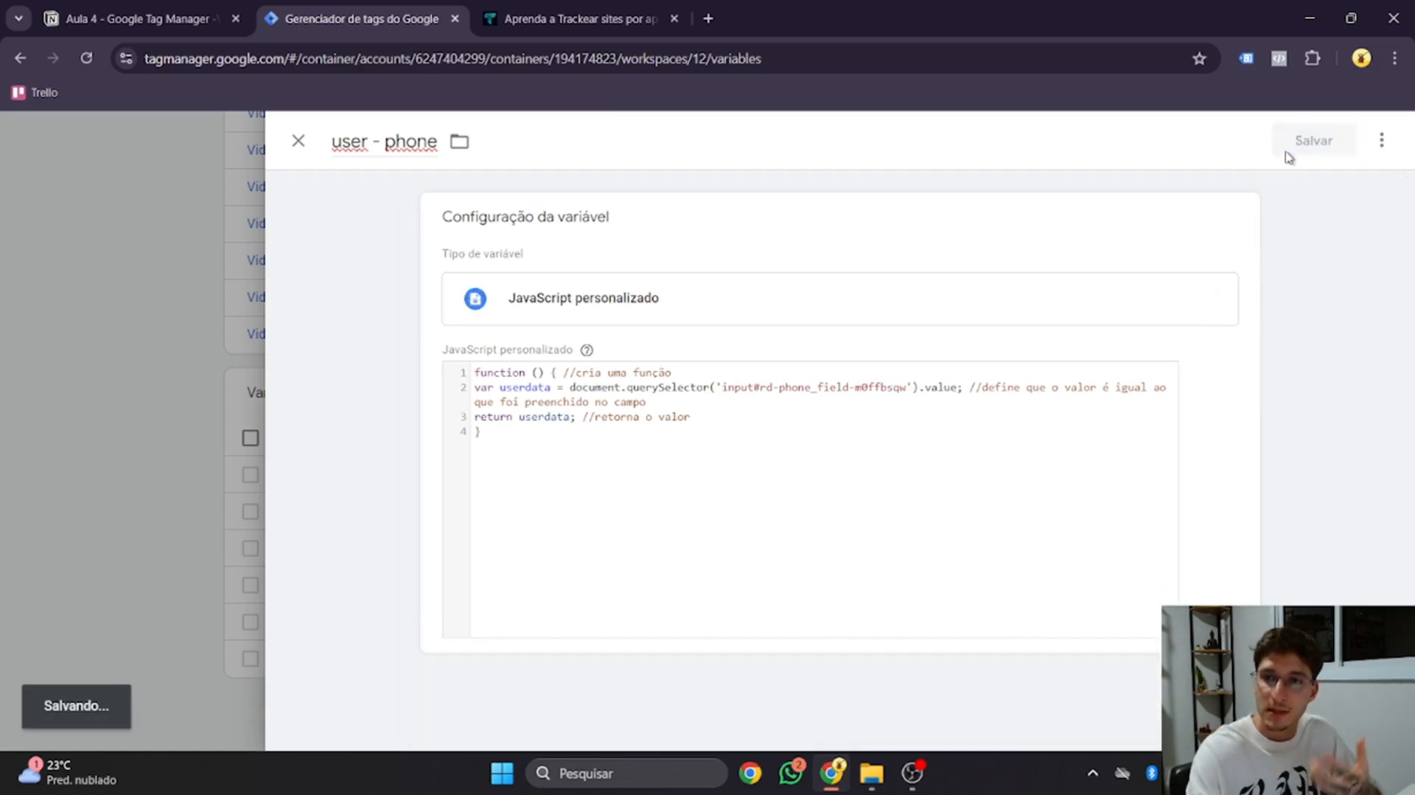
pyautogui.scroll(15, 1202, 373)
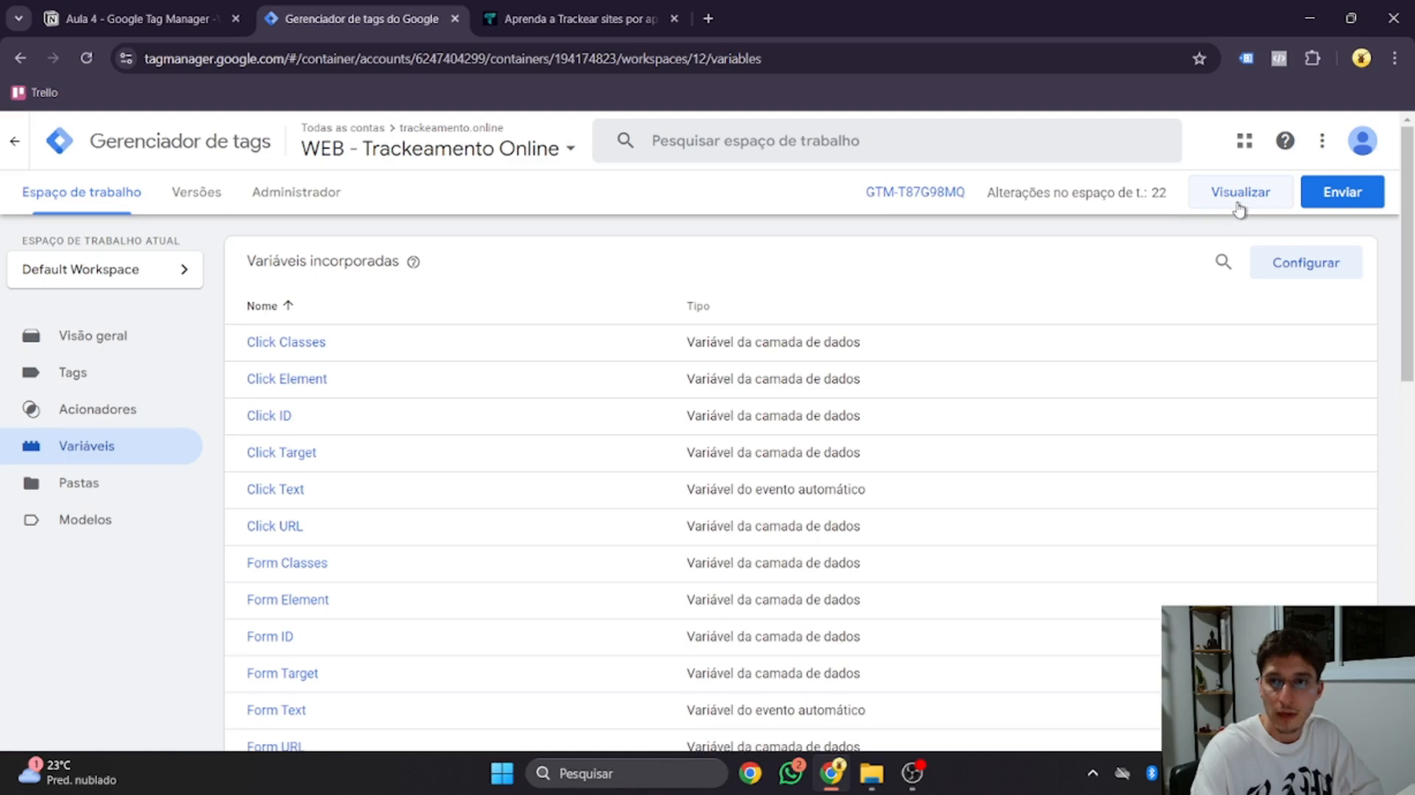
# Start a GTM preview and enter a test phone number into the site's Celular field
pyautogui.click(1239, 211)
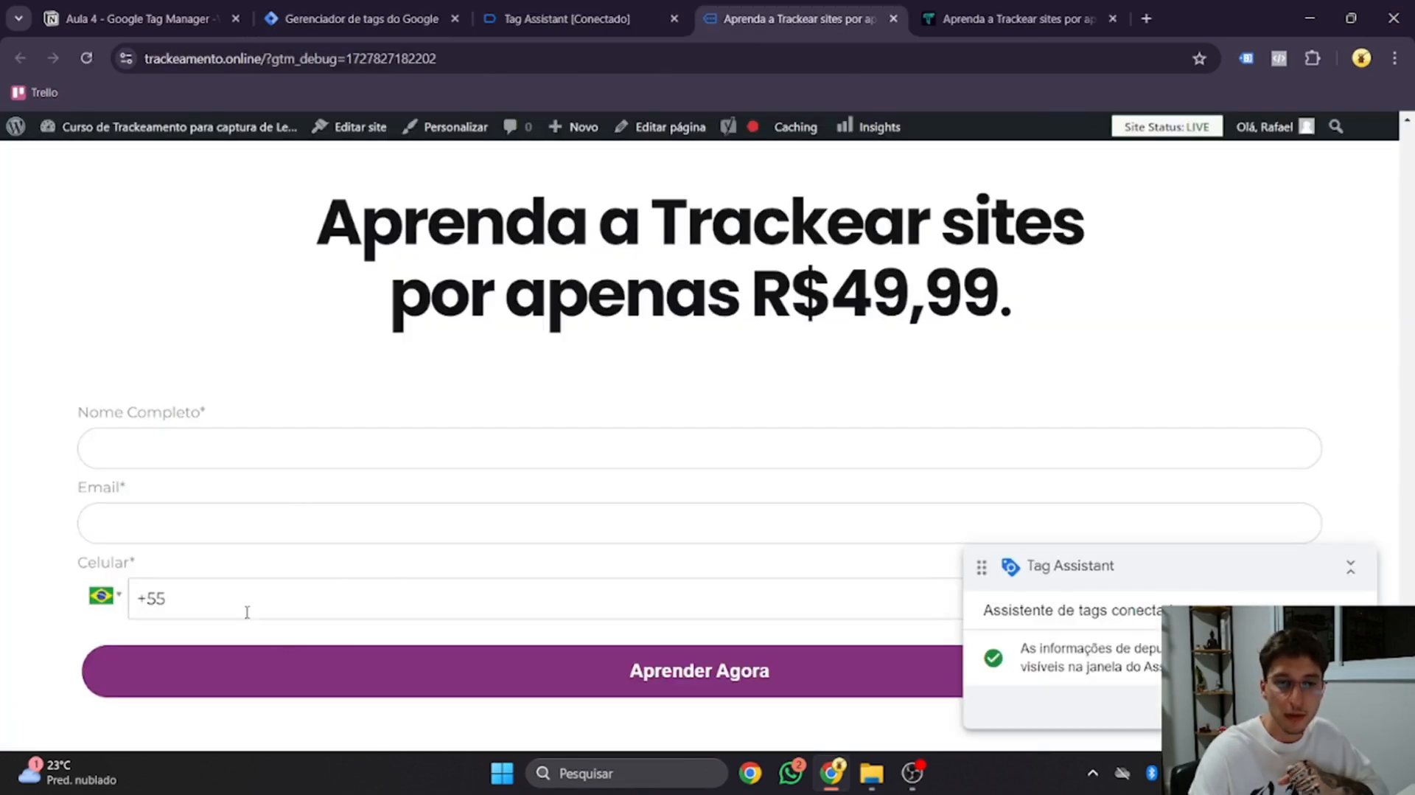
pyautogui.click(241, 599)
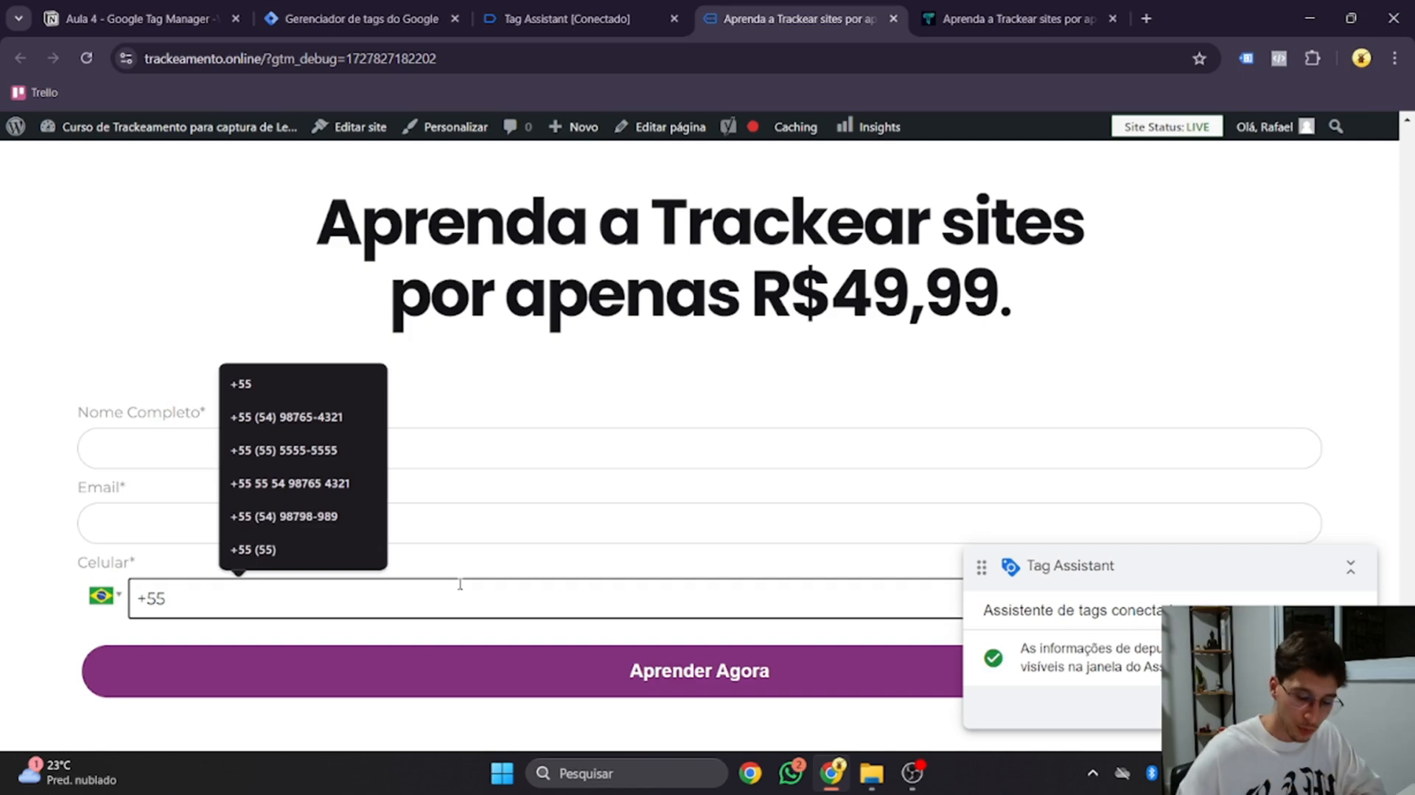
pyautogui.write('54) 98')
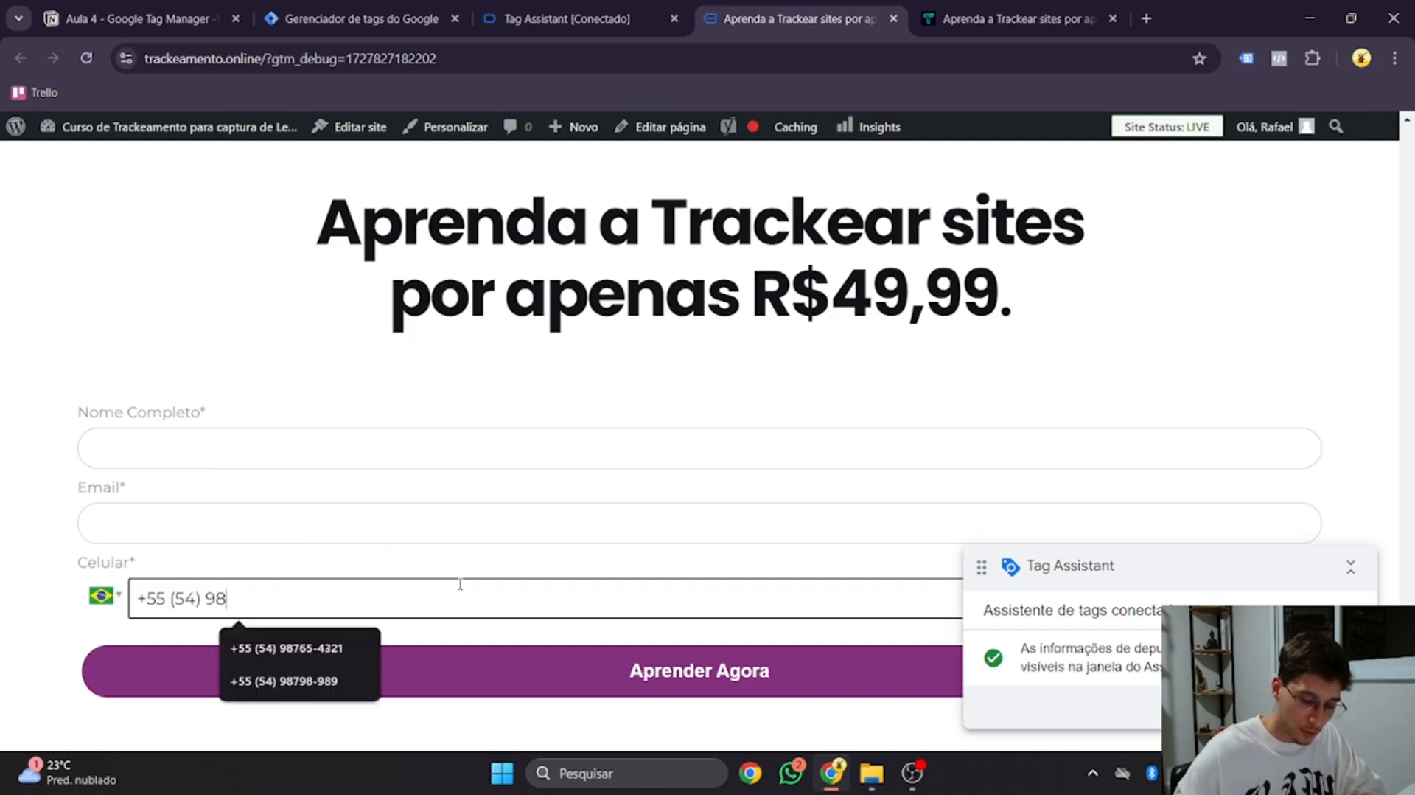
pyautogui.write('765-4321')
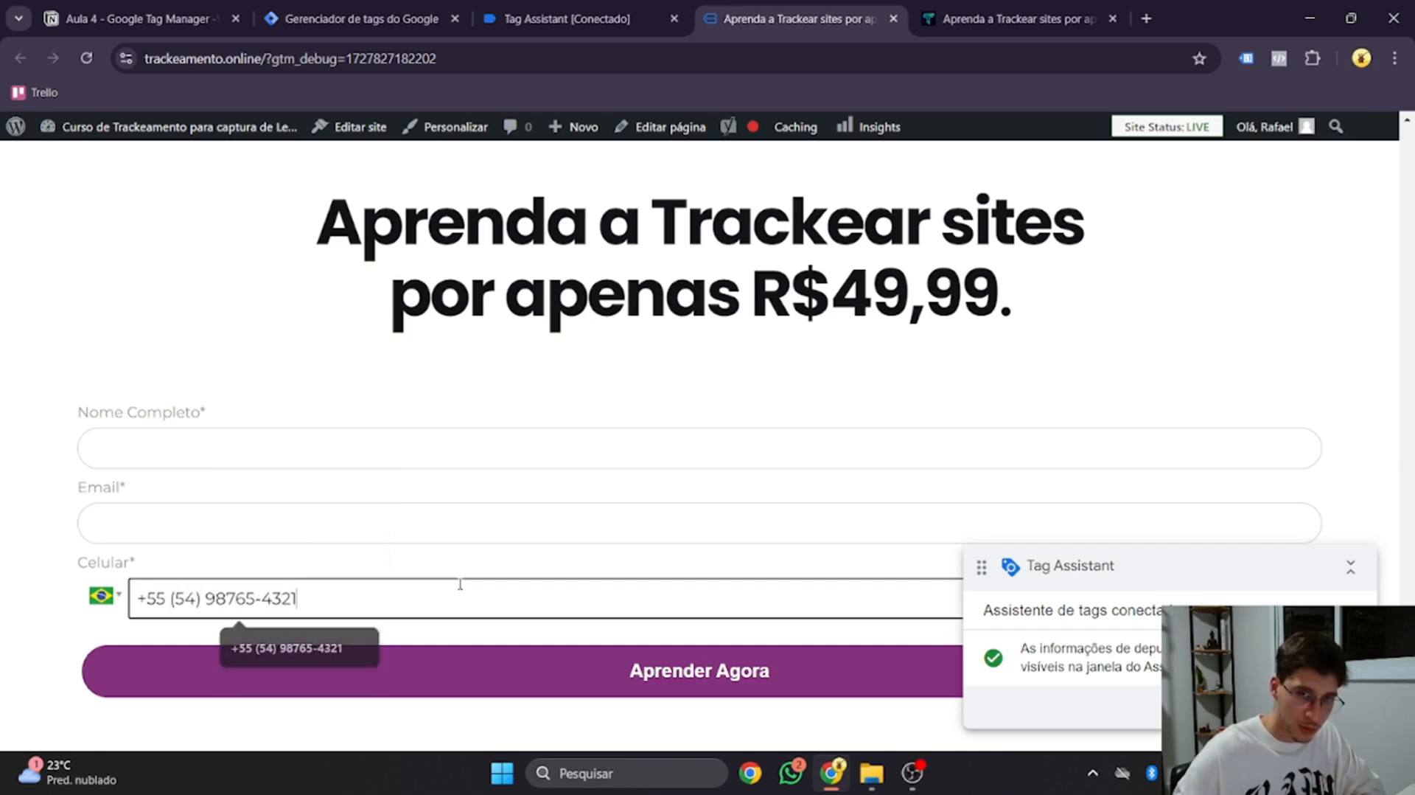
pyautogui.scroll(-1, 338, 587)
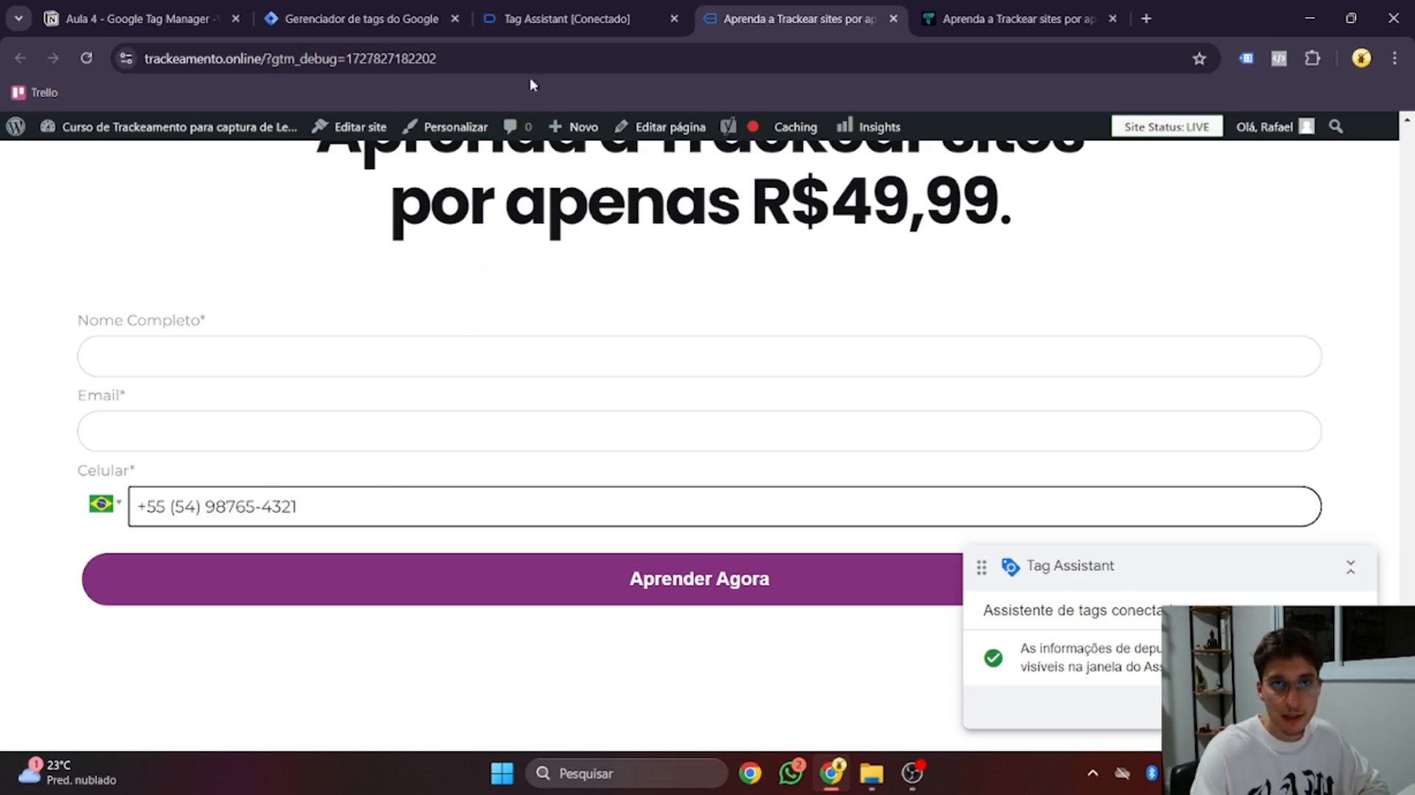
pyautogui.click(567, 18)
# Check the 'user - phone' value captured on the latest Clique event under Variáveis
pyautogui.click(705, 477)
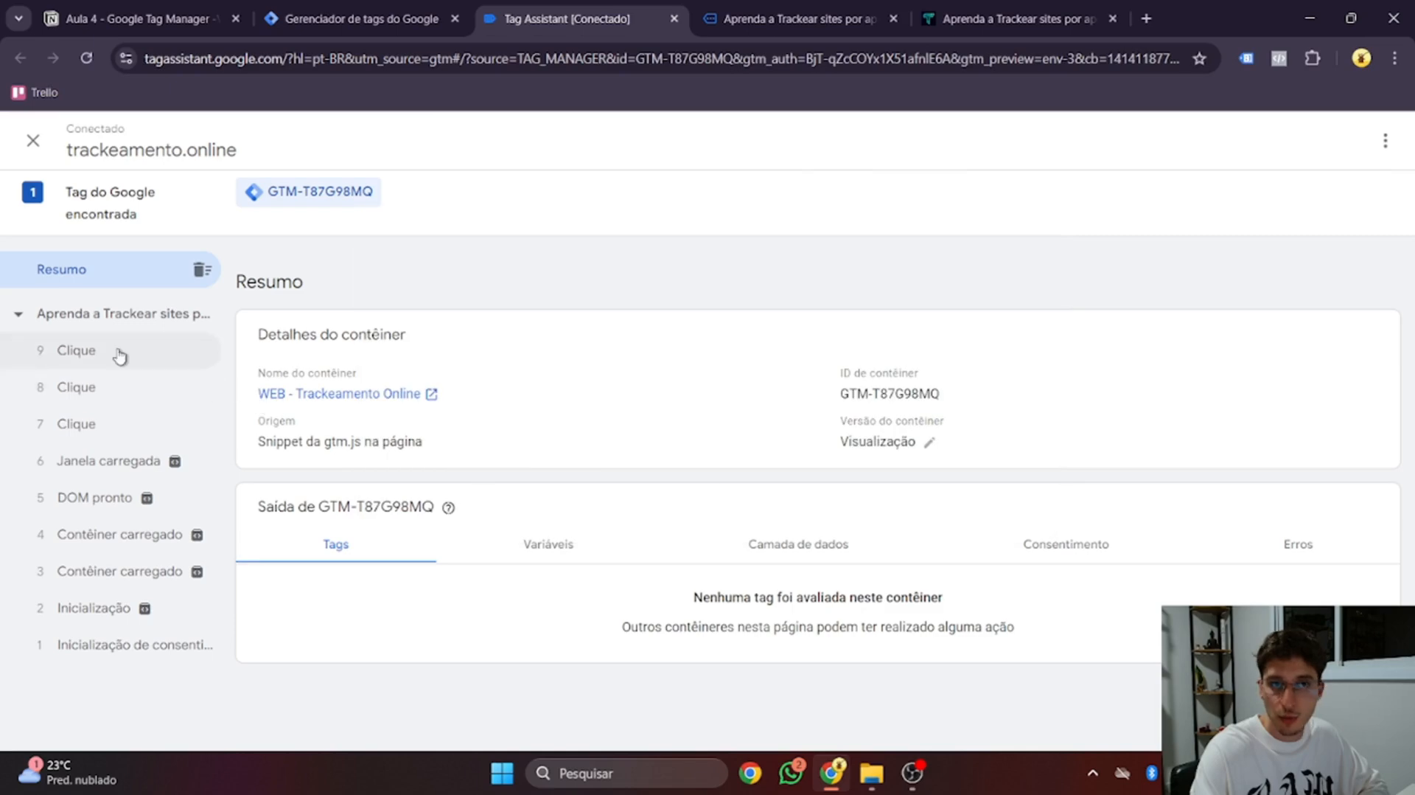
pyautogui.click(120, 352)
pyautogui.click(582, 495)
pyautogui.scroll(-5, 583, 498)
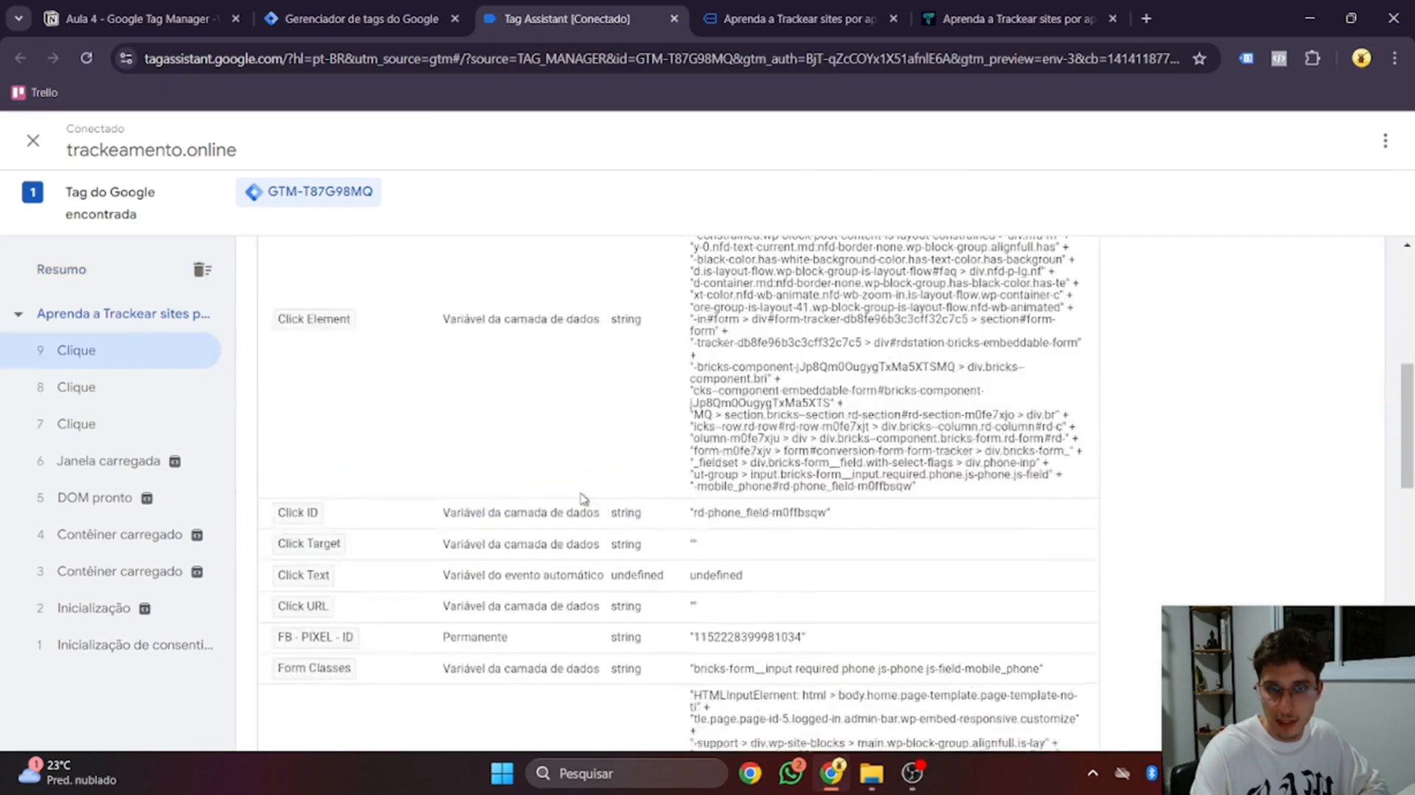
pyautogui.scroll(-10, 583, 498)
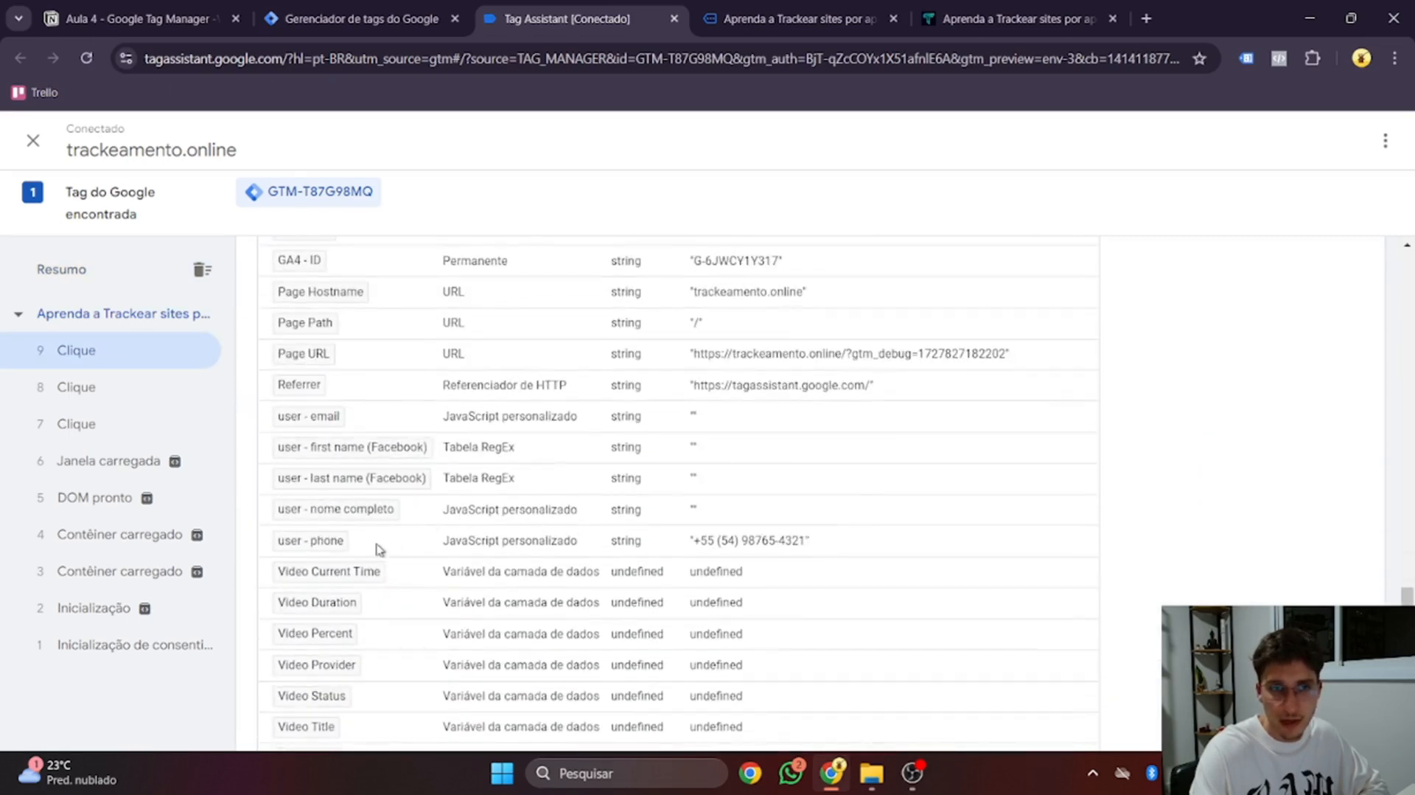
pyautogui.moveTo(694, 543); pyautogui.dragTo(817, 549)
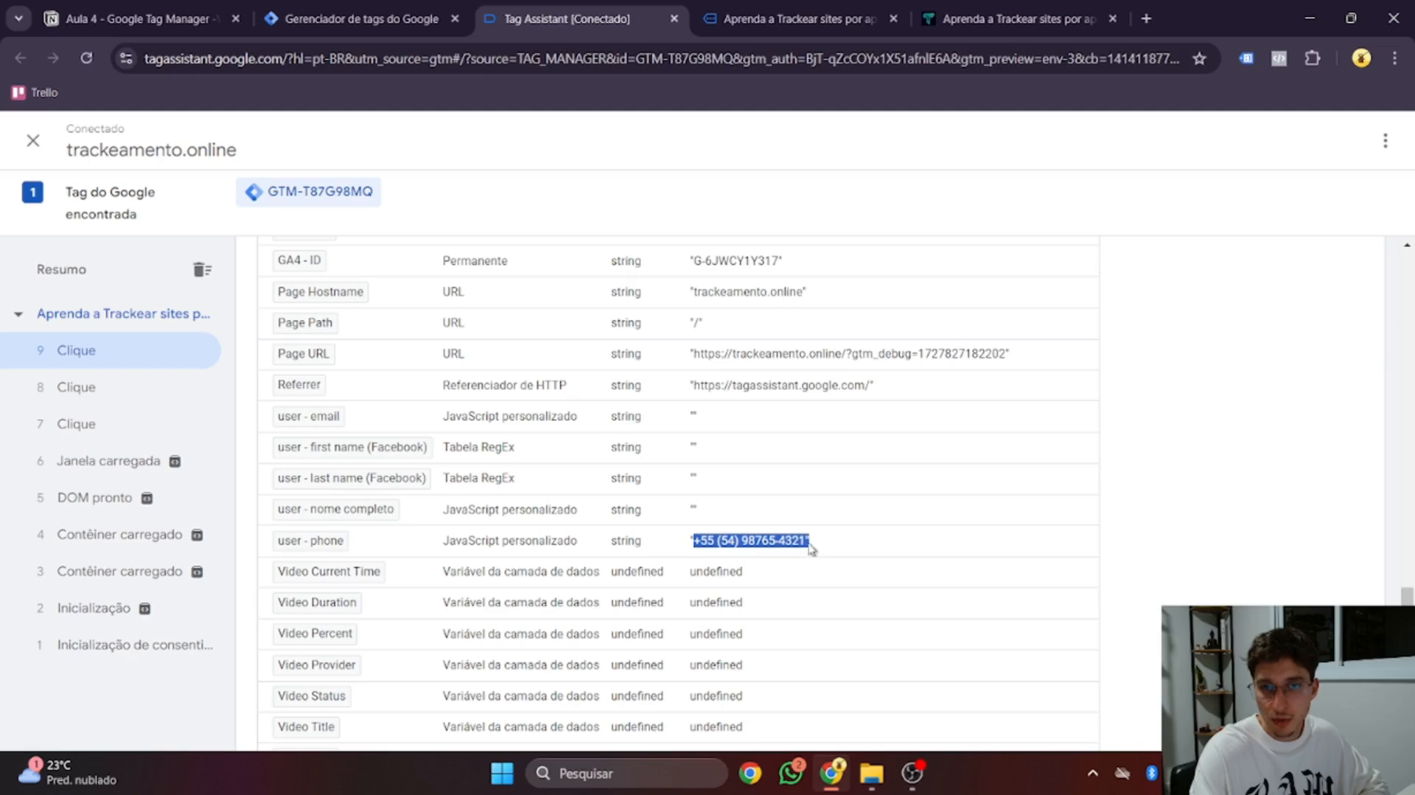
pyautogui.click(779, 549)
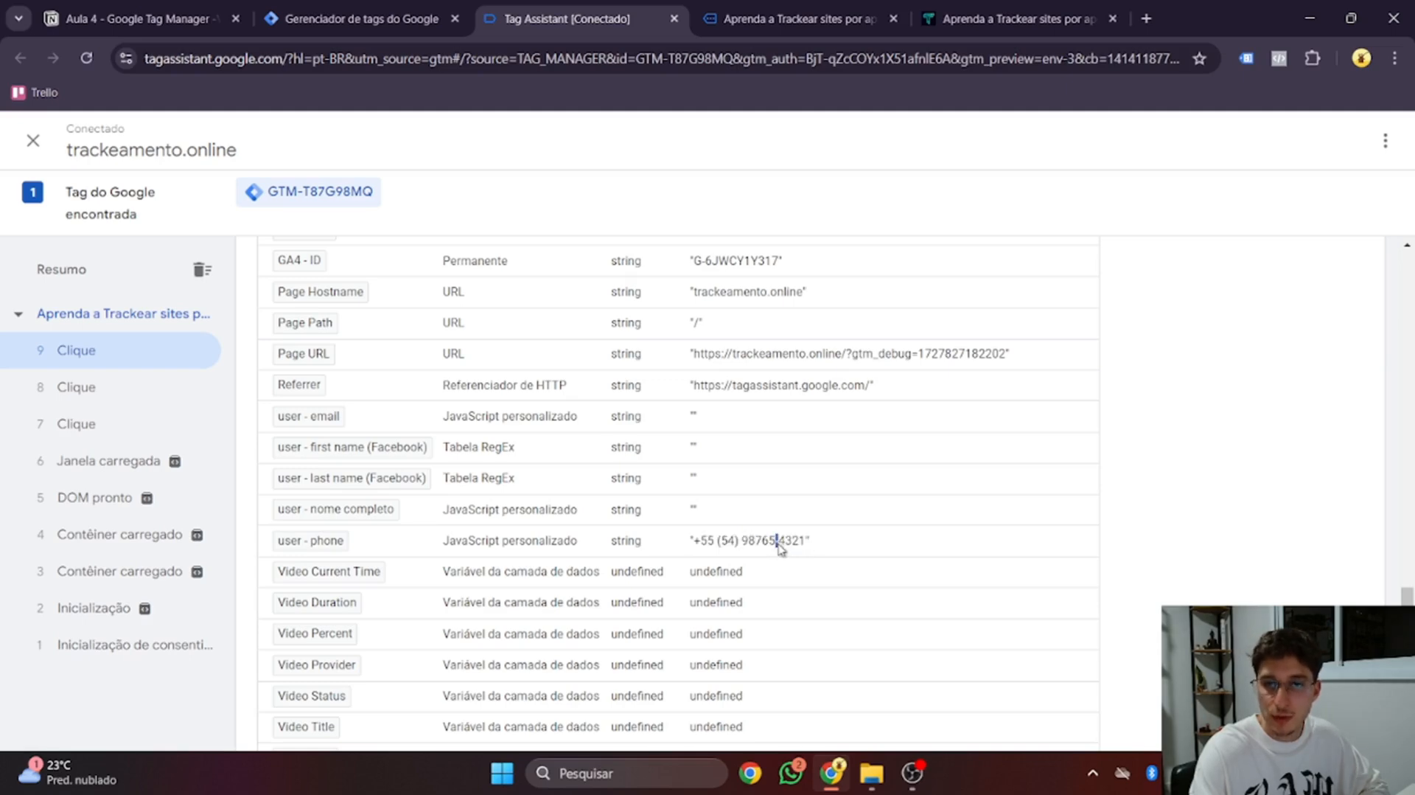
pyautogui.click(133, 18)
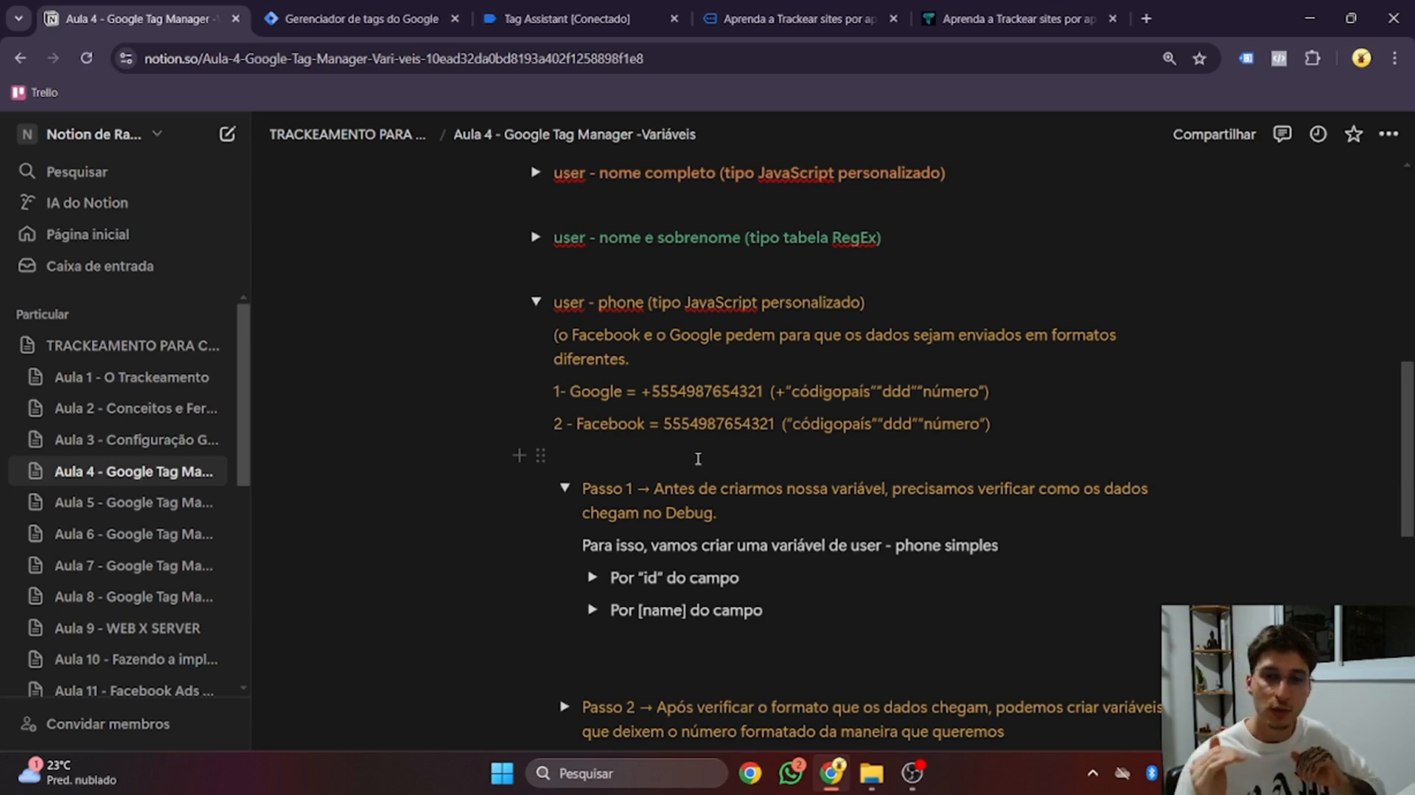
# Collapse Passo 1 and copy the Google phone-formatting code from Passo 2's 'Por id do campo'
pyautogui.click(566, 488)
pyautogui.scroll(-1, 579, 509)
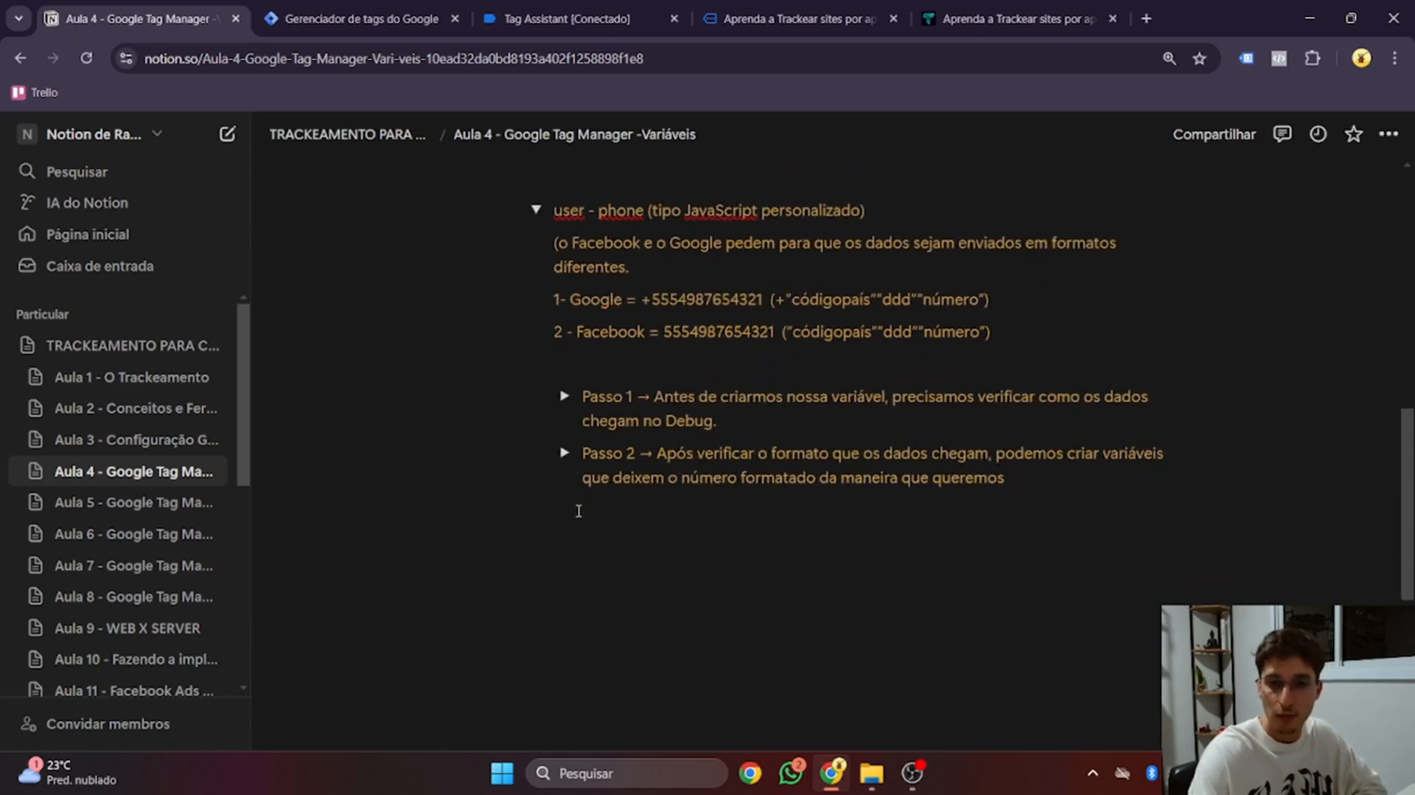
pyautogui.click(565, 453)
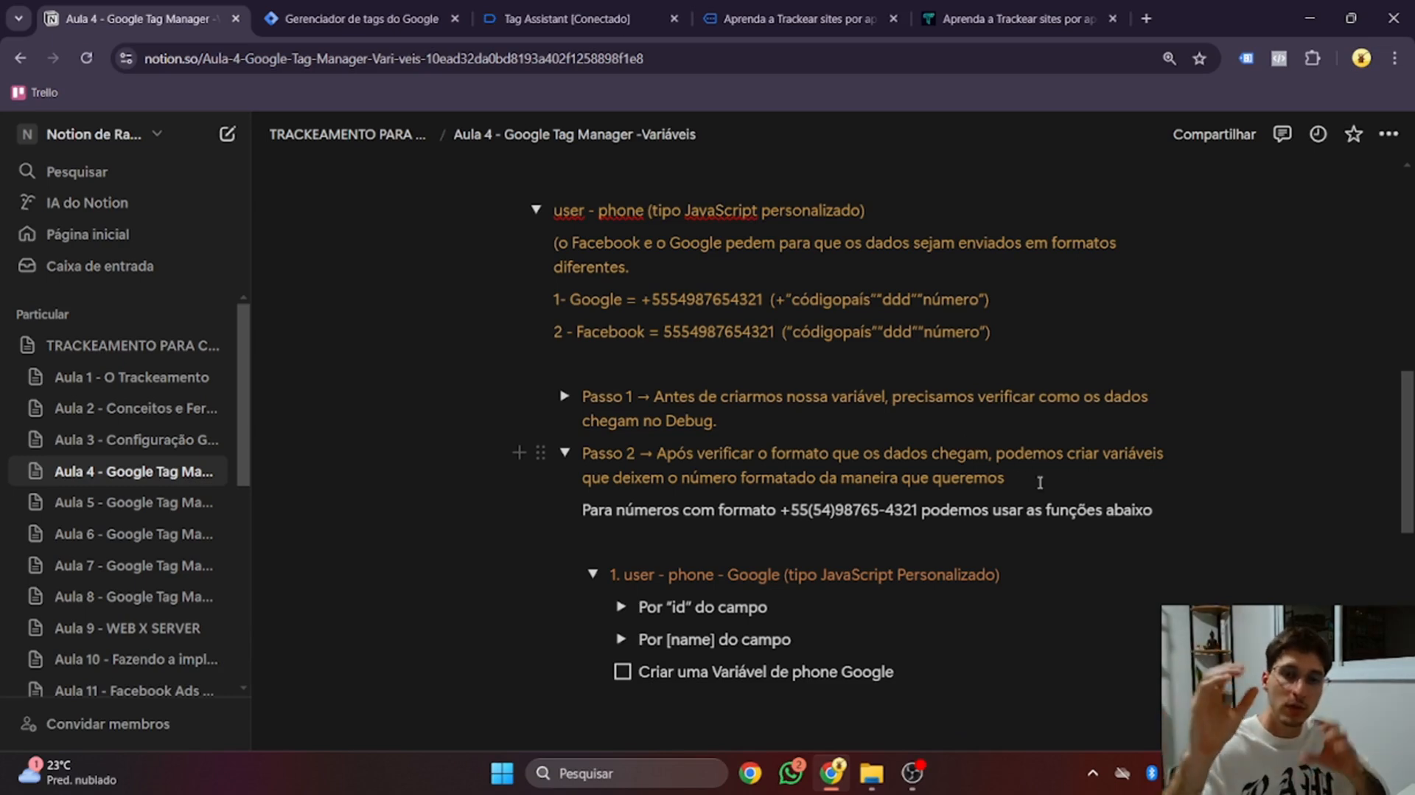
pyautogui.scroll(-1, 1041, 484)
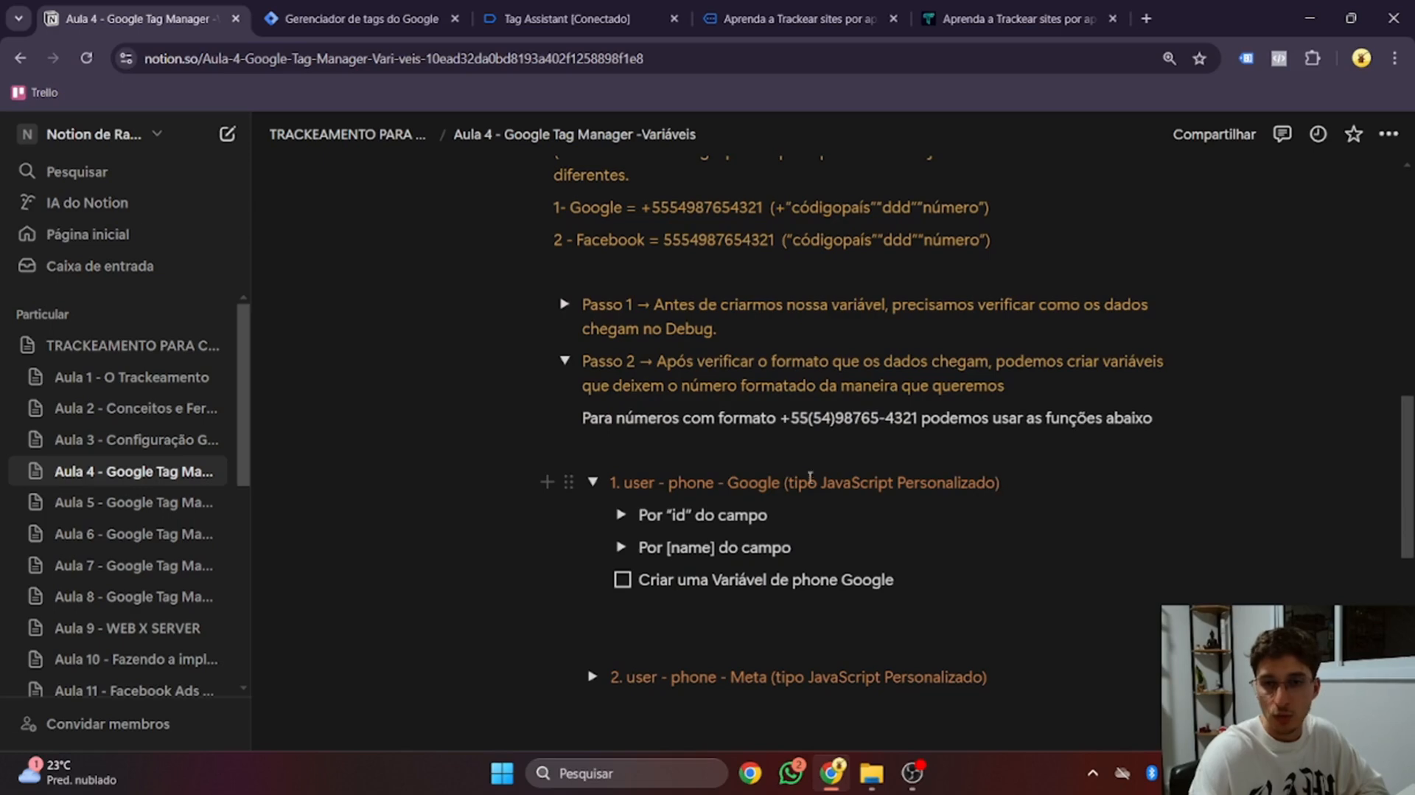
pyautogui.click(621, 515)
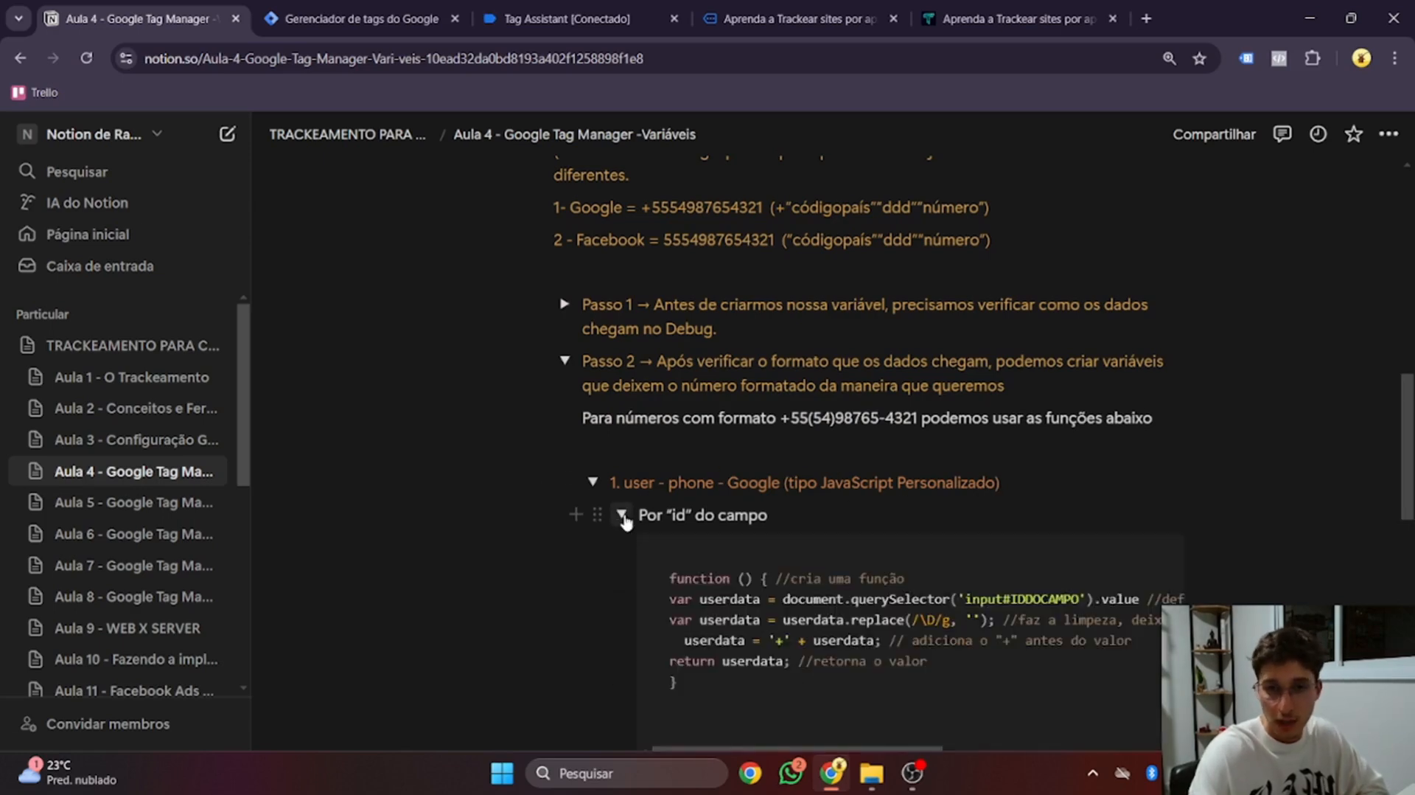
pyautogui.scroll(-1, 624, 518)
pyautogui.moveTo(706, 589); pyautogui.dragTo(664, 483)
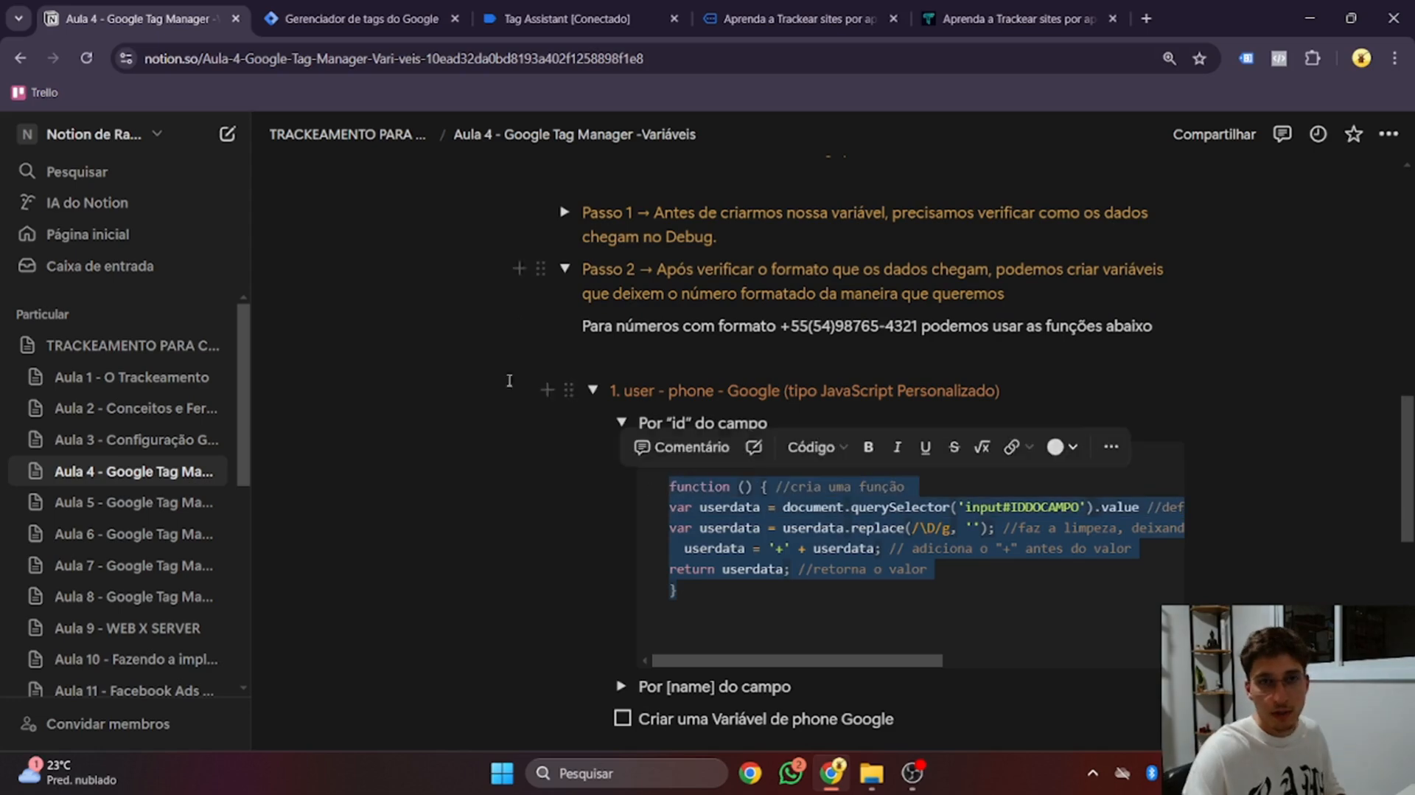
pyautogui.click(361, 19)
pyautogui.scroll(-1, 844, 461)
# Create a new Custom JavaScript variable and paste the Google phone-formatting function into it
pyautogui.scroll(-15, 844, 461)
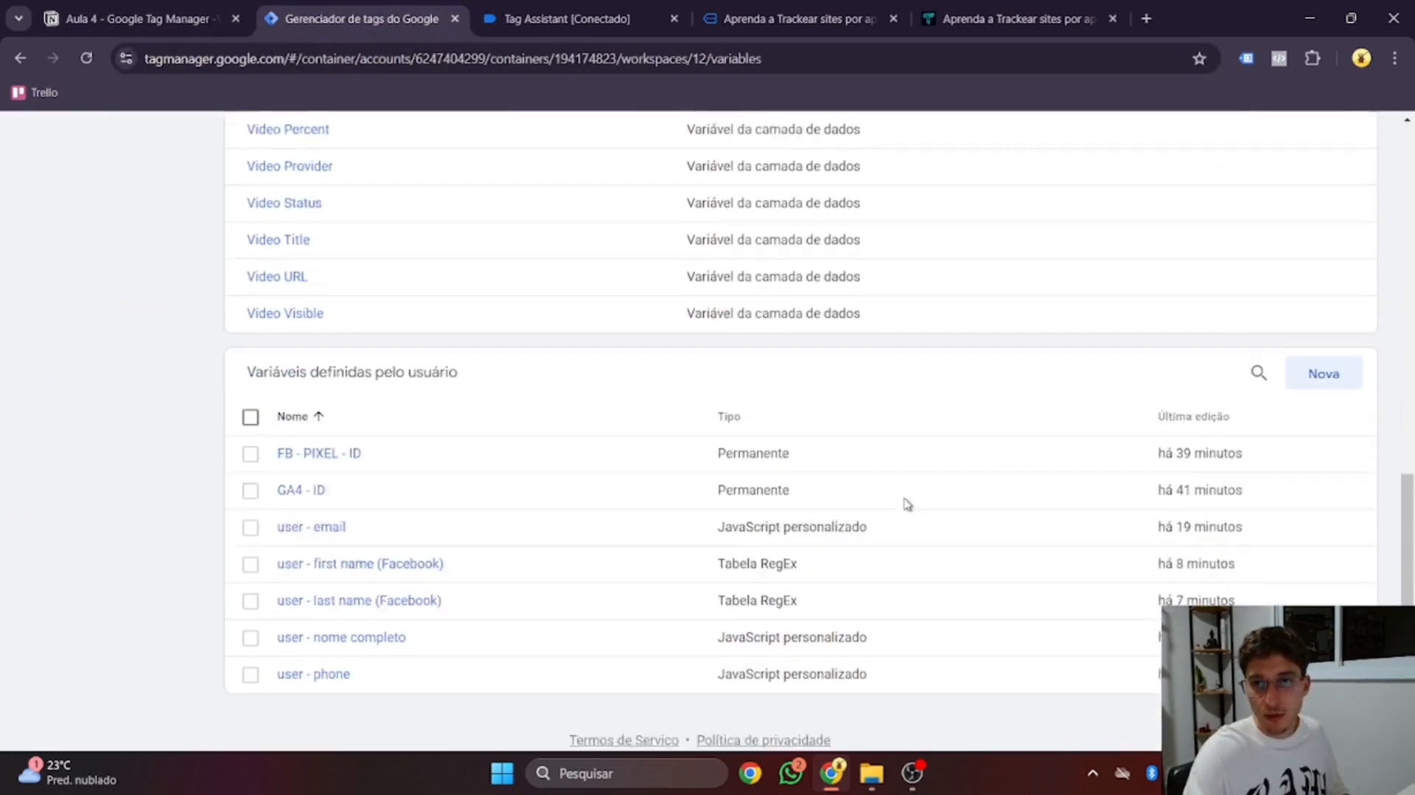
pyautogui.click(1314, 364)
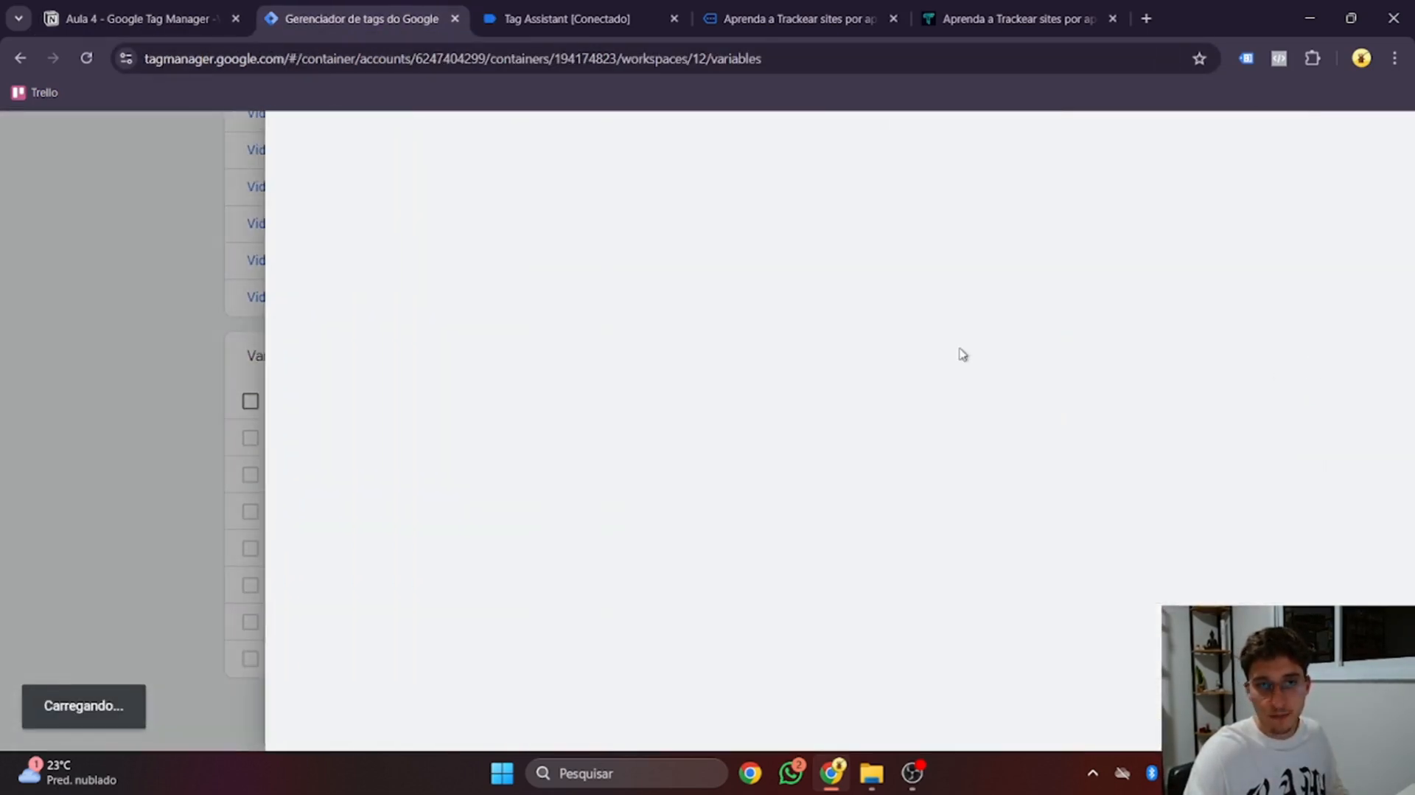
pyautogui.click(844, 370)
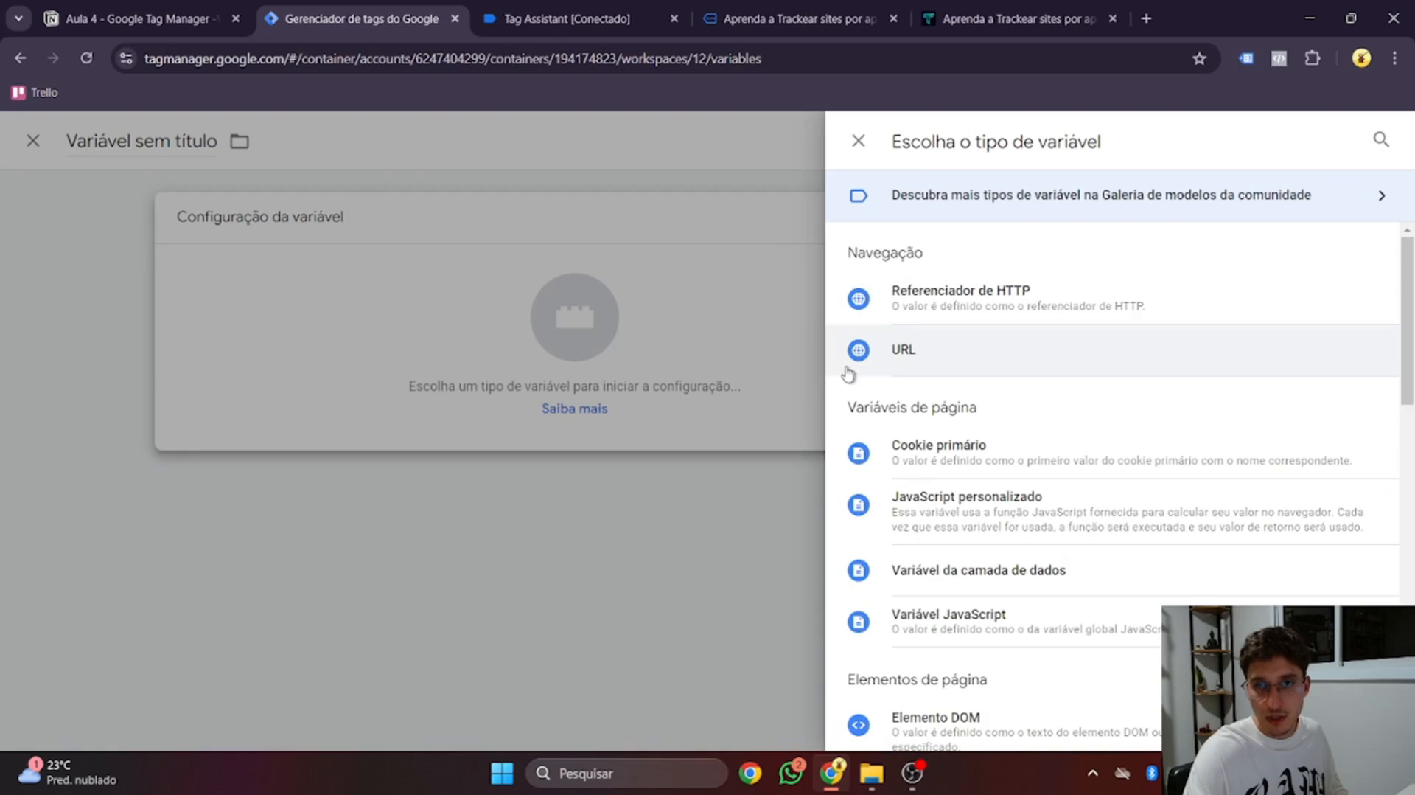
pyautogui.click(986, 520)
pyautogui.click(730, 479)
pyautogui.write('function () { //cria uma função var userdata = document.querySelector(\'input#IDDOCAMPO\').value //define que o valor é igual ao que foi preenchido no campo var userdata = userdata.replace(/\\D/g, \'\'); //faz a limpeza, deixando apenas os números   userdata = \'+\' + userdata; // adiciona o "+" antes do valor return userdata; //retorna o valor }')
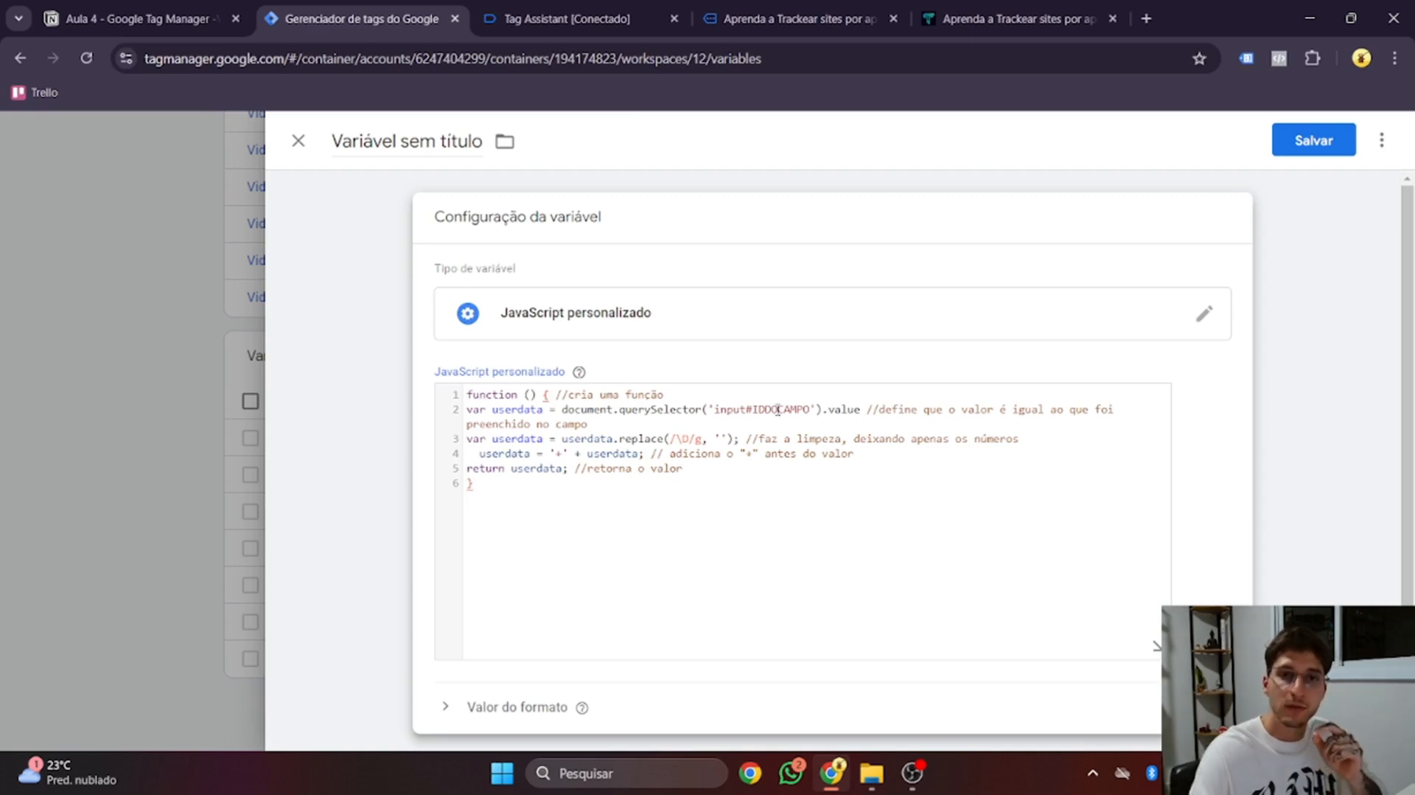
# Re-inspect trackeamento.online's Celular field to read its id rd-phone_field-m0ffbsqw
pyautogui.click(1017, 19)
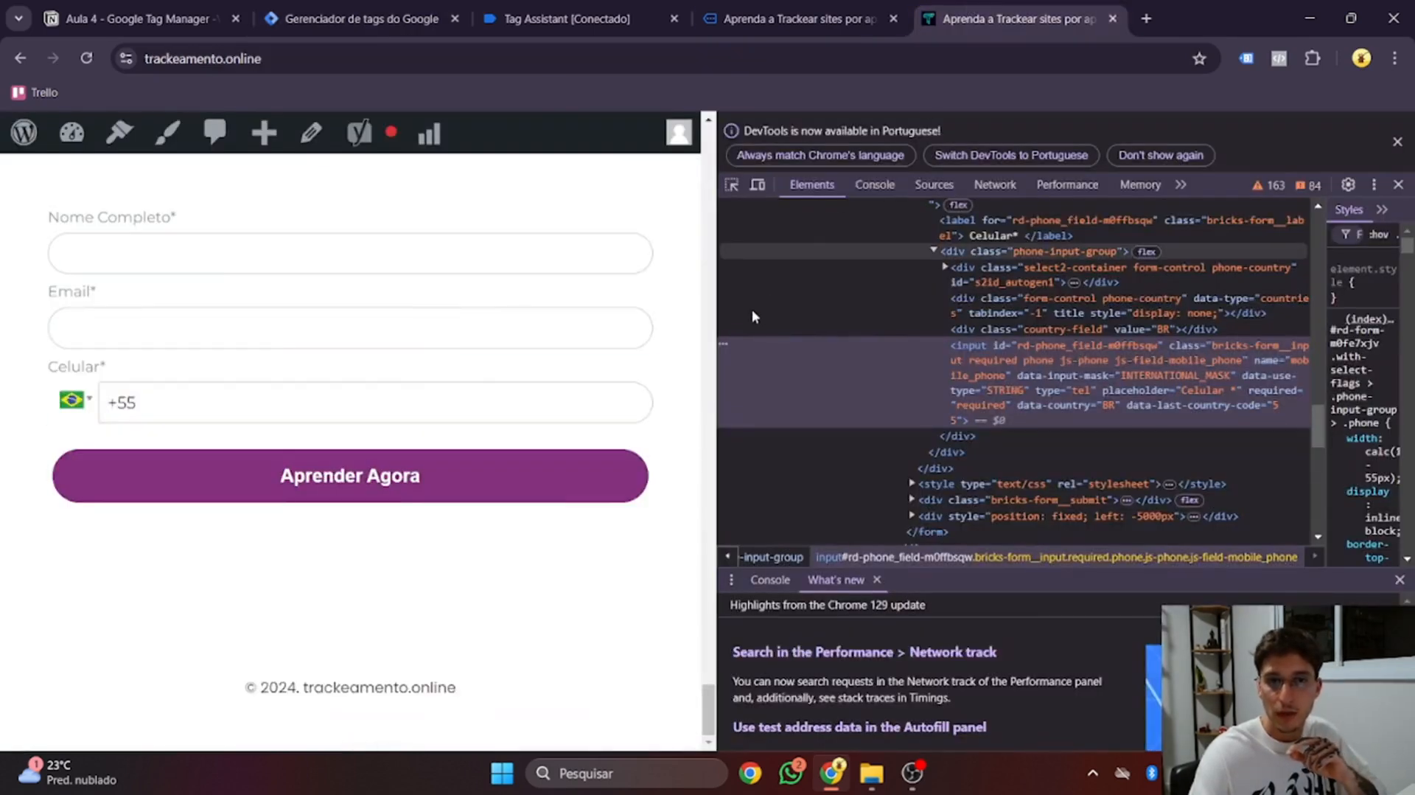
pyautogui.rightClick(394, 398)
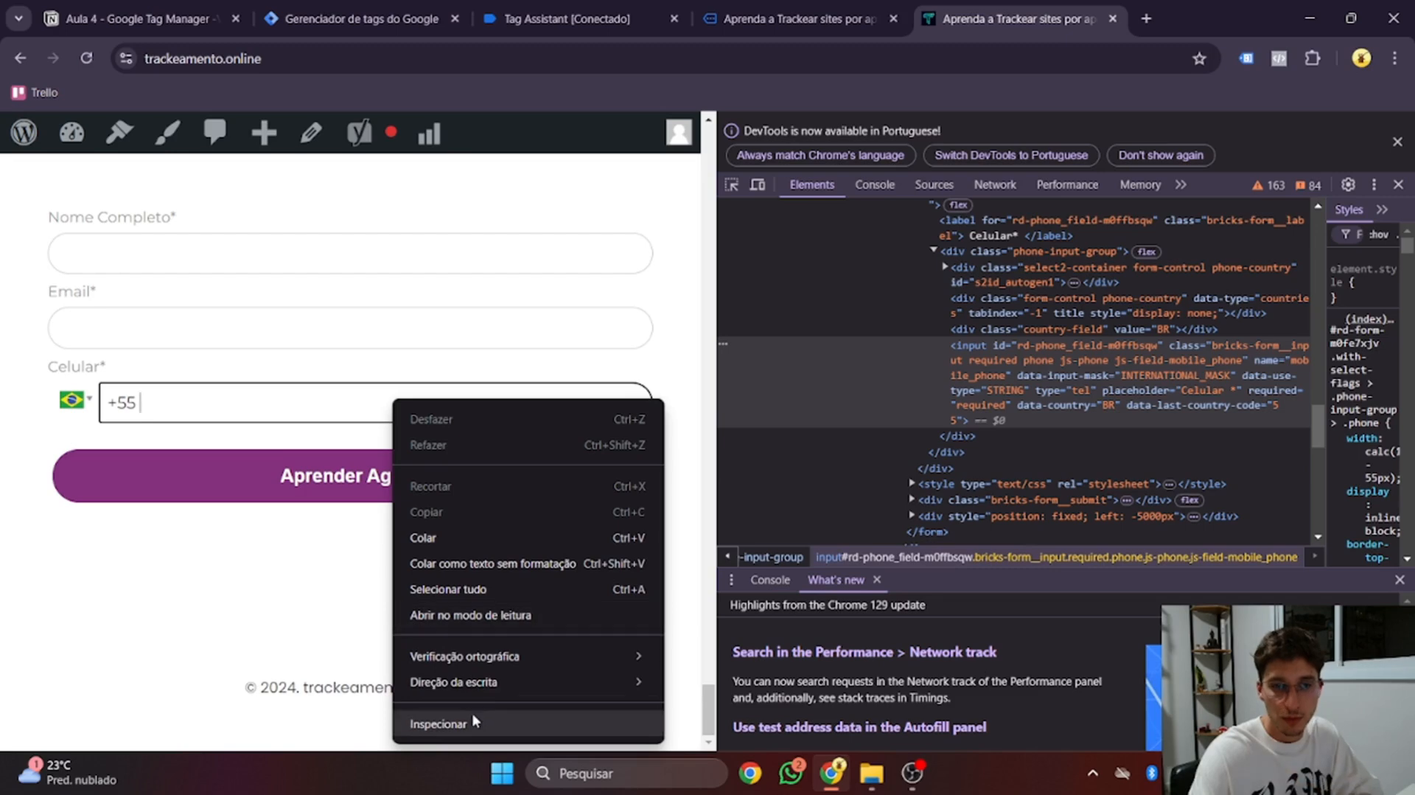
pyautogui.click(472, 720)
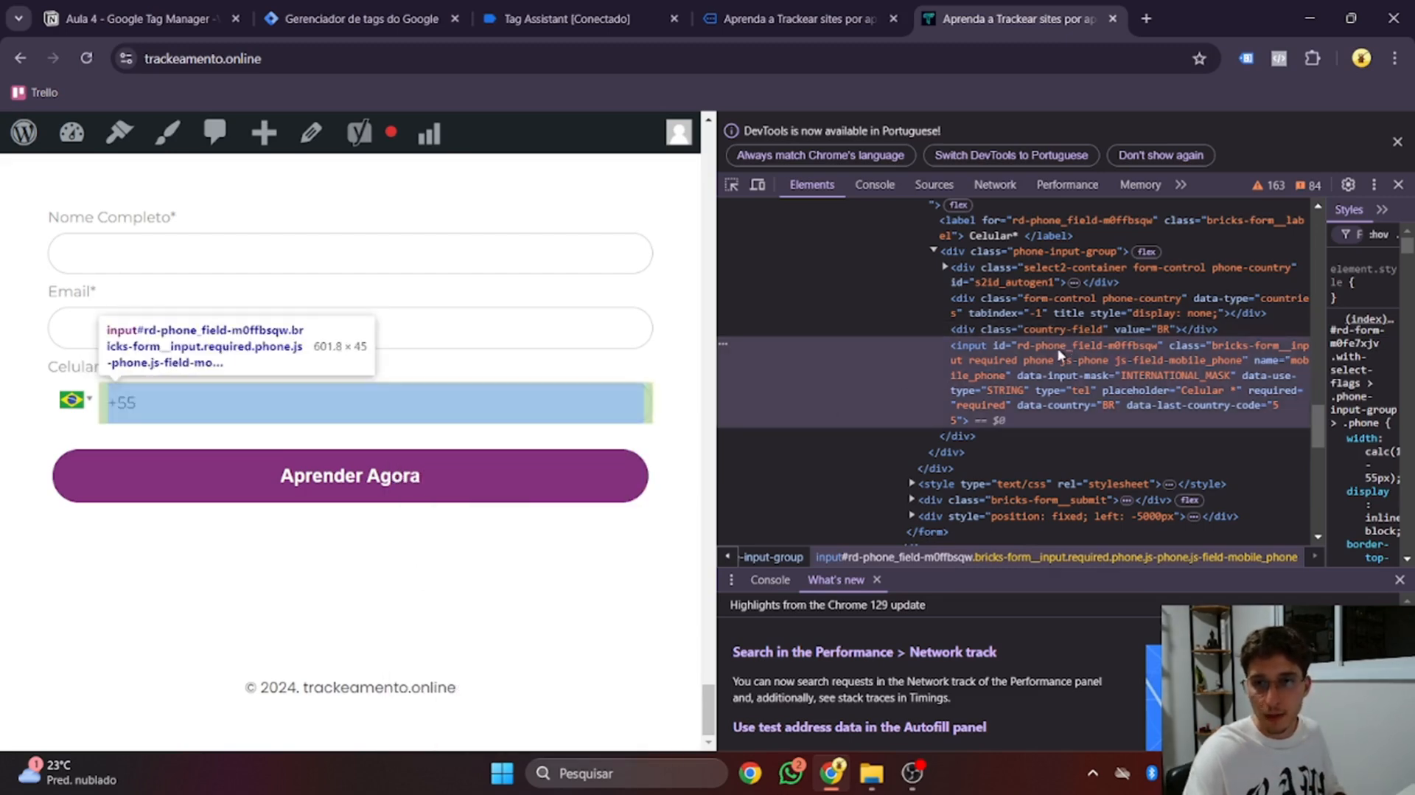
pyautogui.click(578, 8)
pyautogui.click(737, 15)
pyautogui.click(361, 18)
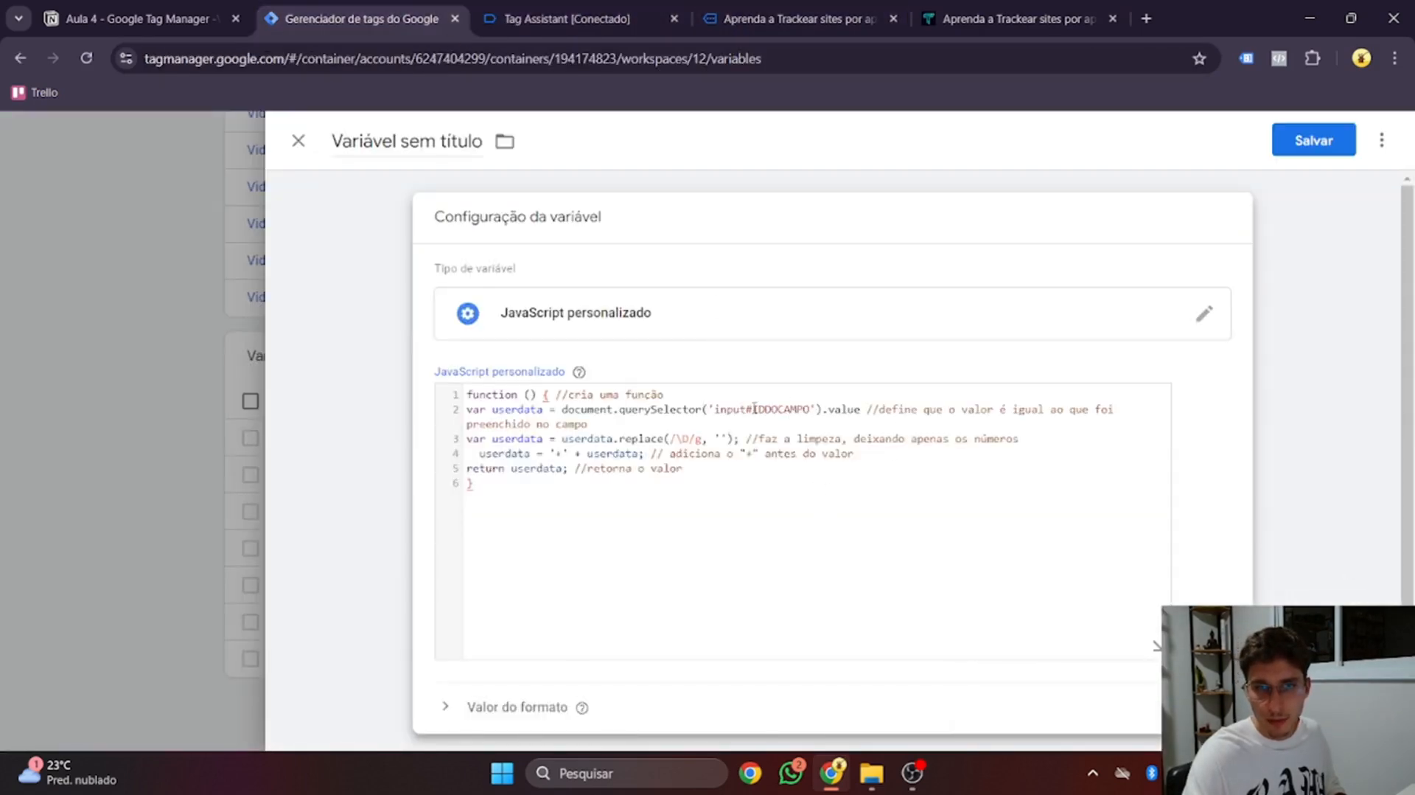
# Replace the IDDOCAMPO placeholder on line 2 with the pasted id rd-phone_field-m0ffbsqw
pyautogui.moveTo(752, 409); pyautogui.dragTo(813, 409)
pyautogui.write('rd-phone_field-m0ffbsqw')
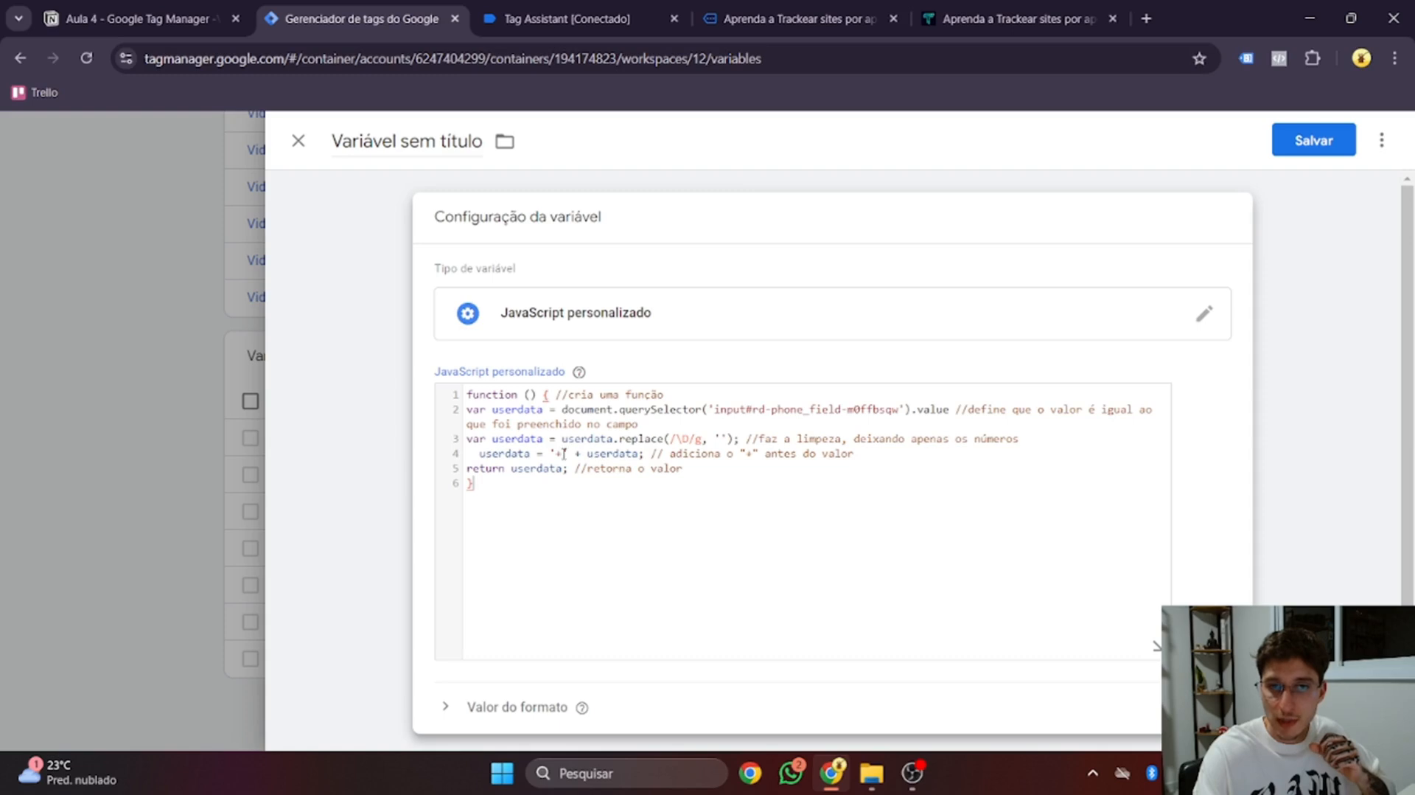
# Try '+55' as the line 4 prefix, then revert it to just '+'
pyautogui.click(564, 454)
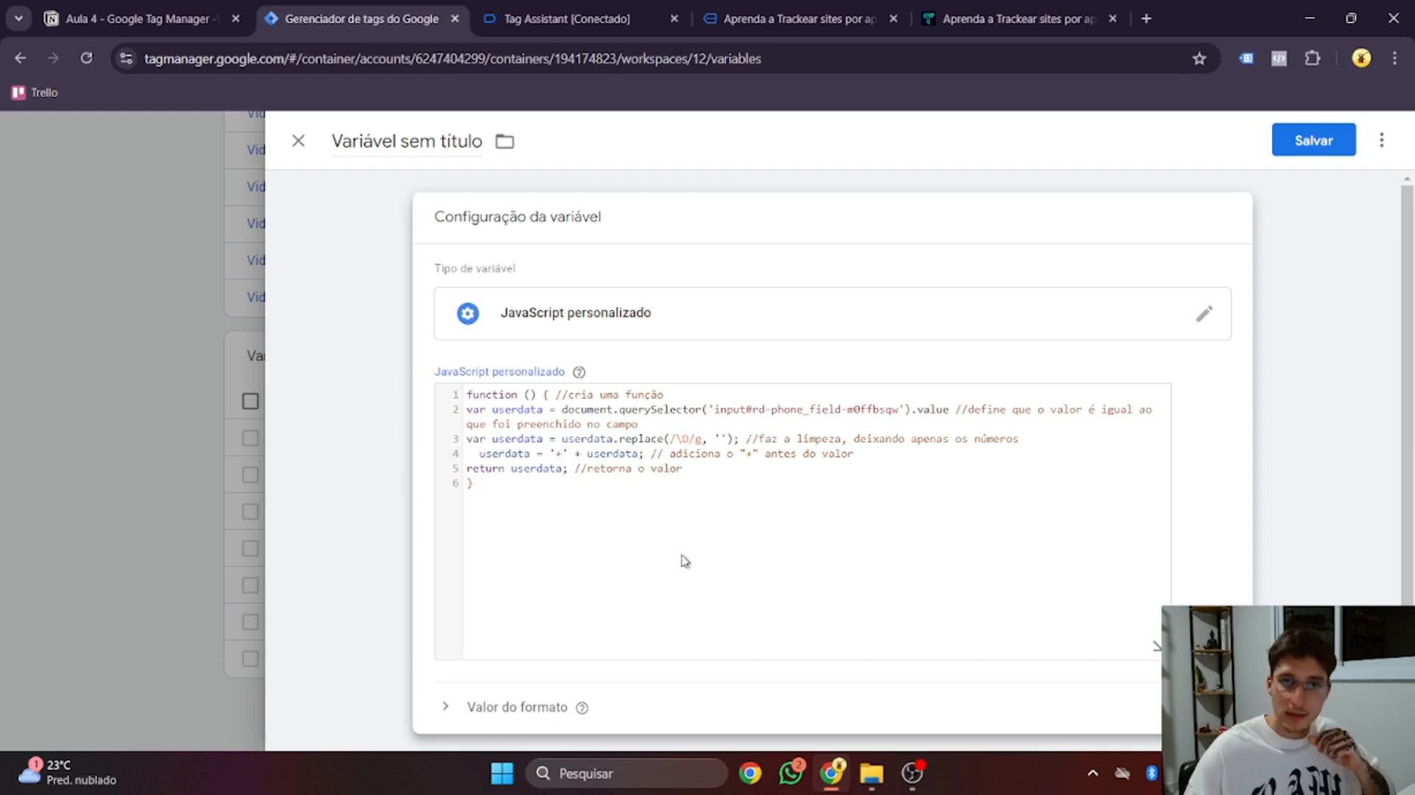
pyautogui.write('55')
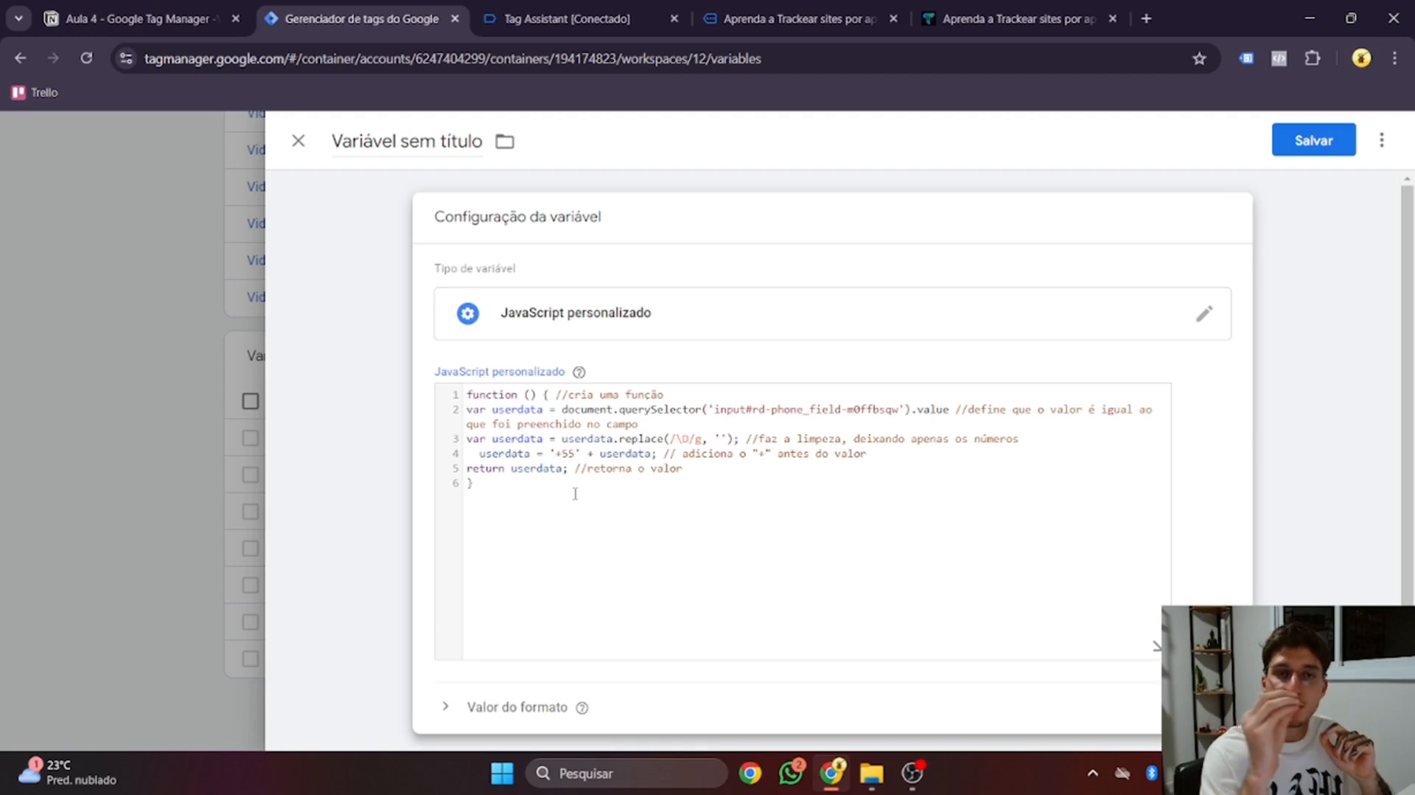
pyautogui.press('BackSpace')
pyautogui.press('BackSpace')
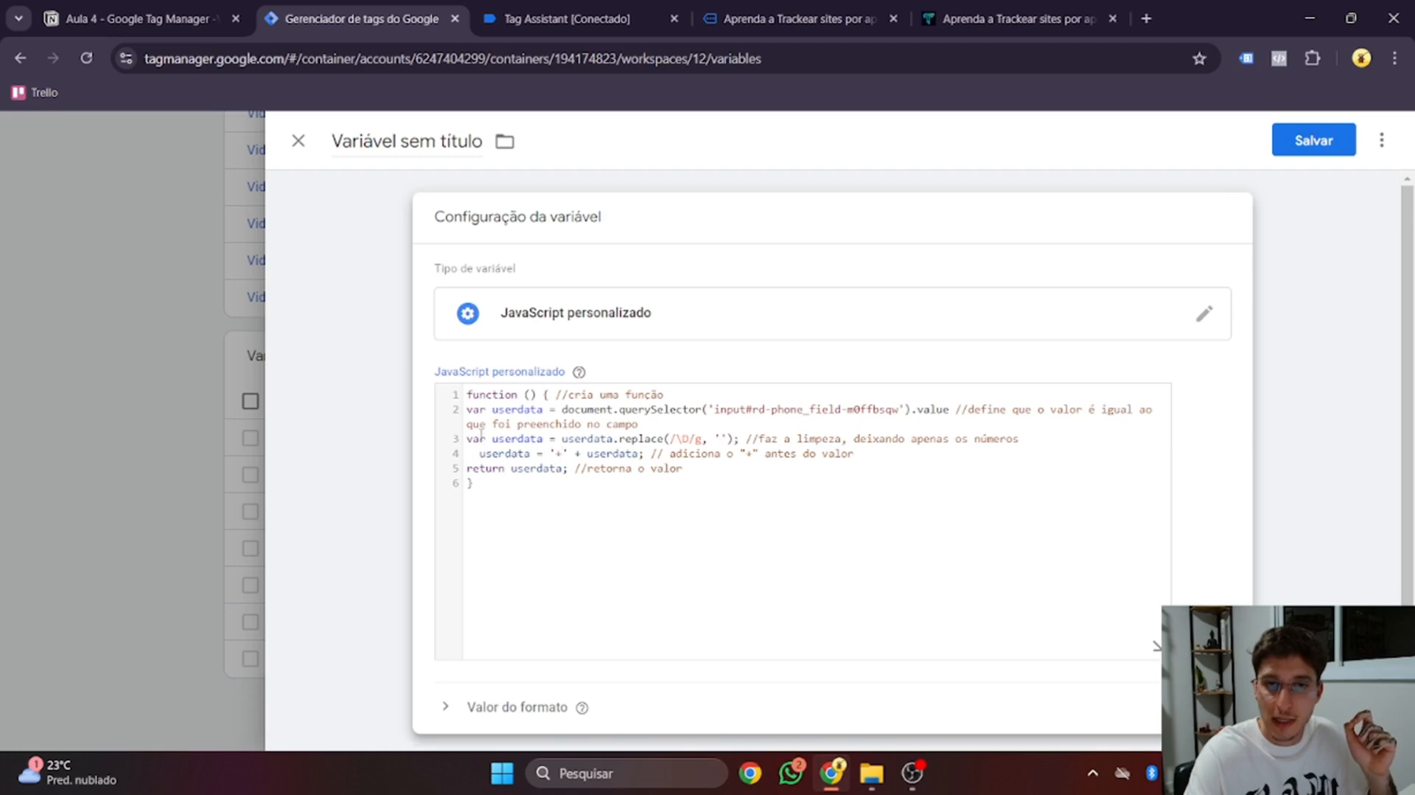
pyautogui.moveTo(1028, 439); pyautogui.dragTo(549, 425)
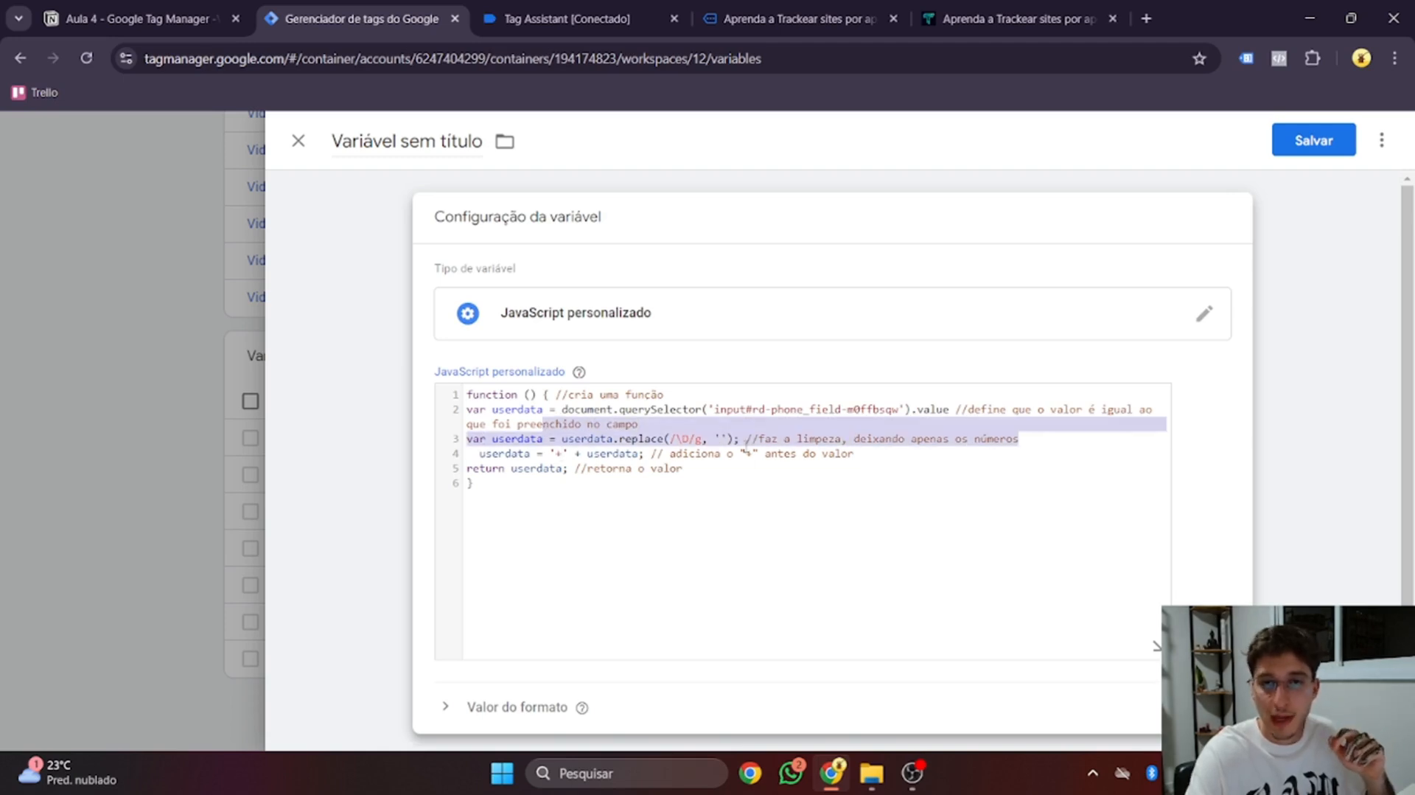
pyautogui.click(876, 457)
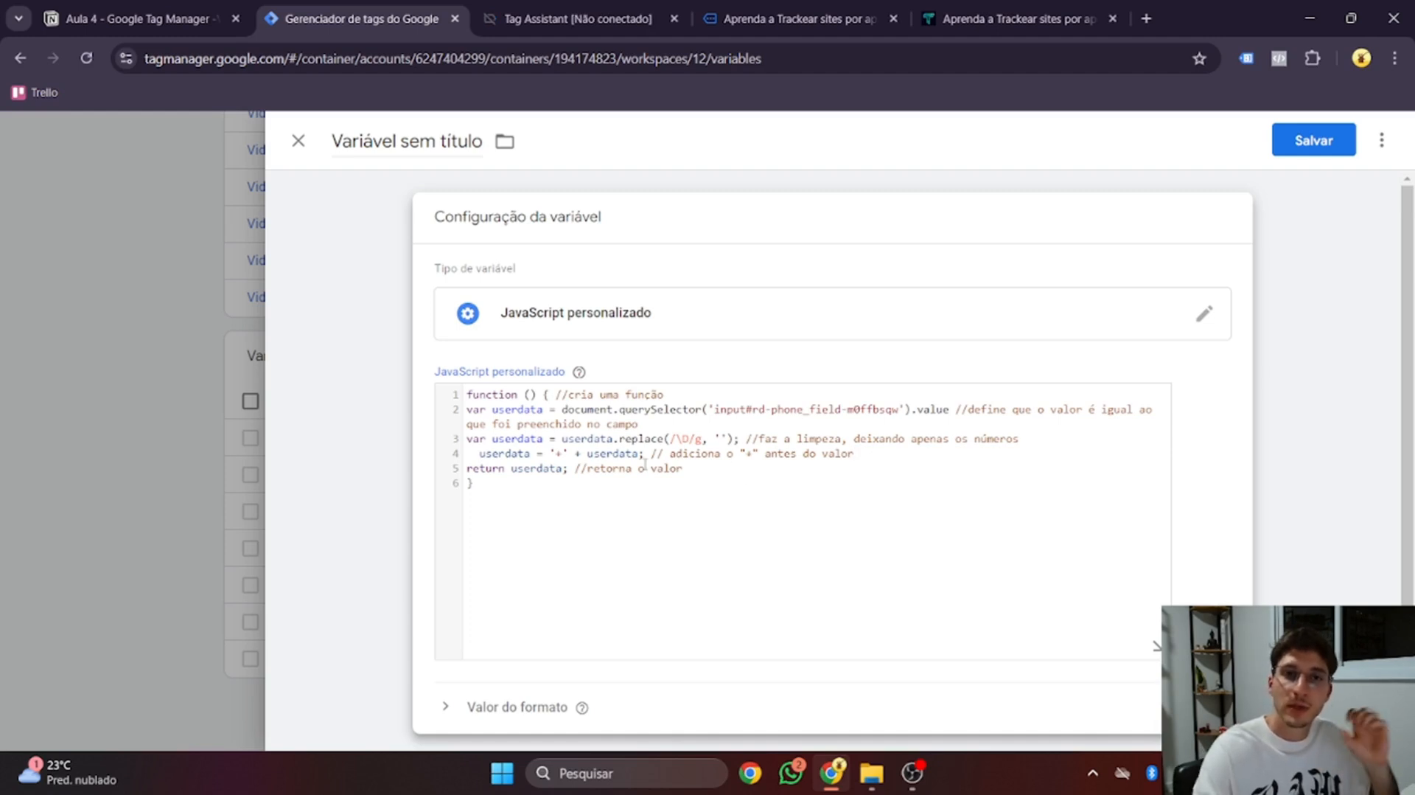
# Name the variable 'user - phone (Google)' and save it
pyautogui.click(394, 140)
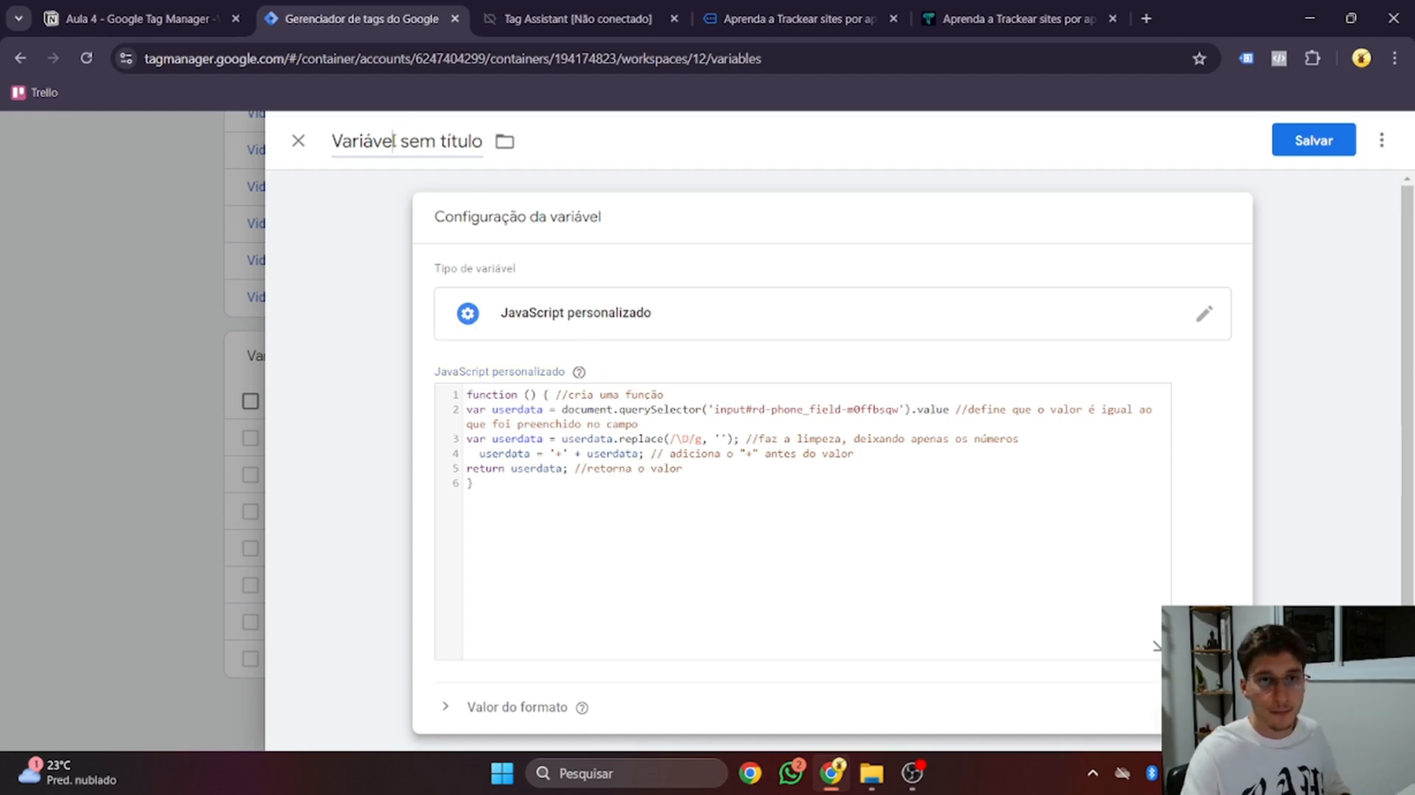
pyautogui.write('user')
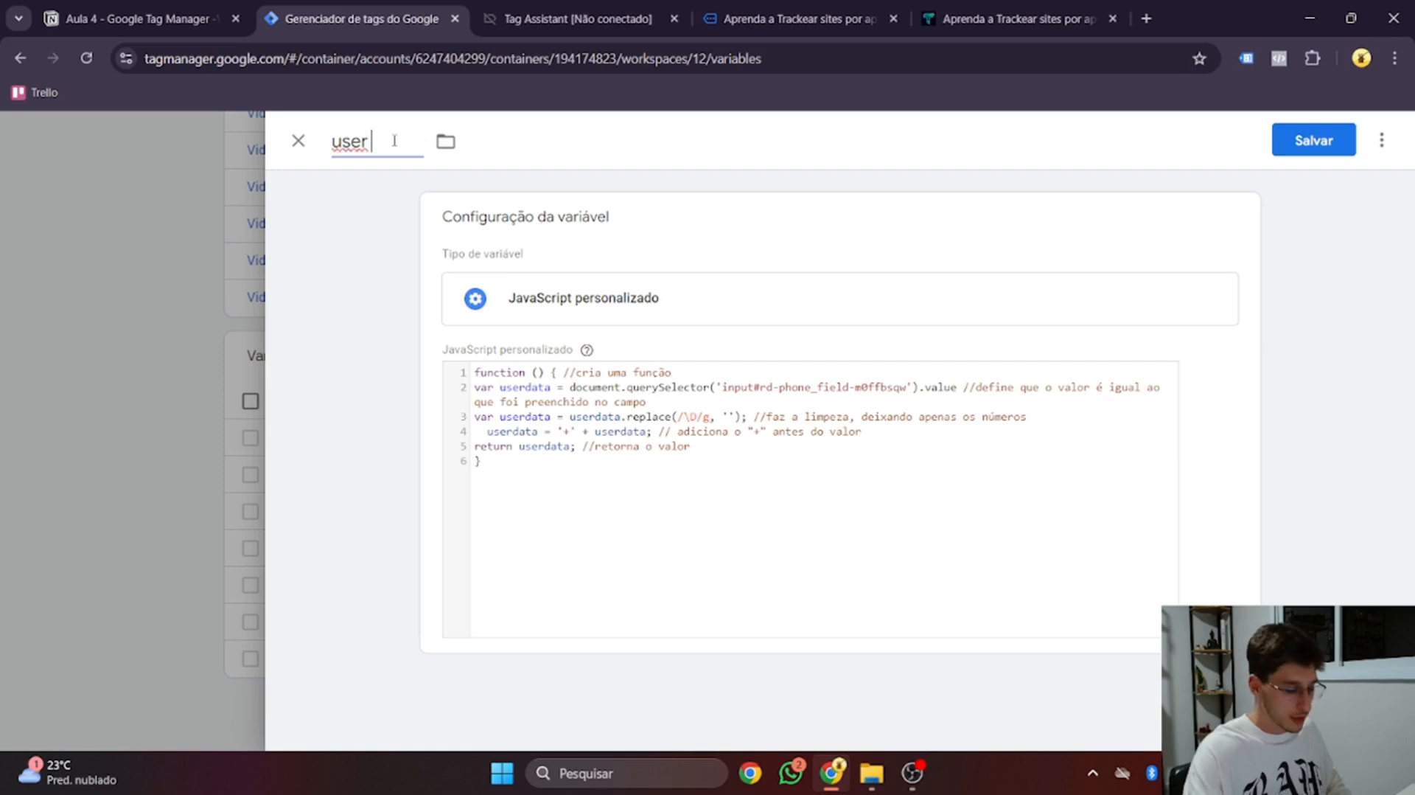
pyautogui.write(' - phone (')
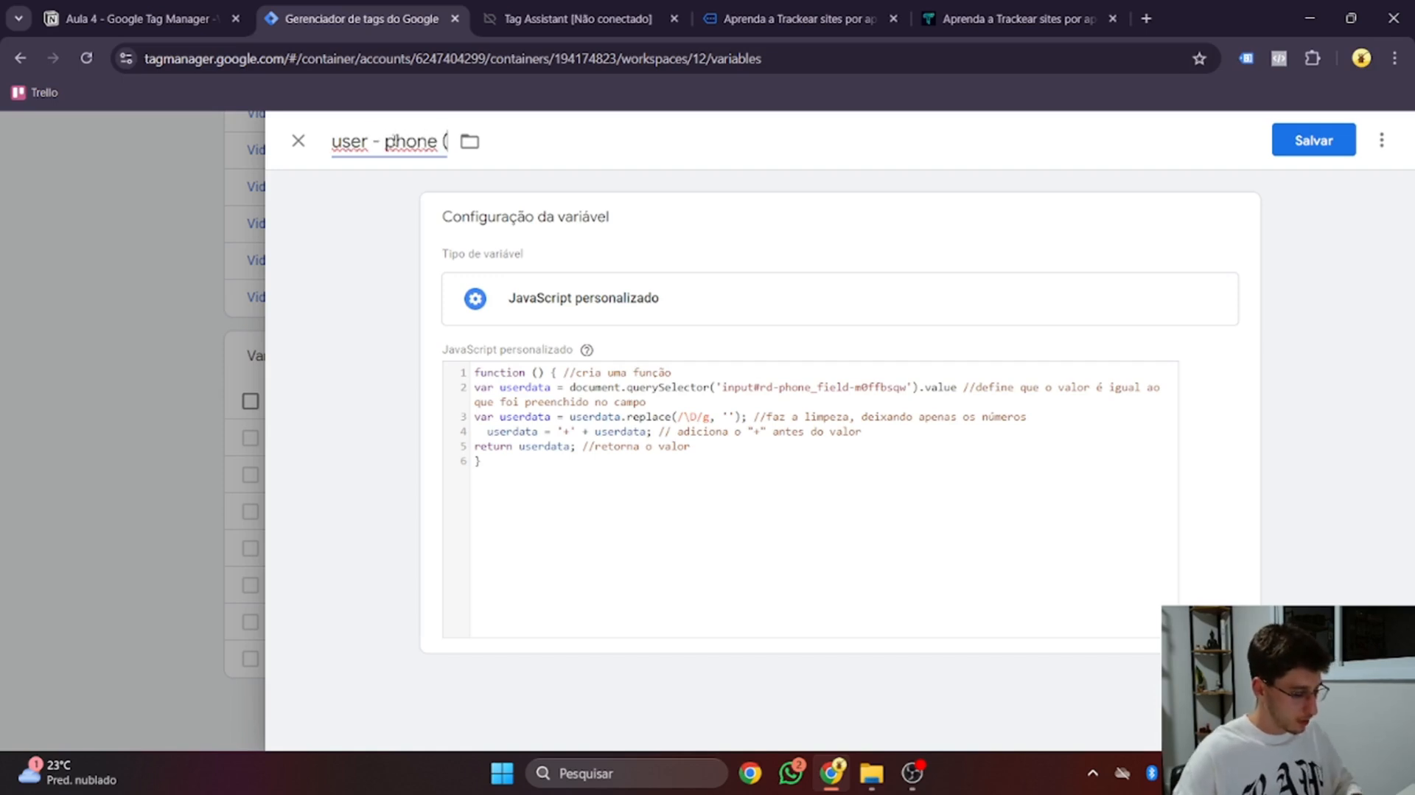
pyautogui.write('Google)')
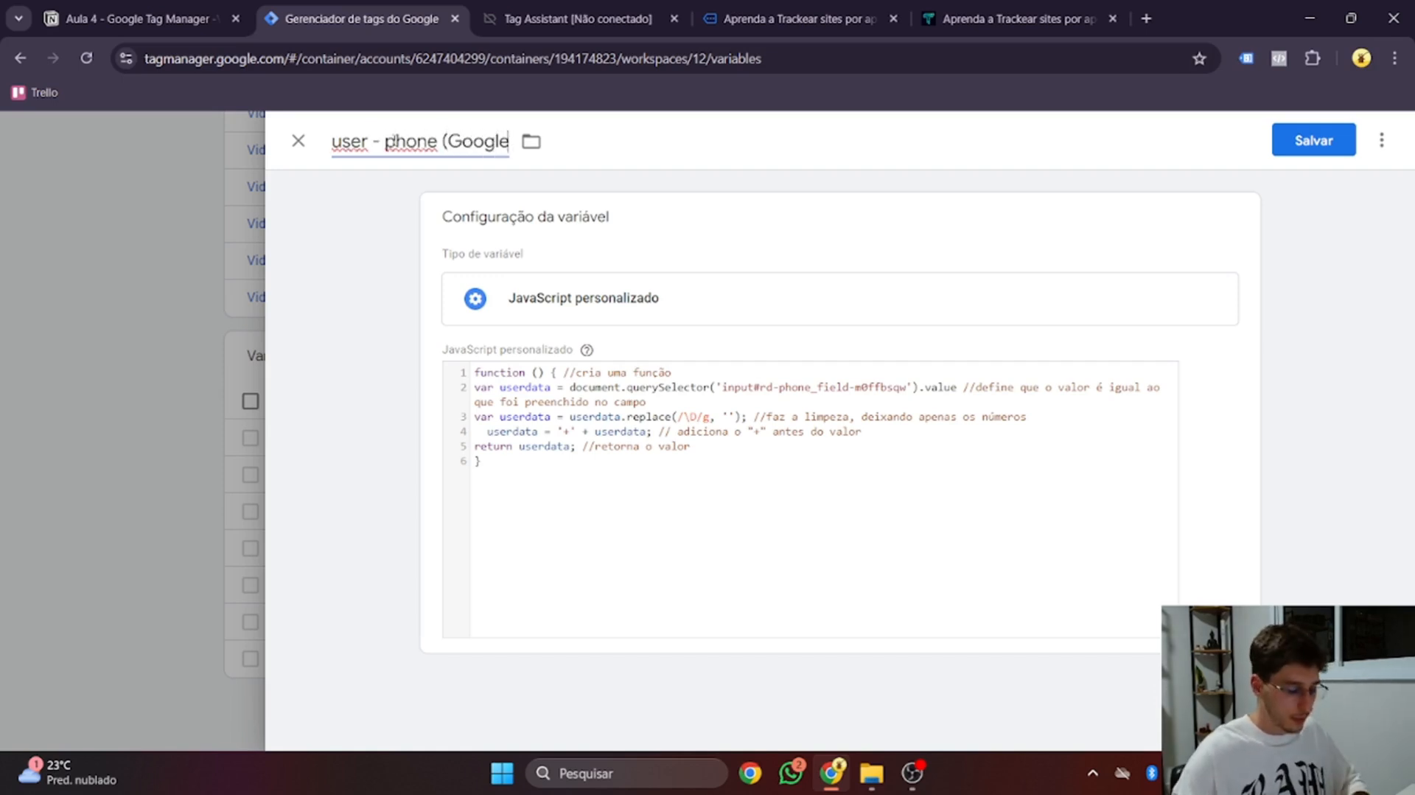
pyautogui.click(1320, 144)
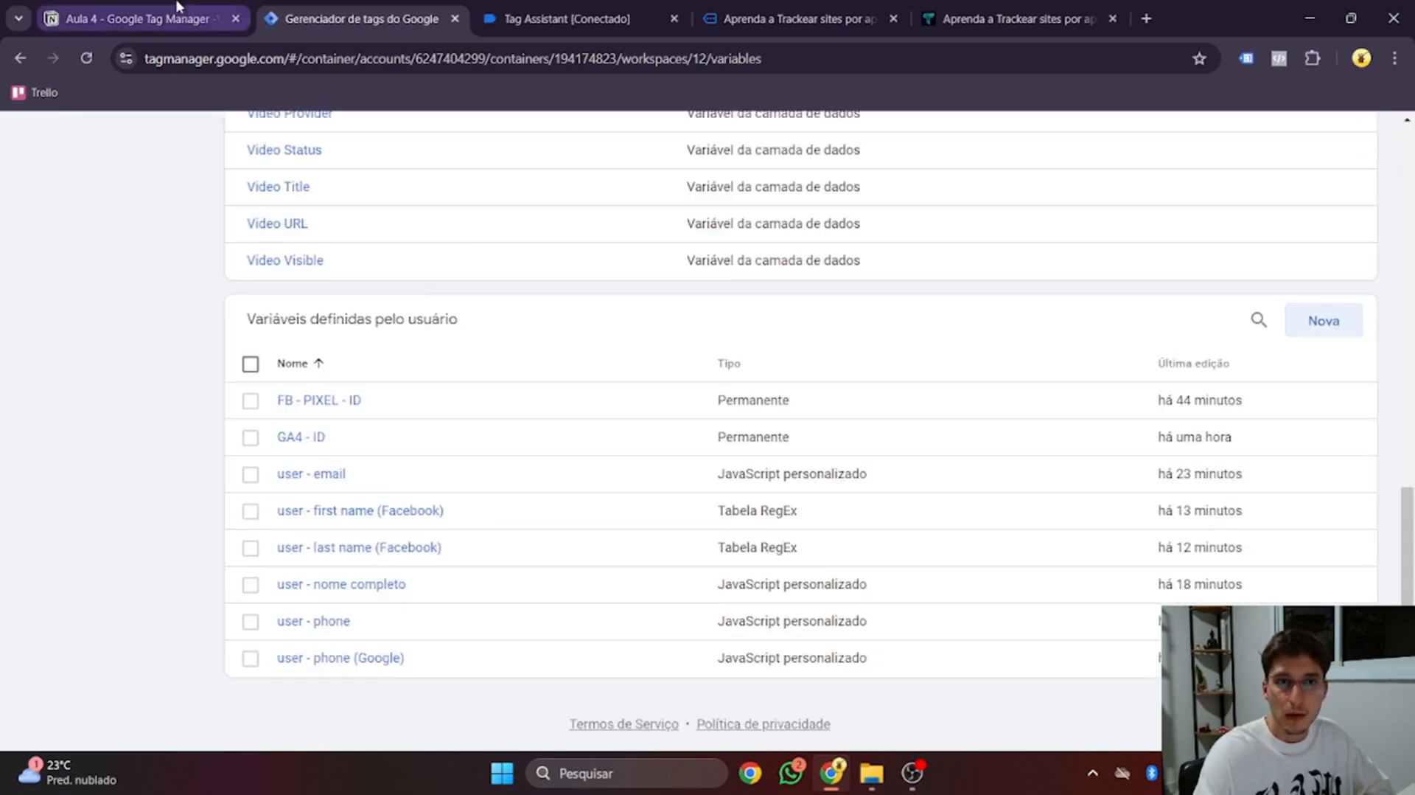
# In the Notion notes, collapse the Google code and tick 'Criar uma Variável de phone Google'
pyautogui.click(147, 17)
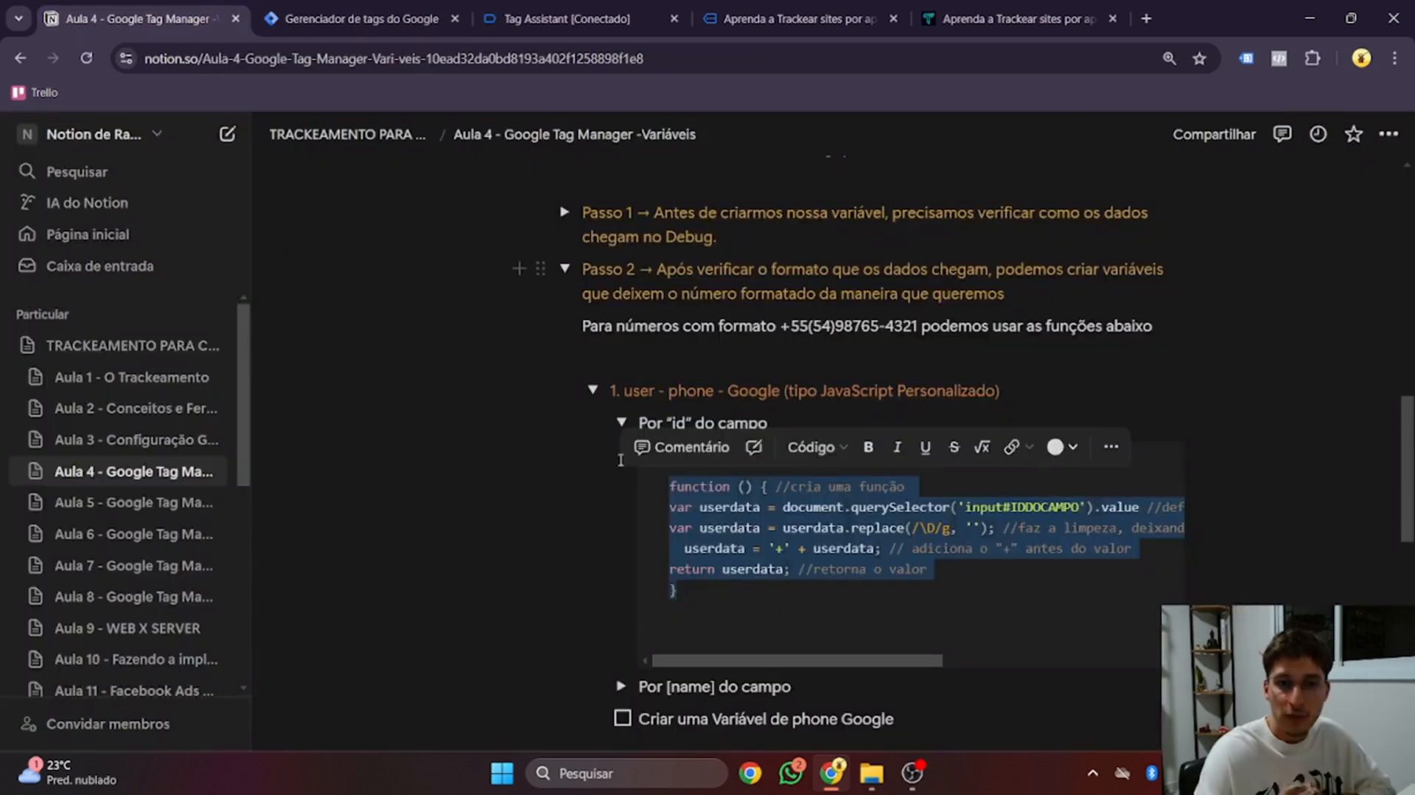
pyautogui.click(620, 421)
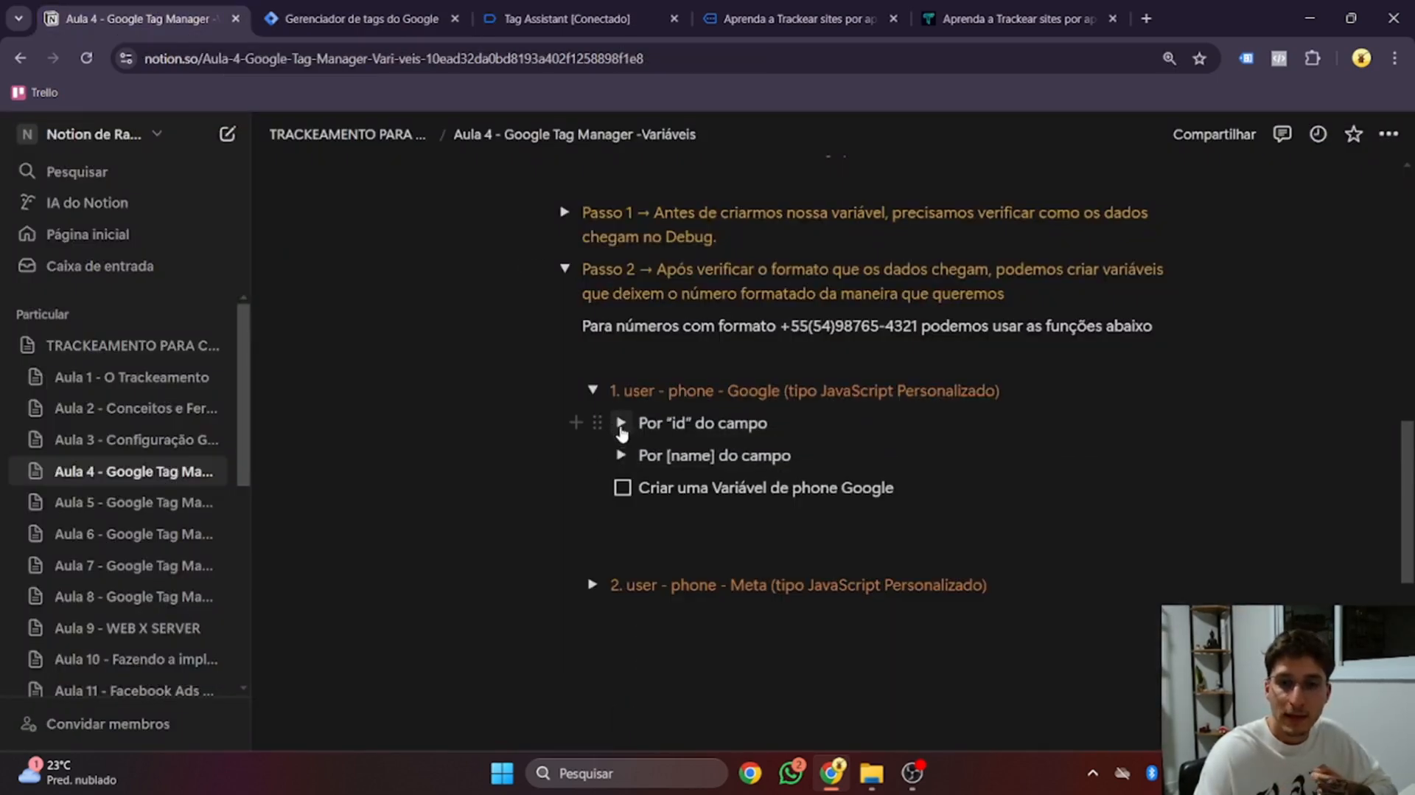
pyautogui.click(622, 488)
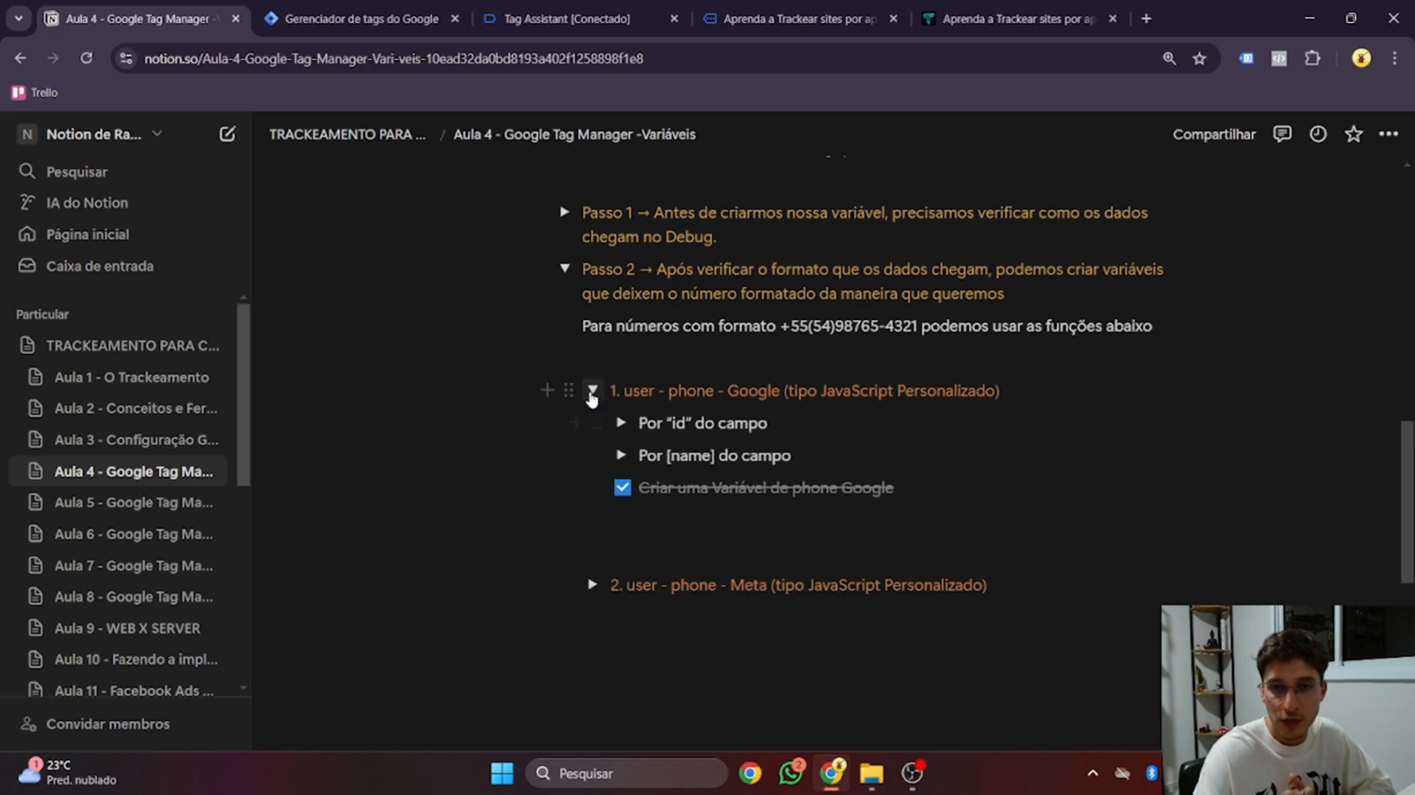
# Expand '2. user - phone - Meta' > 'Por id do campo' and select its code
pyautogui.scroll(-2, 590, 391)
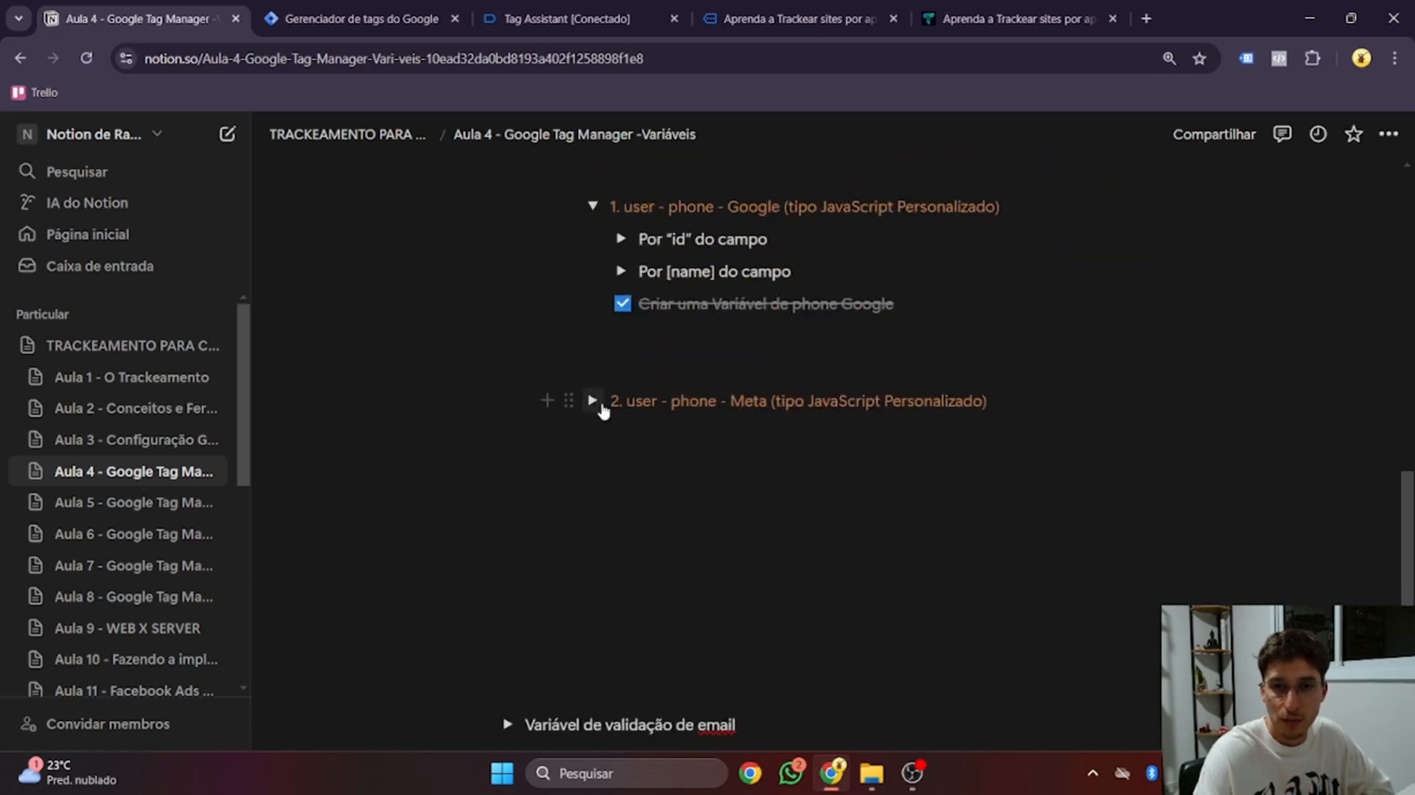
pyautogui.click(593, 400)
pyautogui.click(622, 433)
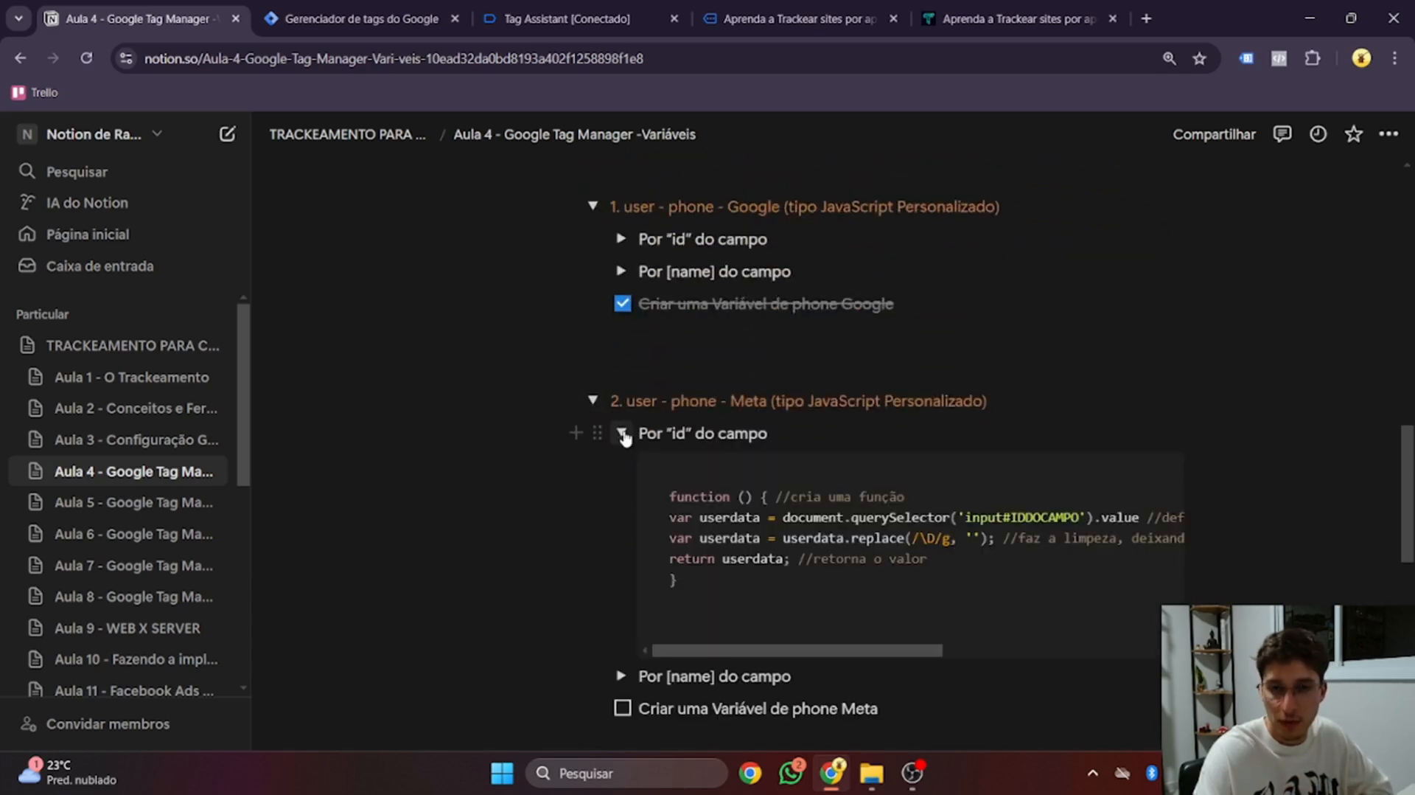
pyautogui.moveTo(716, 597); pyautogui.dragTo(663, 492)
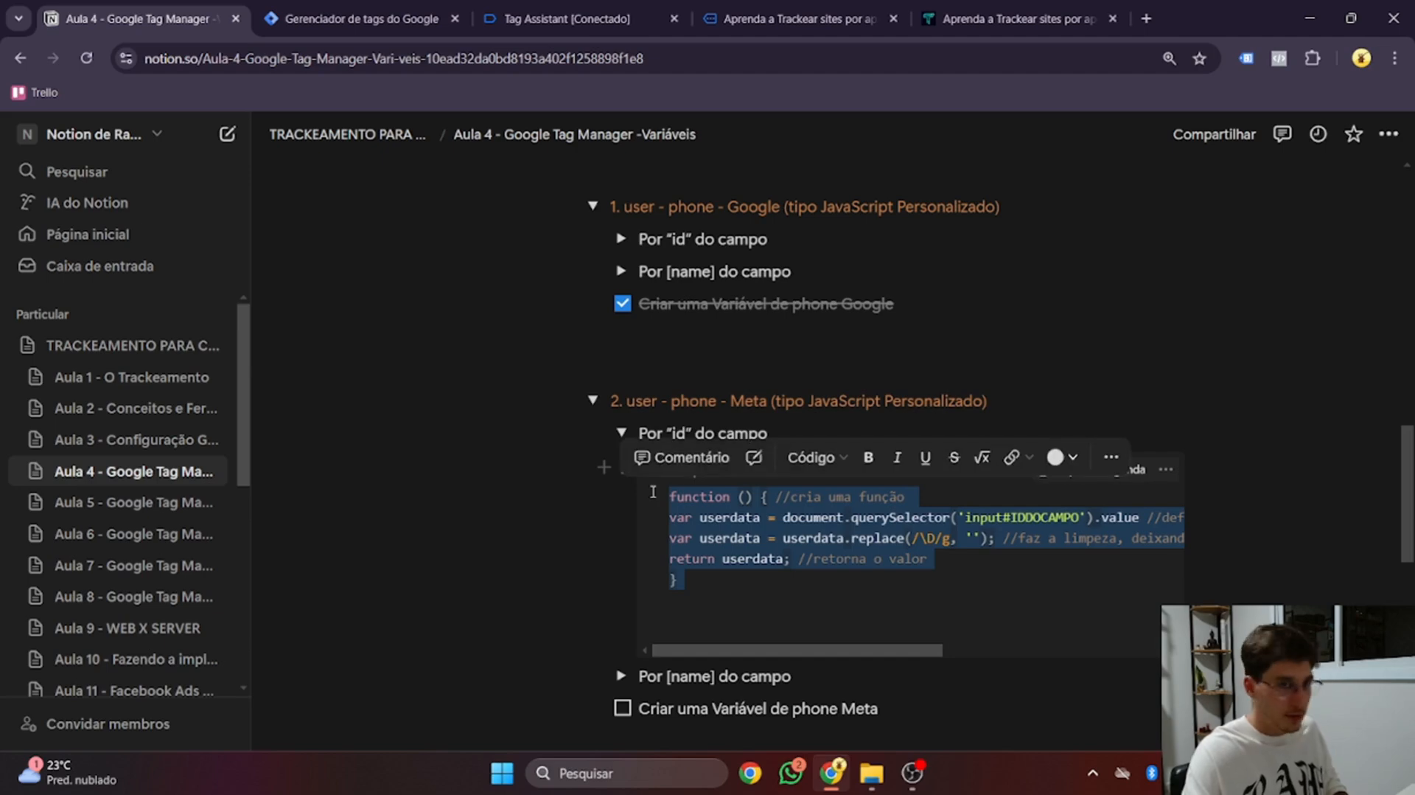
pyautogui.click(377, 7)
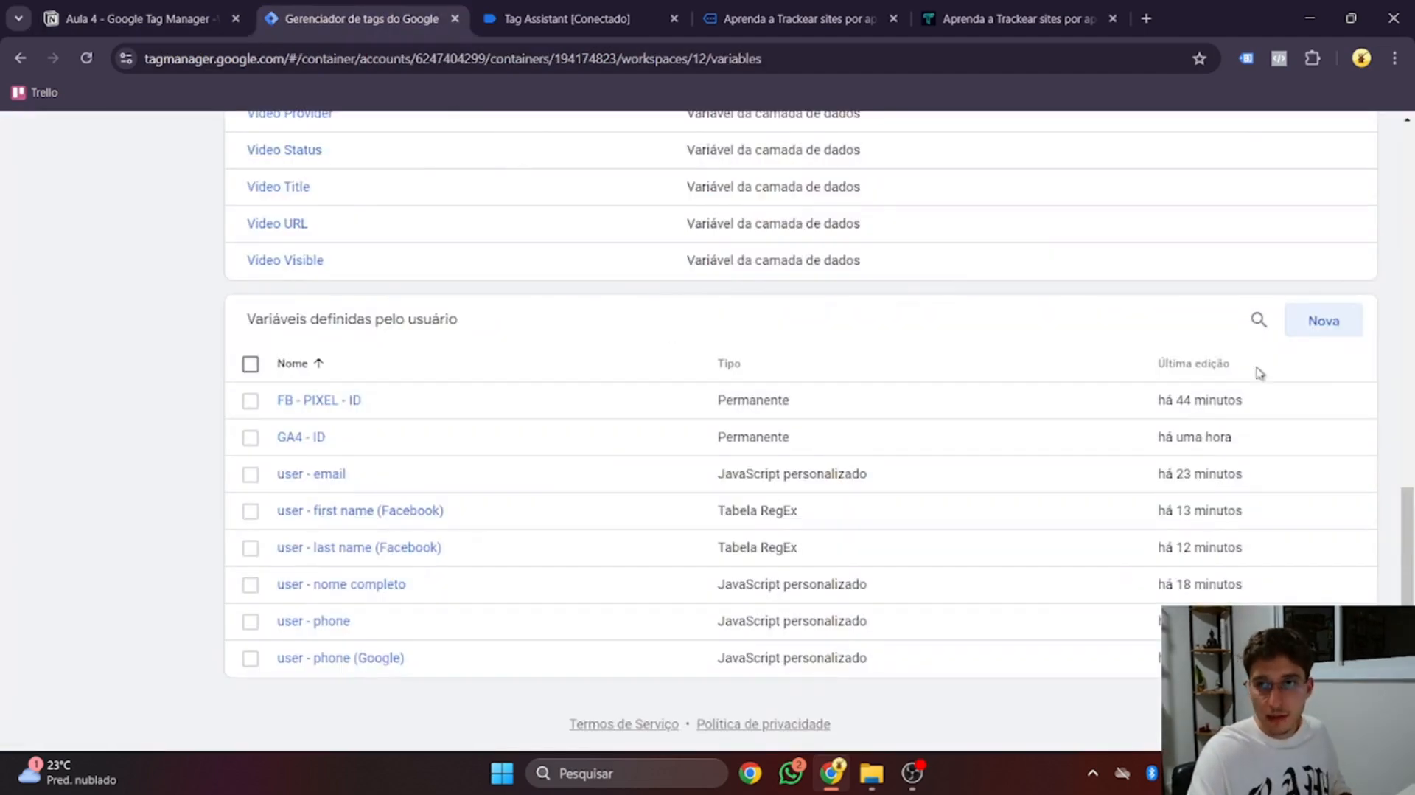
pyautogui.click(1338, 333)
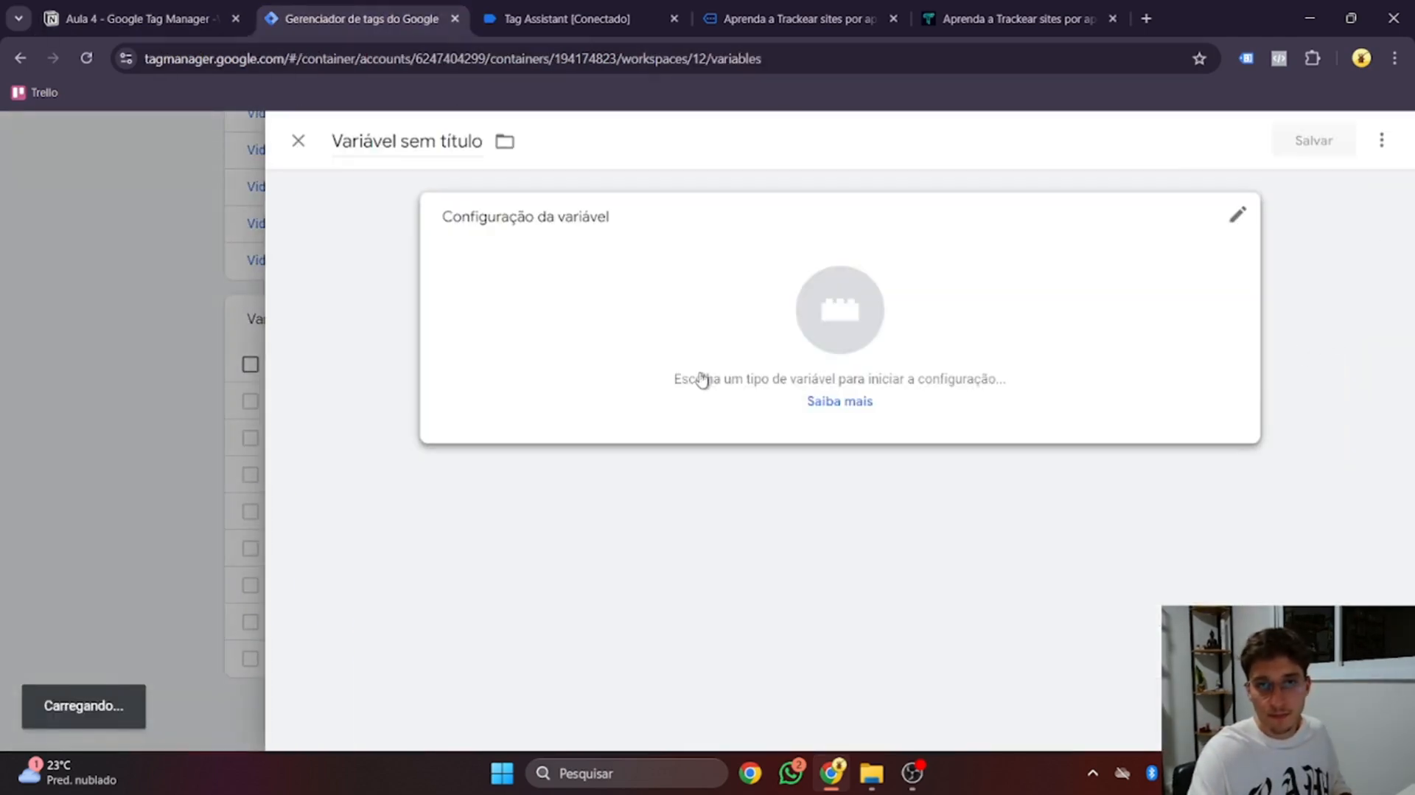
pyautogui.click(738, 332)
pyautogui.click(907, 505)
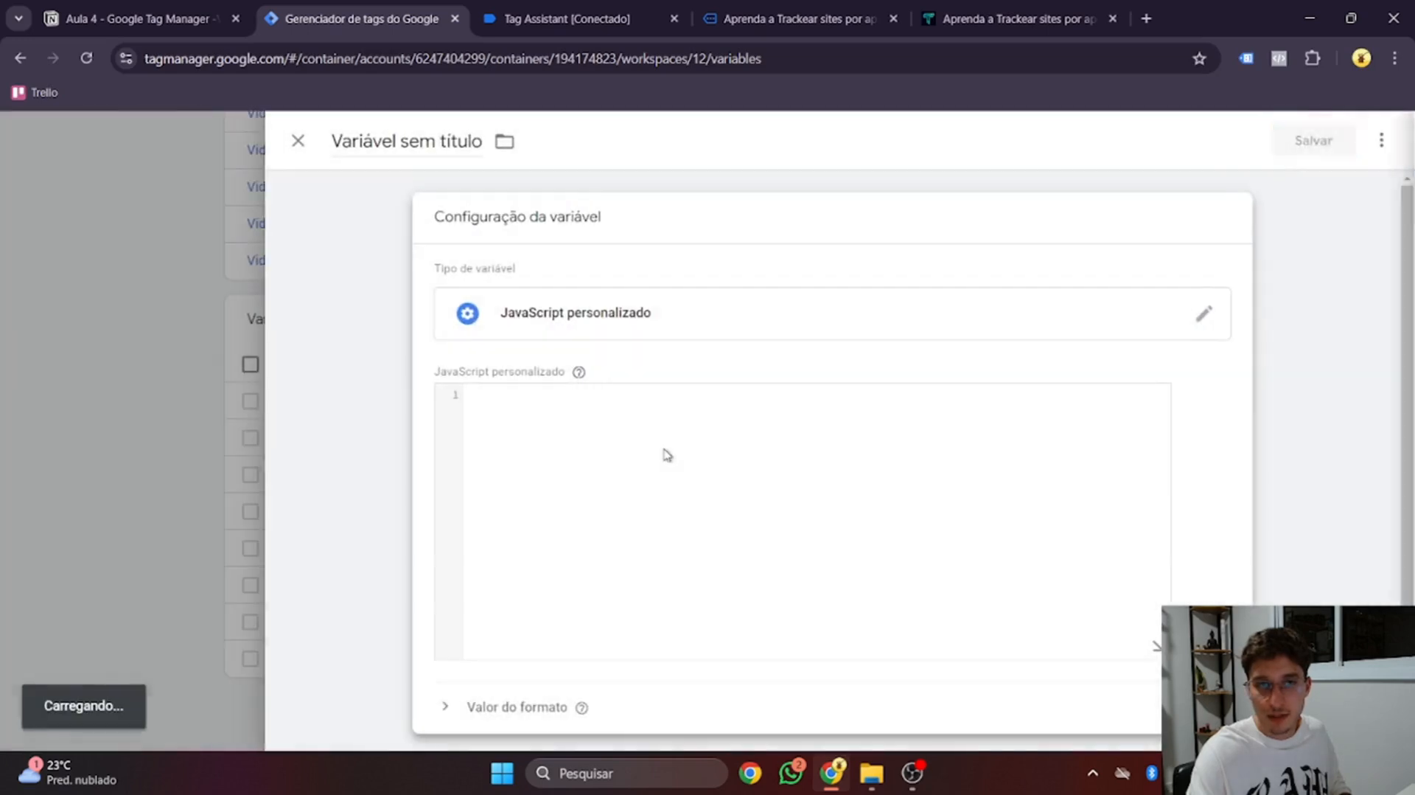
pyautogui.click(664, 451)
pyautogui.write("function () { //cria uma função var userdata = document.querySelector('input#IDDOCAMPO').value //define que o valor é igual ao que foi preenchido no campo var userdata = userdata.replace(/\\D/g, ''); //faz a limpeza, deixando apenas os números return userdata; //retorna o valor }")
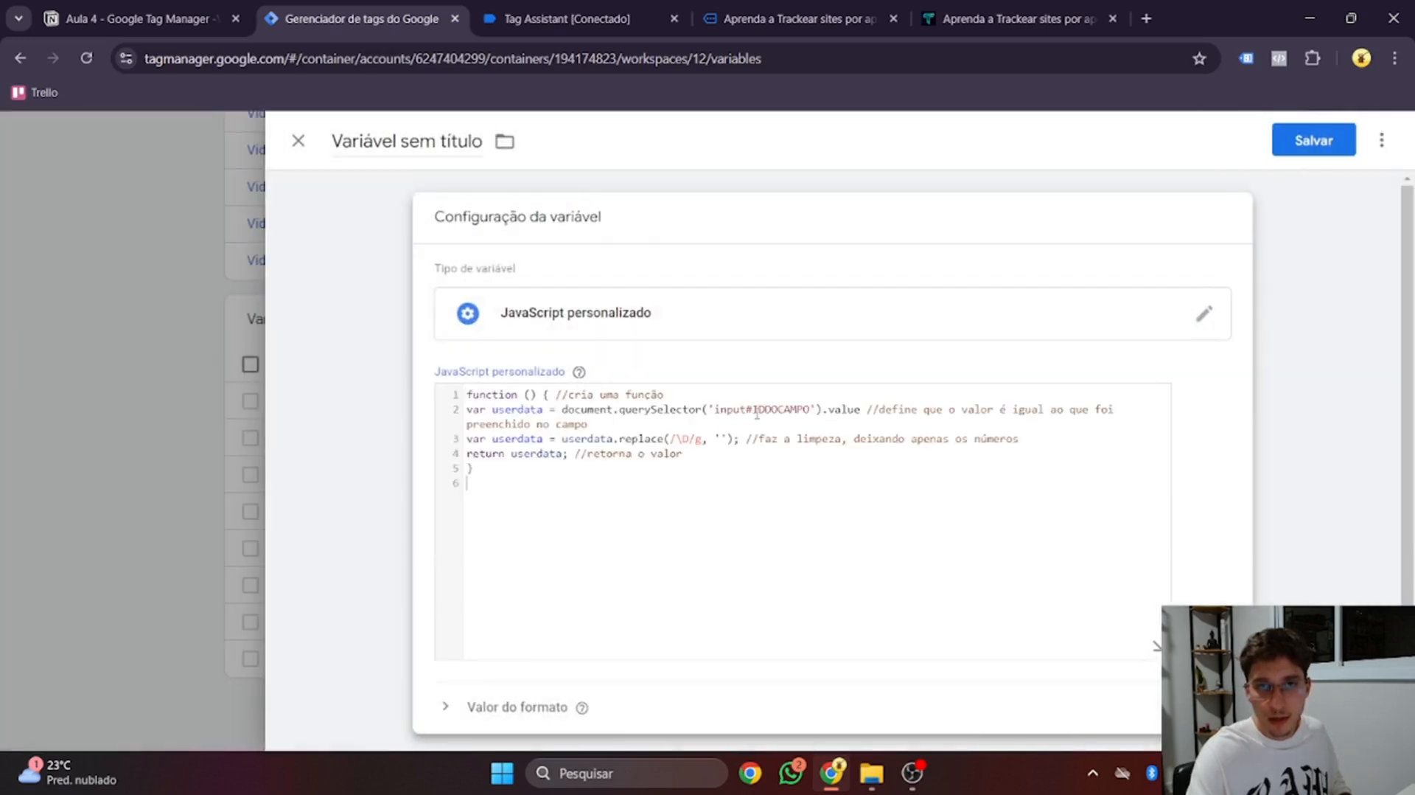
pyautogui.moveTo(753, 410); pyautogui.dragTo(813, 410)
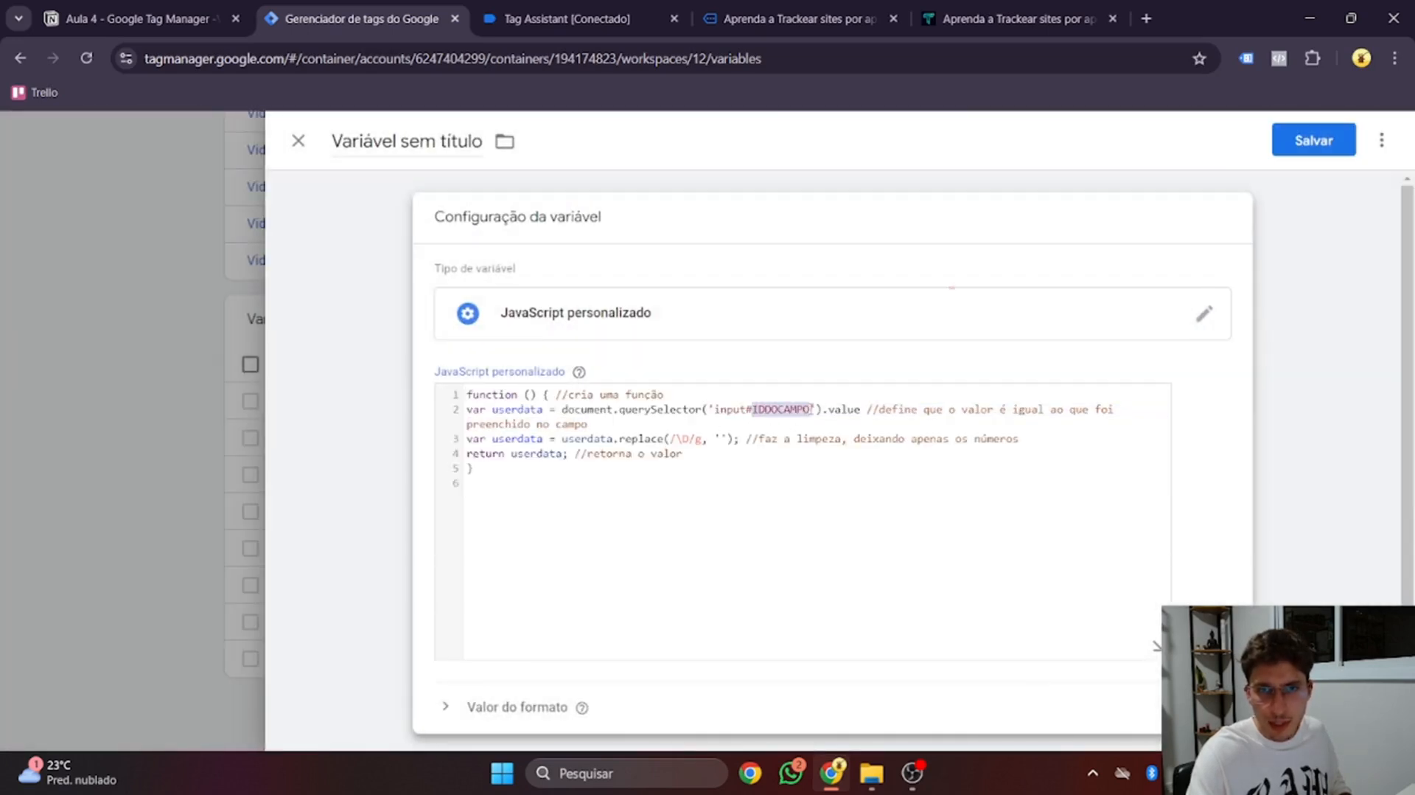
pyautogui.press('super+v')
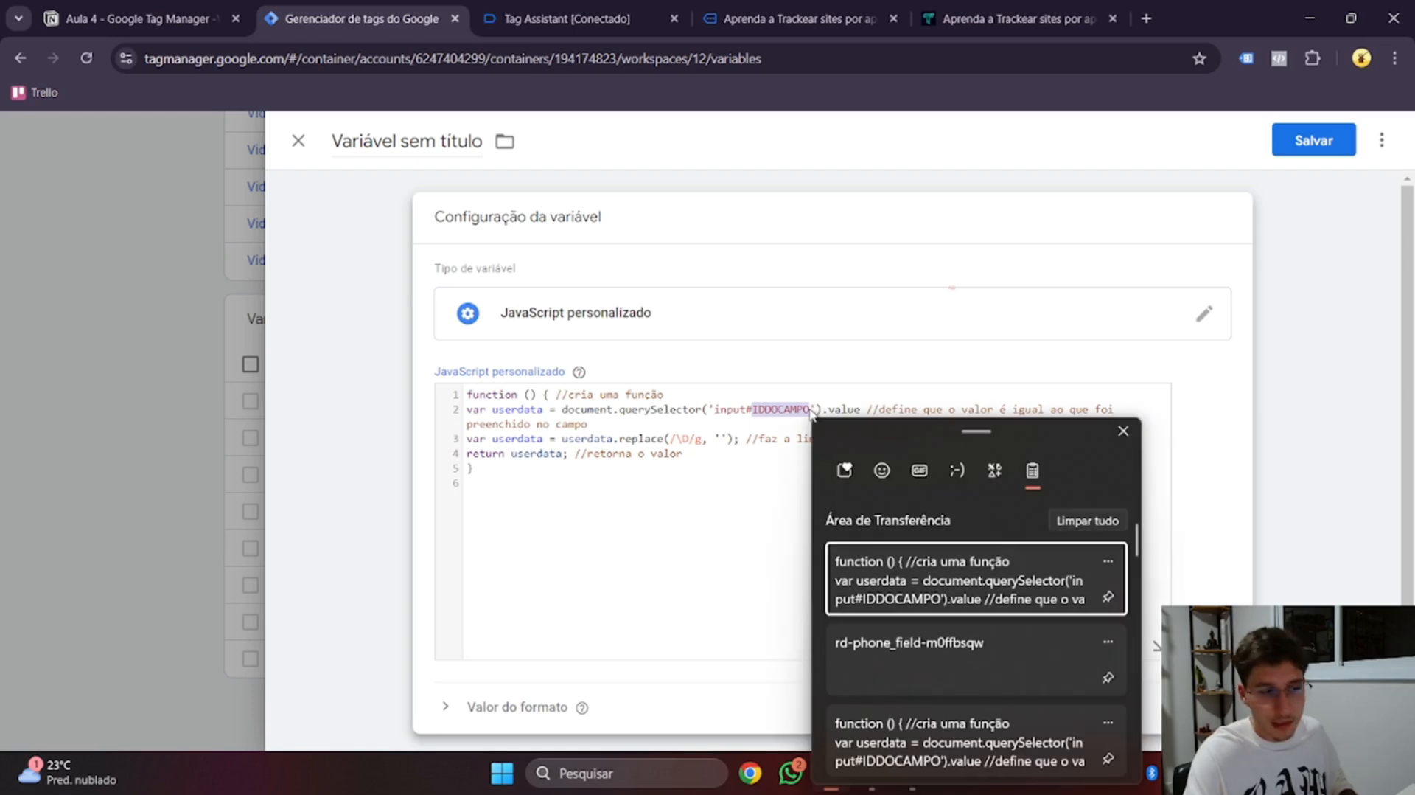
pyautogui.click(914, 656)
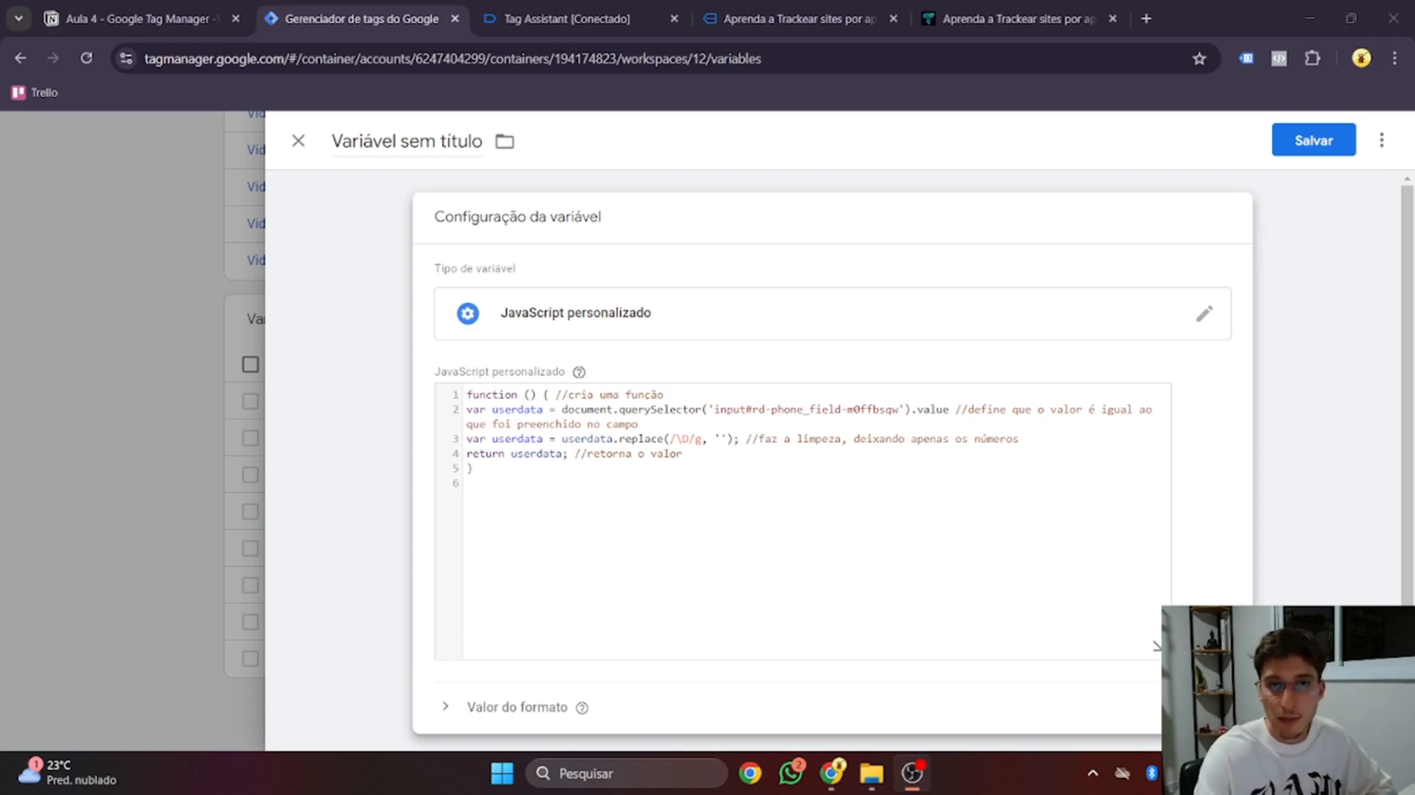
pyautogui.click(297, 140)
pyautogui.click(745, 363)
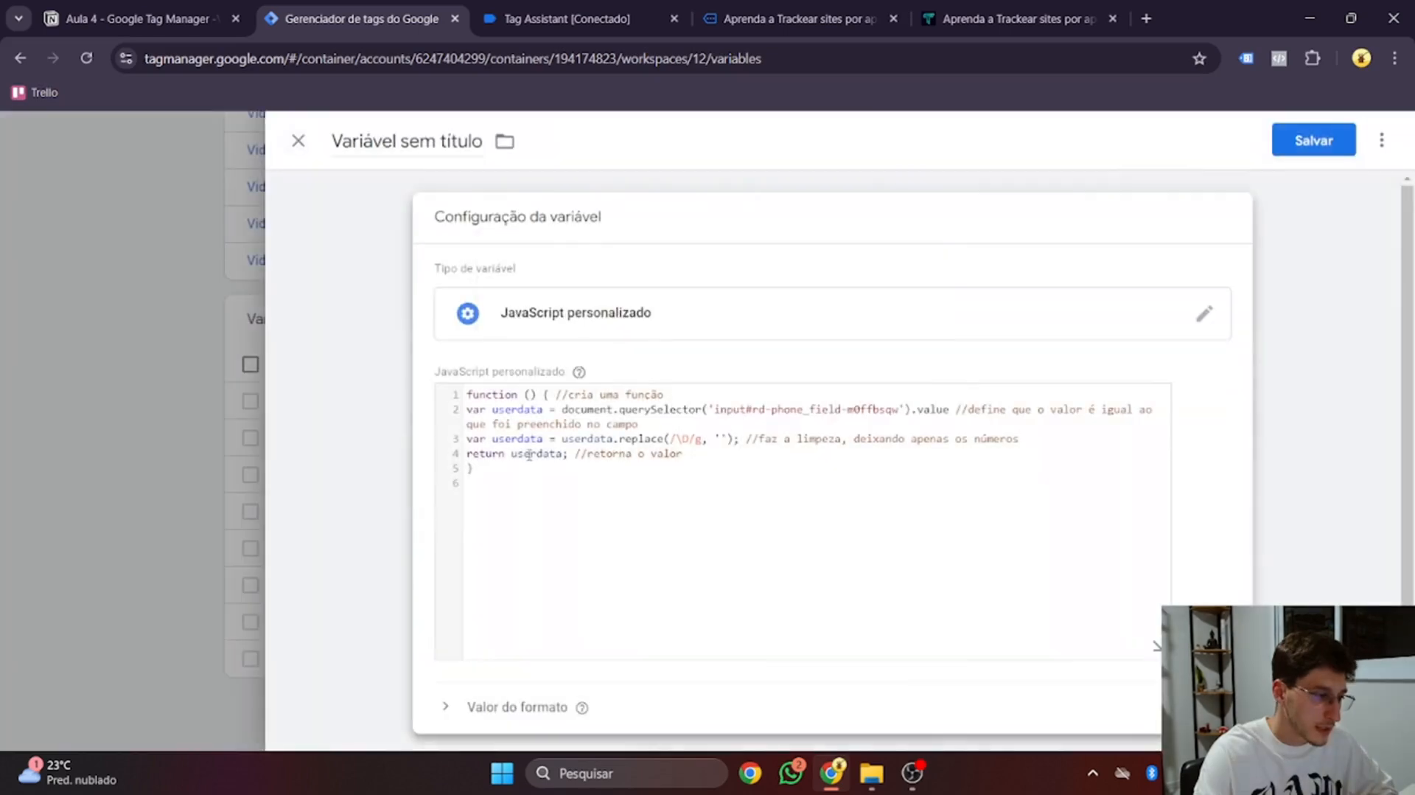
pyautogui.click(298, 140)
pyautogui.click(801, 372)
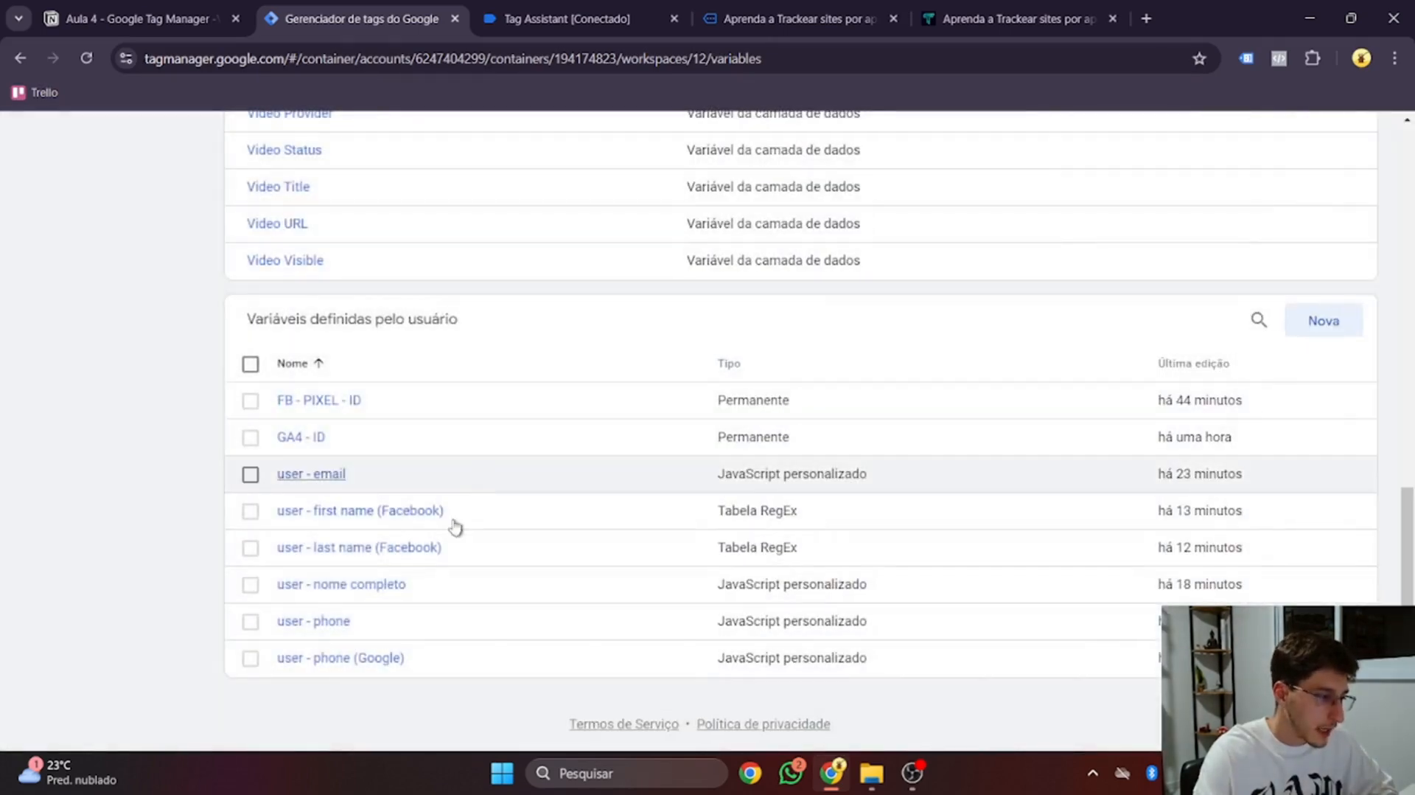
# Reopen 'user - phone (Google)', set the line 4 prefix to '+' instead of '55', and save
pyautogui.click(389, 667)
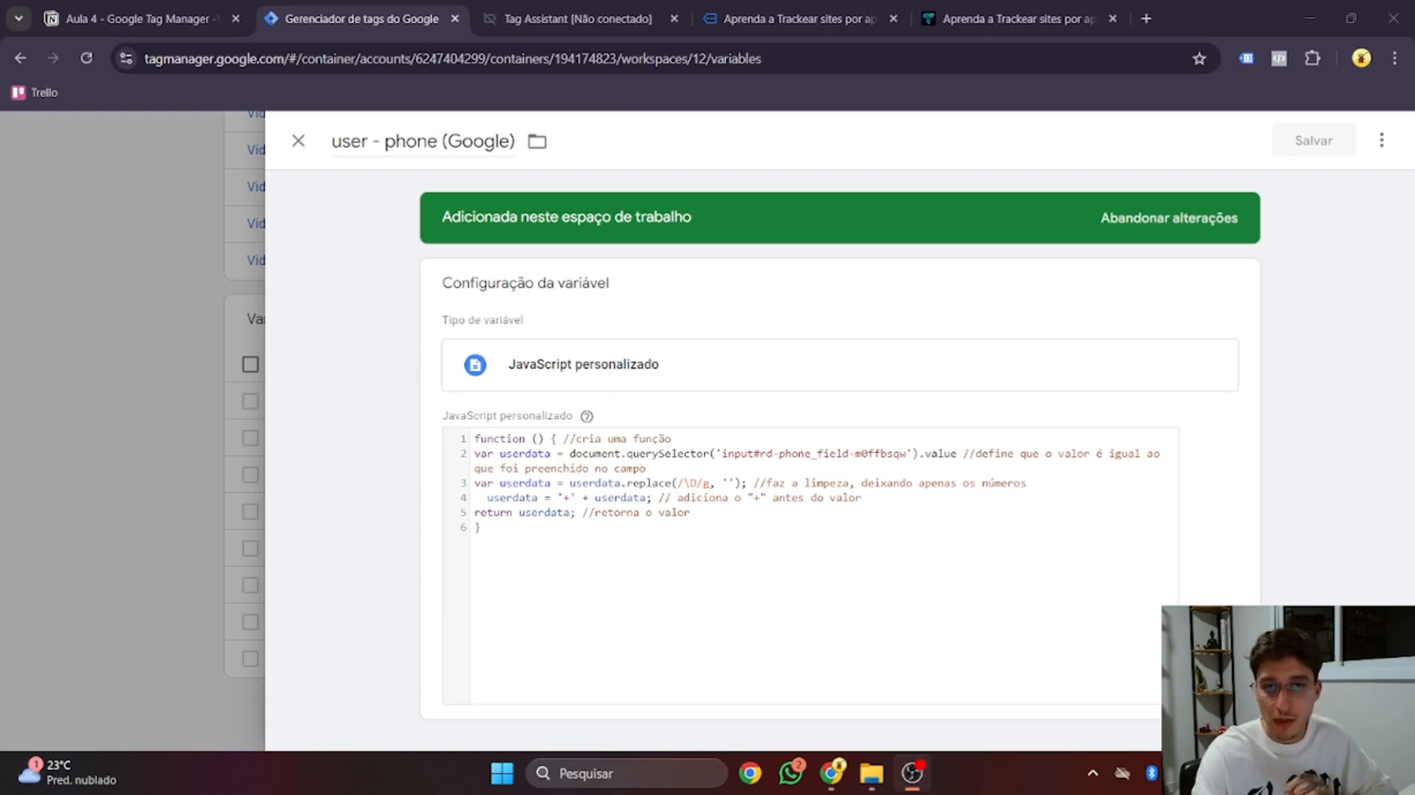
pyautogui.click(581, 499)
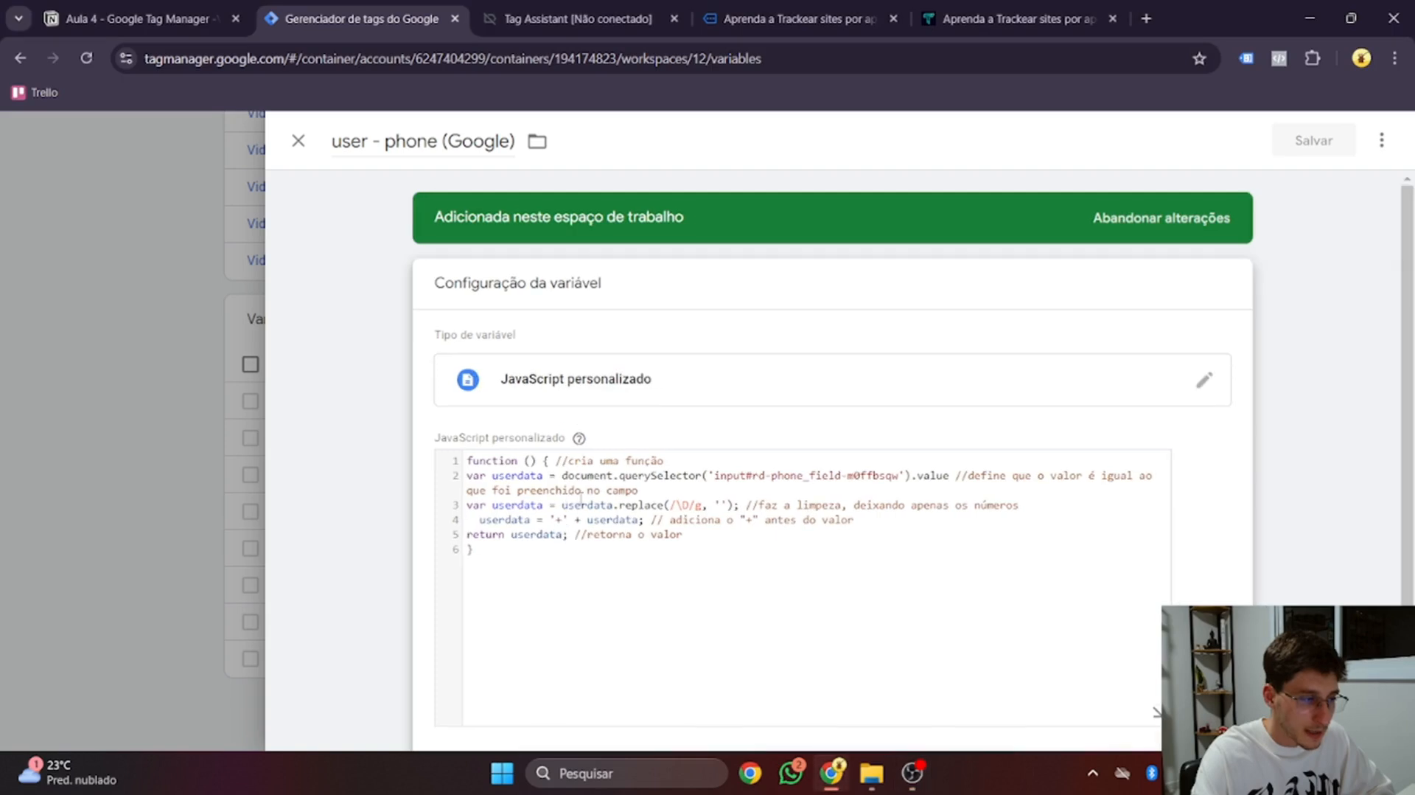
pyautogui.click(563, 522)
pyautogui.press('BackSpace')
pyautogui.write('55')
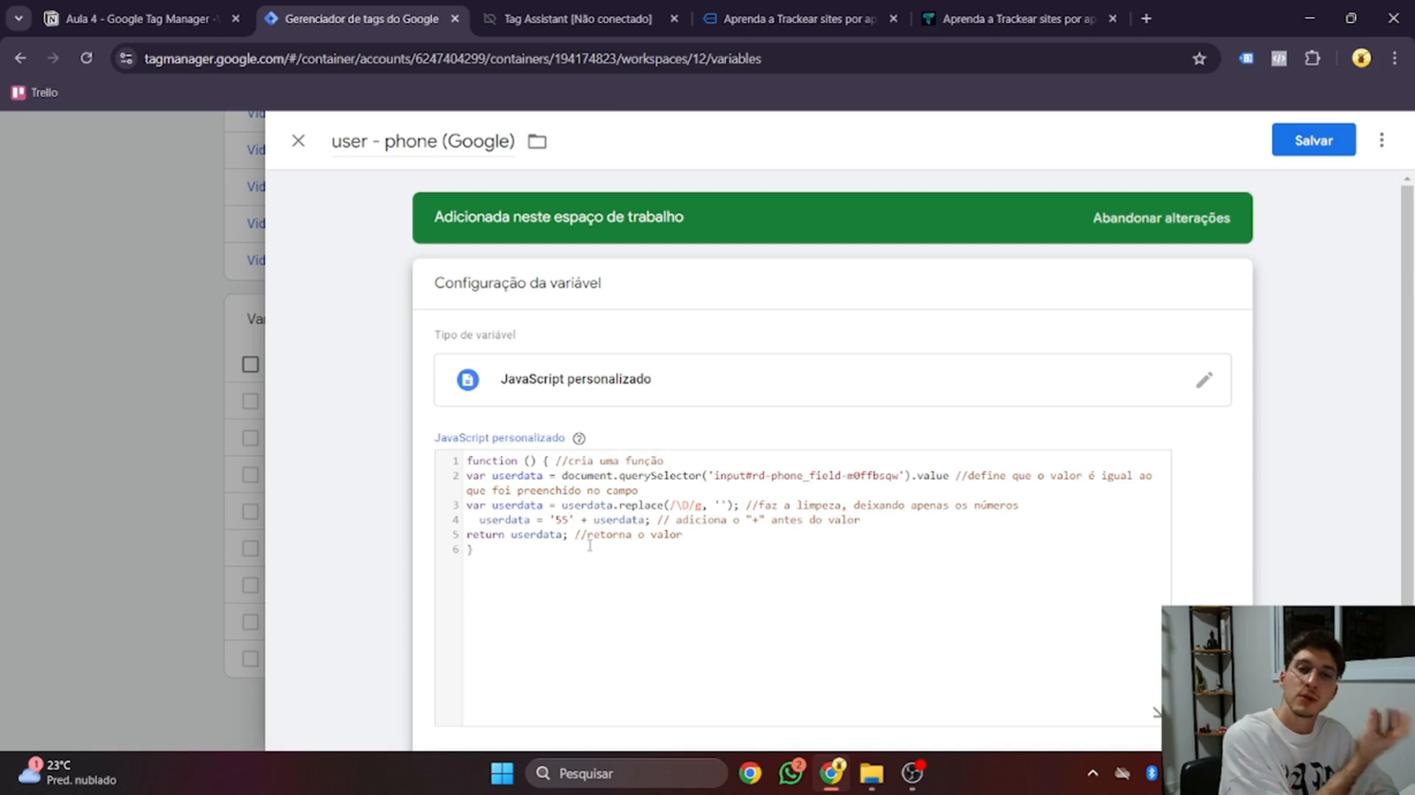
pyautogui.press('BackSpace')
pyautogui.press('BackSpace')
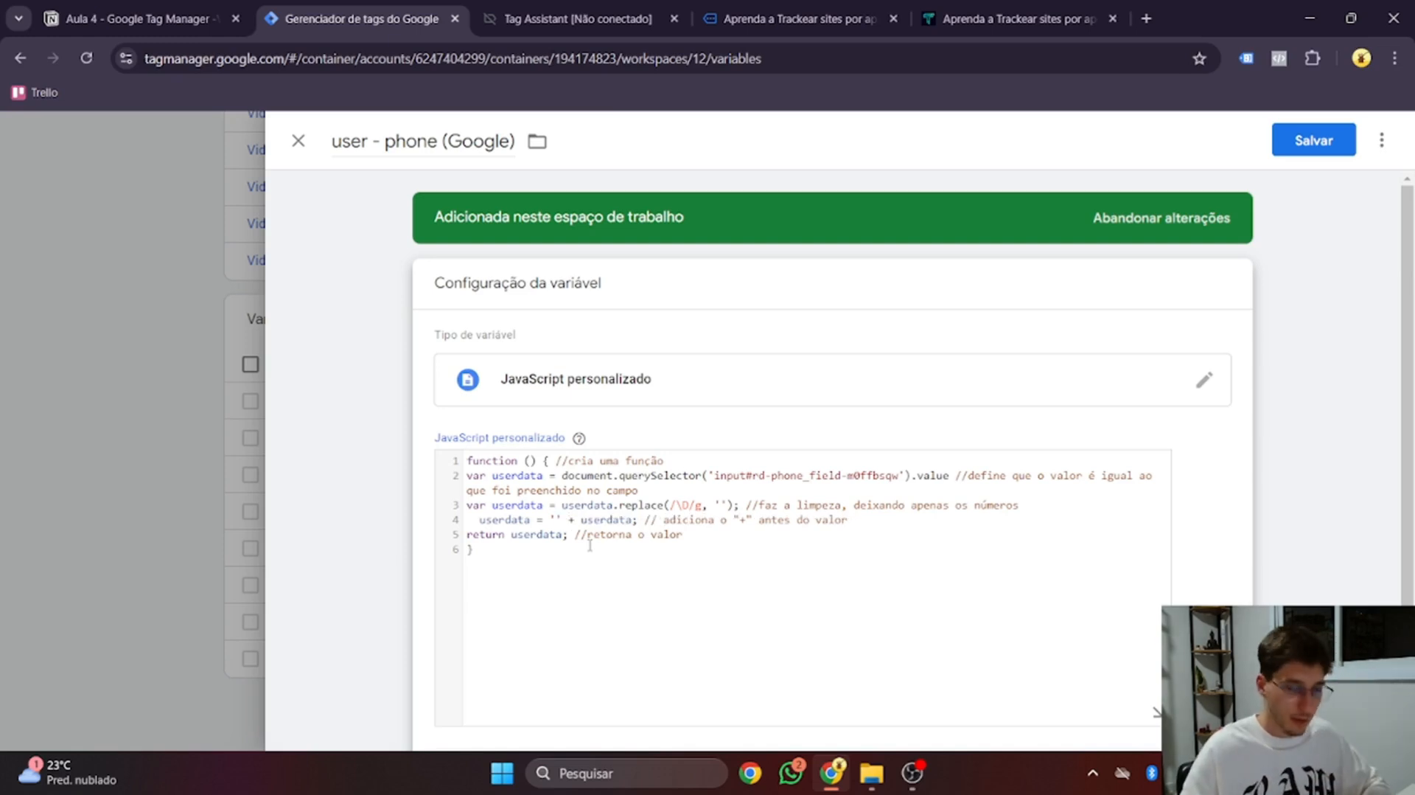
pyautogui.write('+')
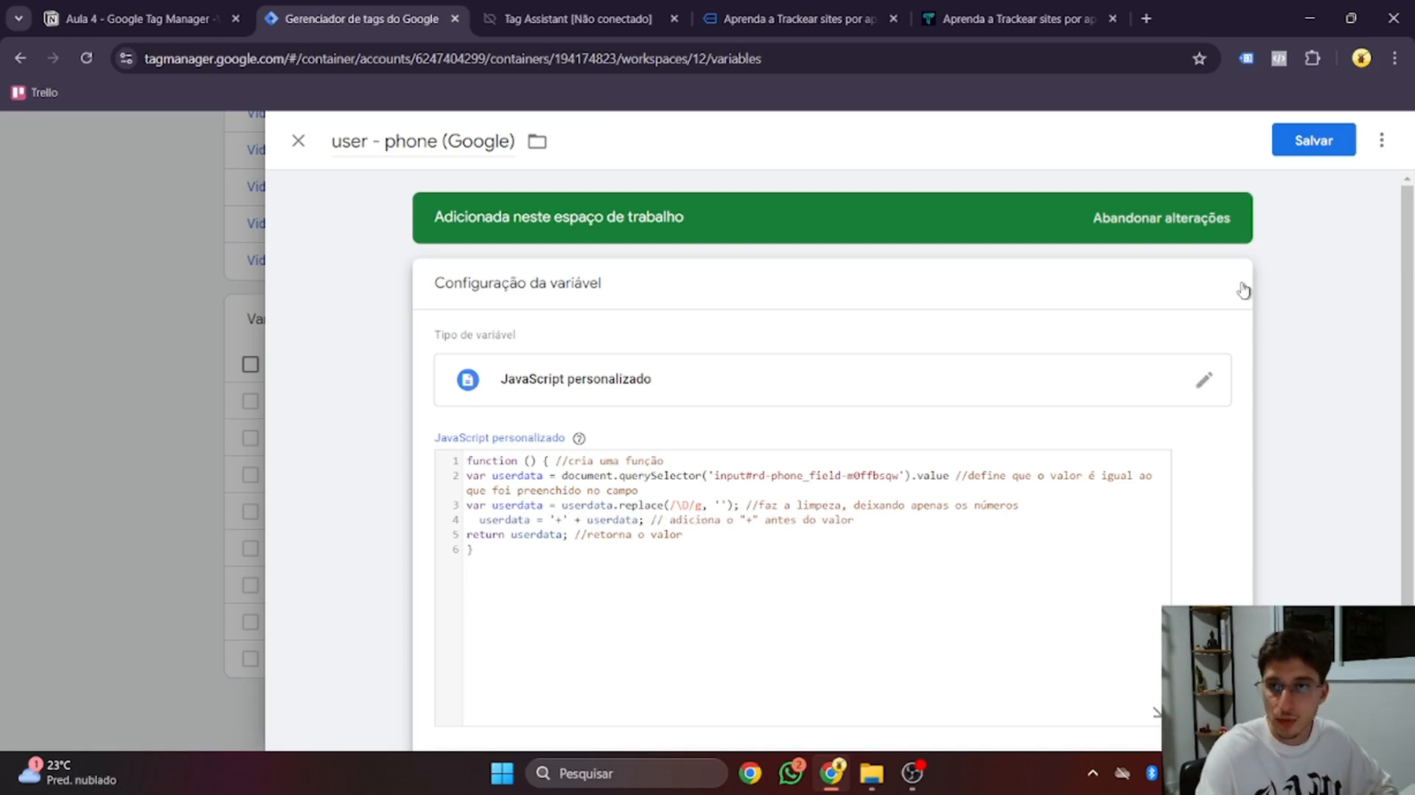
pyautogui.click(1312, 141)
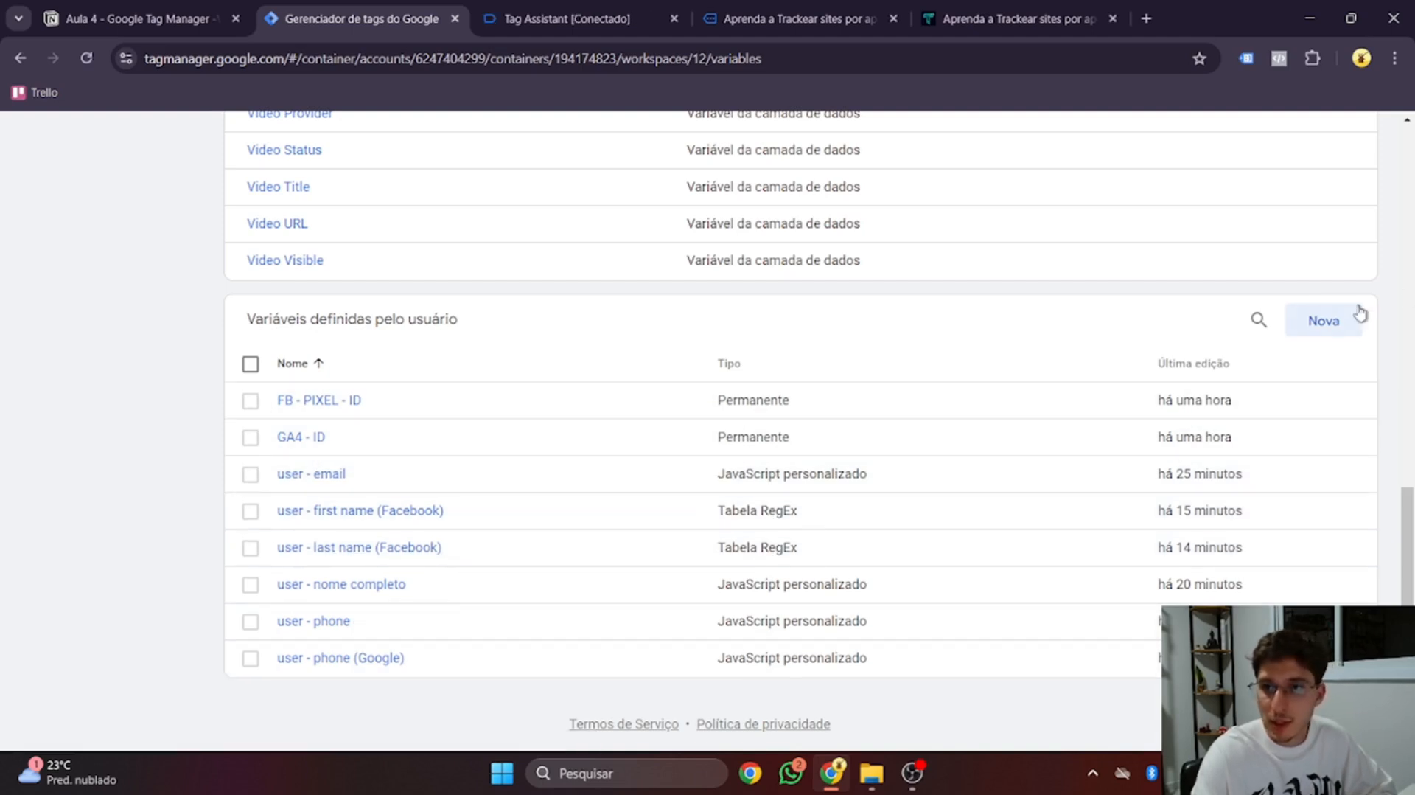
# Create a new Custom JavaScript variable and paste in the phone-cleaning function
pyautogui.click(1338, 322)
pyautogui.click(638, 335)
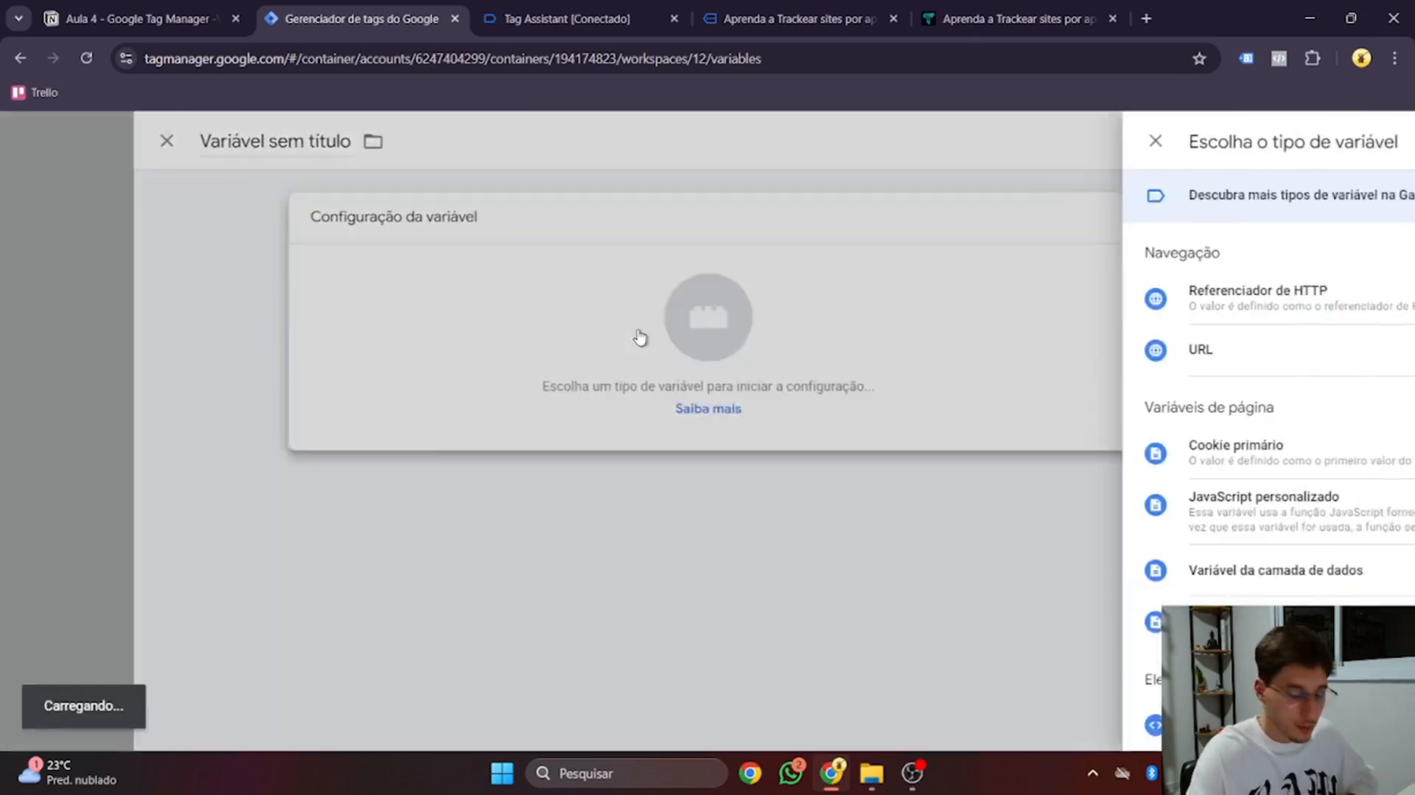
pyautogui.click(951, 505)
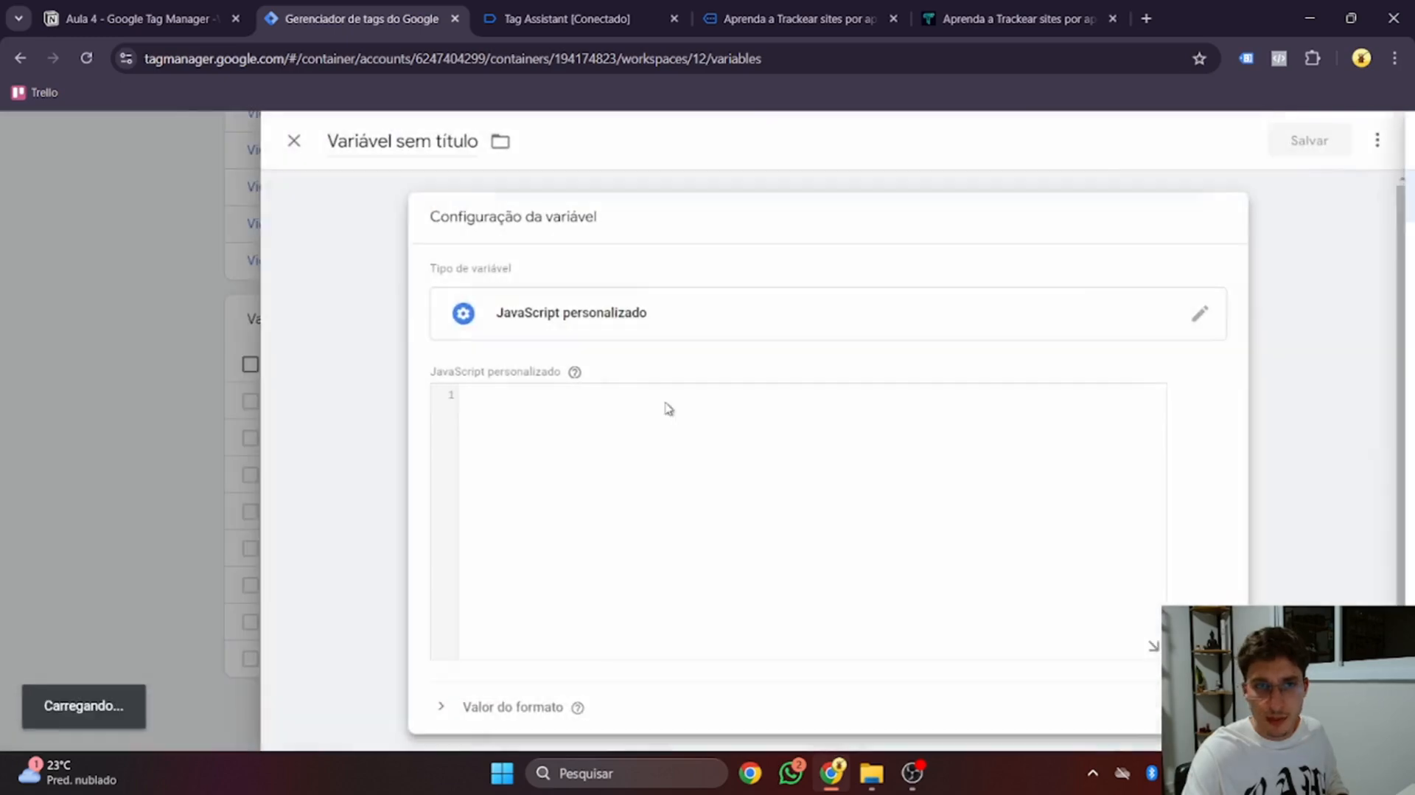
pyautogui.press('super+v')
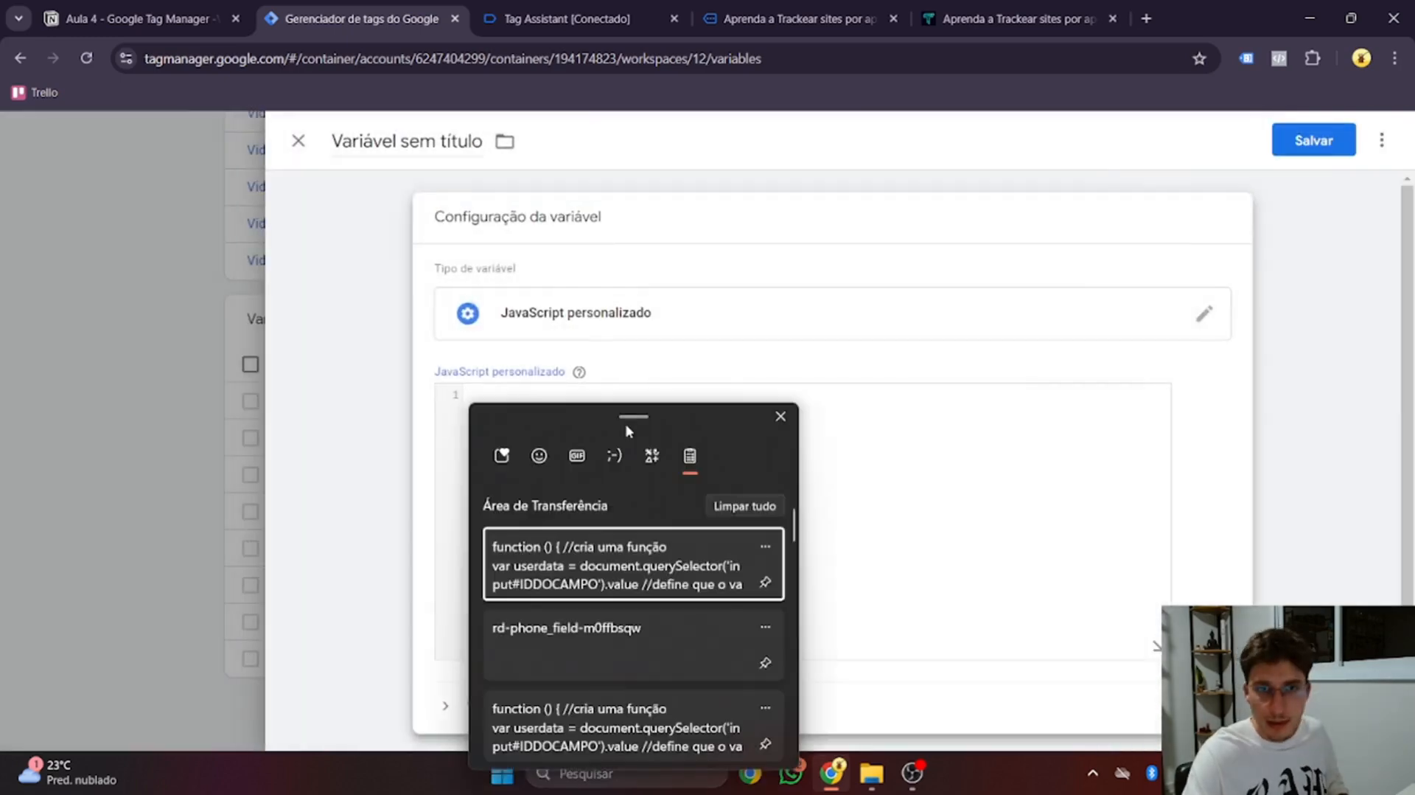
pyautogui.click(653, 564)
# Swap IDDOCAMPO for rd-phone_field-m0ffbsqw, name it 'user - phone (Facebook)', and save
pyautogui.moveTo(752, 409); pyautogui.dragTo(807, 411)
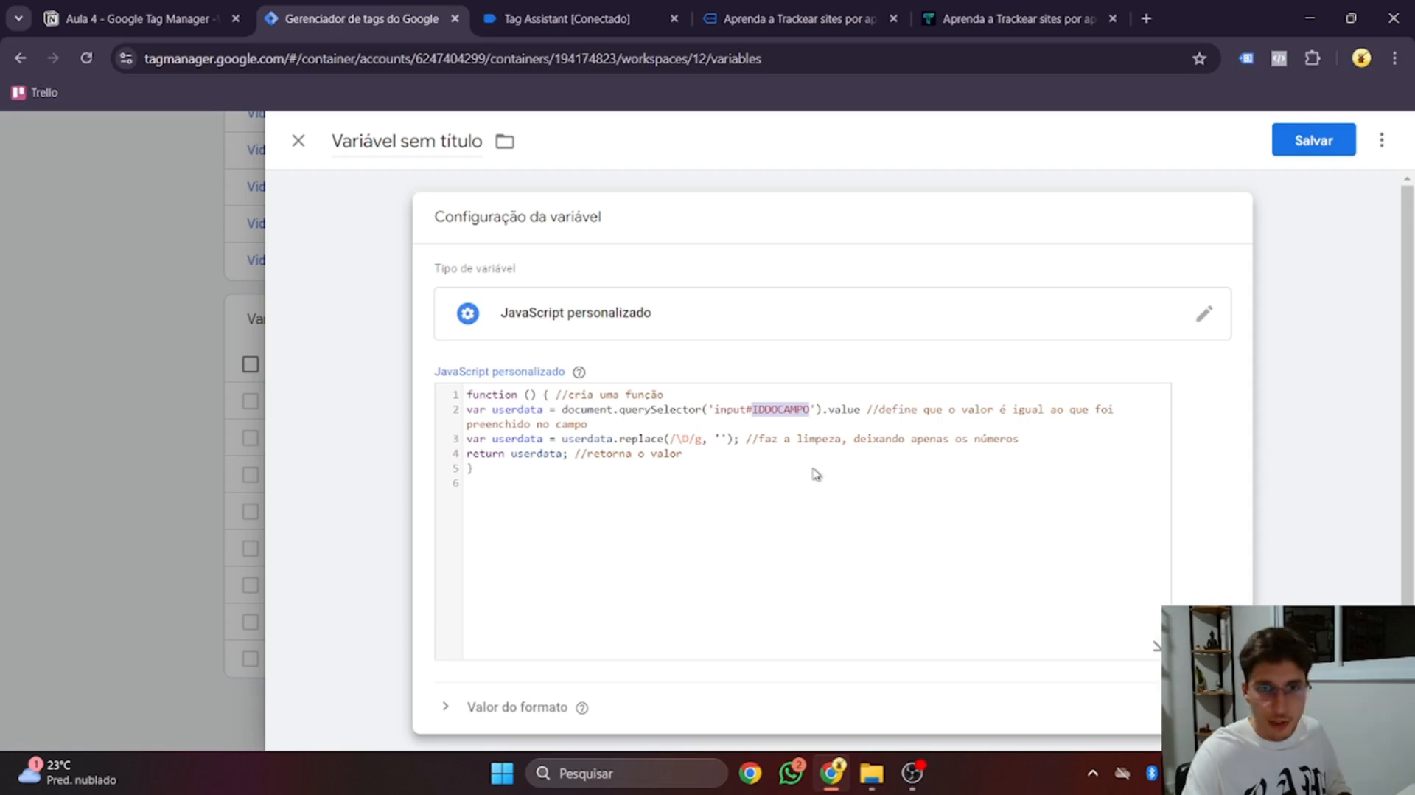
pyautogui.press('super+v')
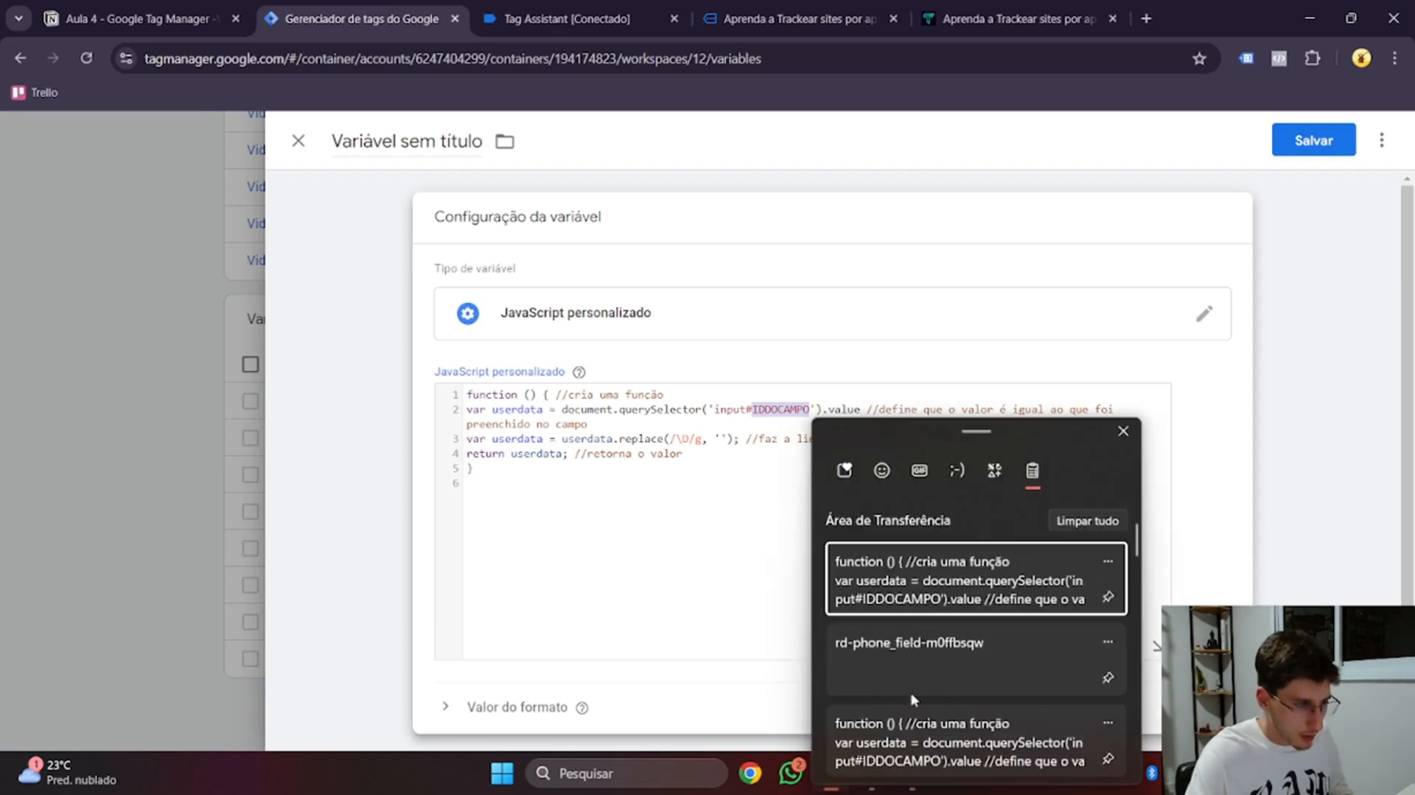
pyautogui.click(929, 660)
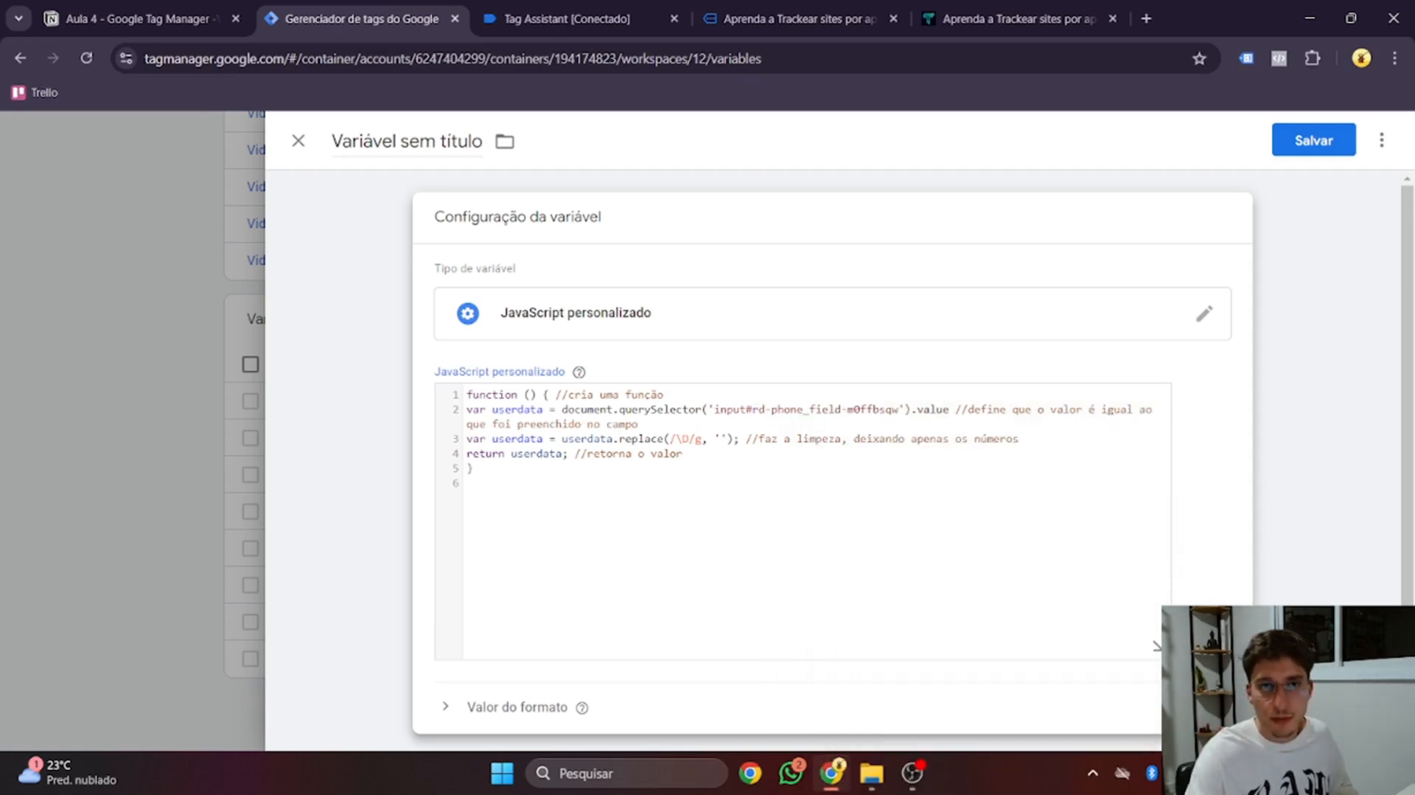
pyautogui.click(431, 141)
pyautogui.write('user')
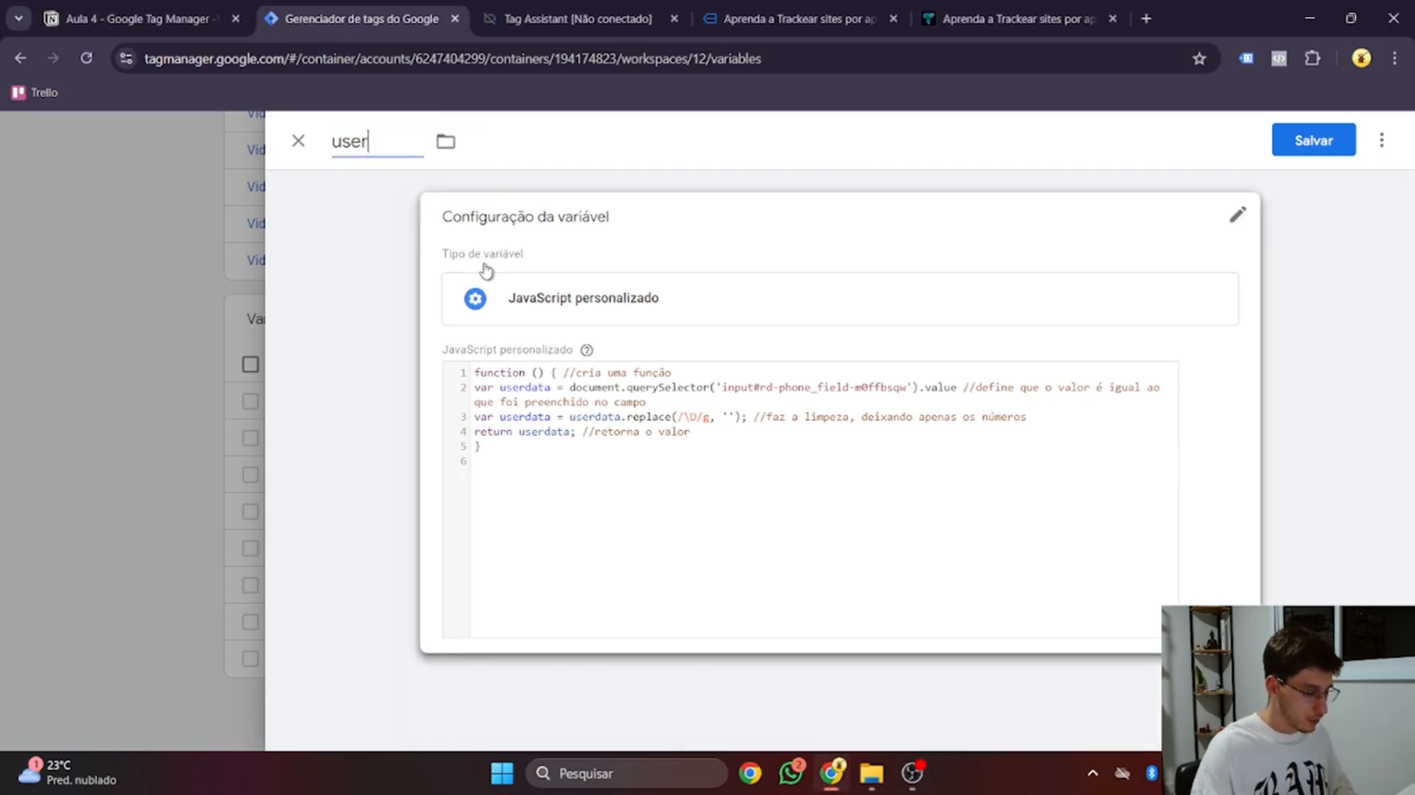
pyautogui.write(' - phone')
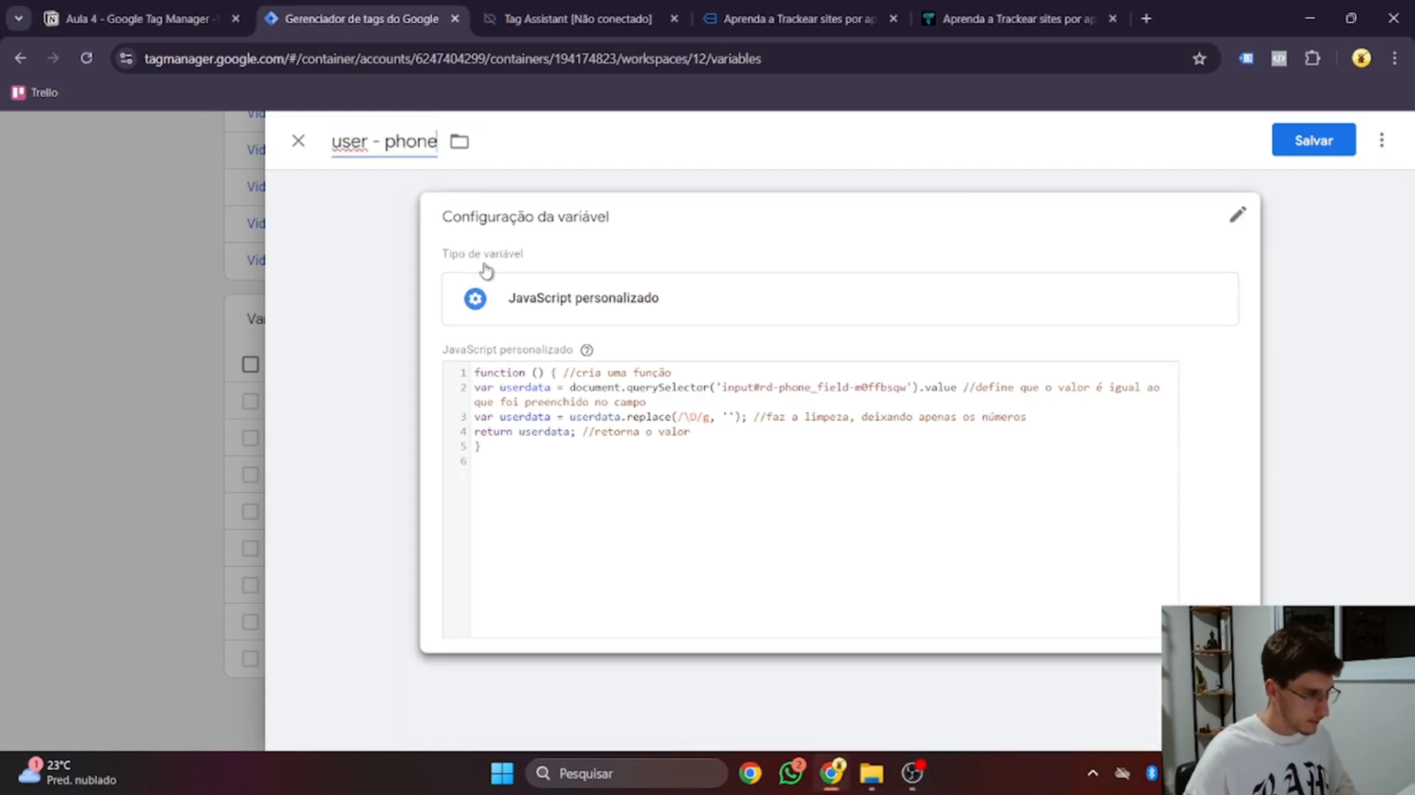
pyautogui.write(' (Facebook)')
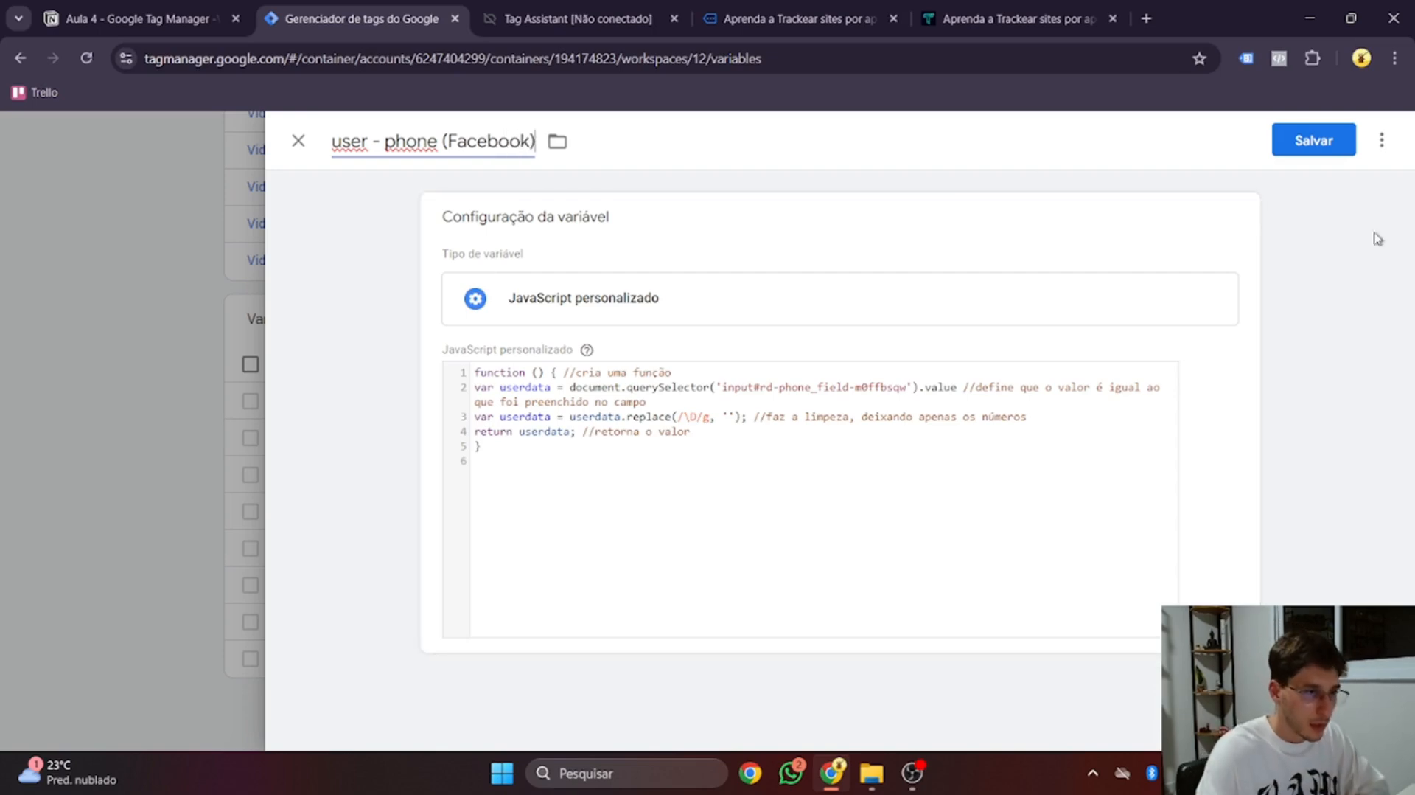
pyautogui.click(1306, 146)
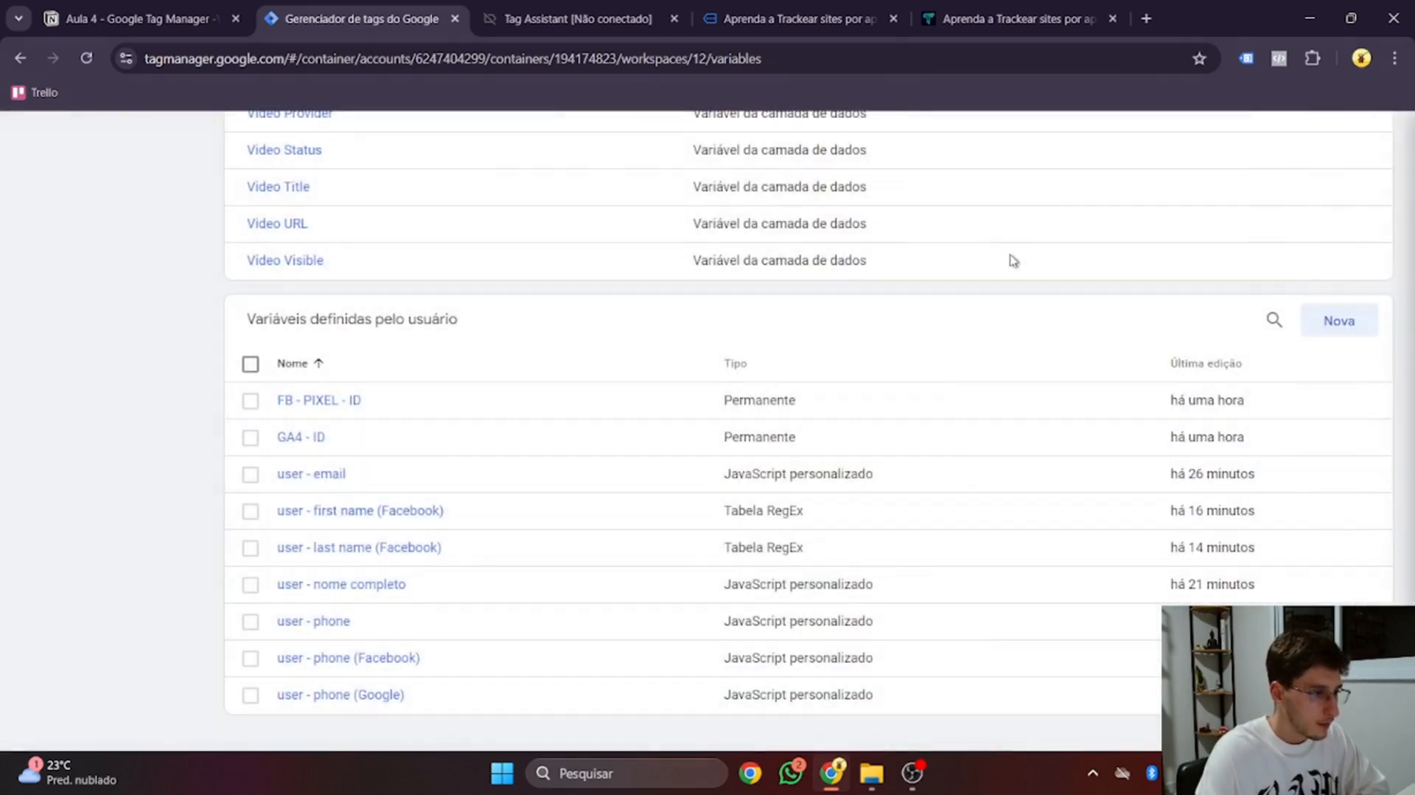
# Tick 'Criar uma Variável de phone Meta' and collapse the user - phone - Meta section
pyautogui.click(157, 9)
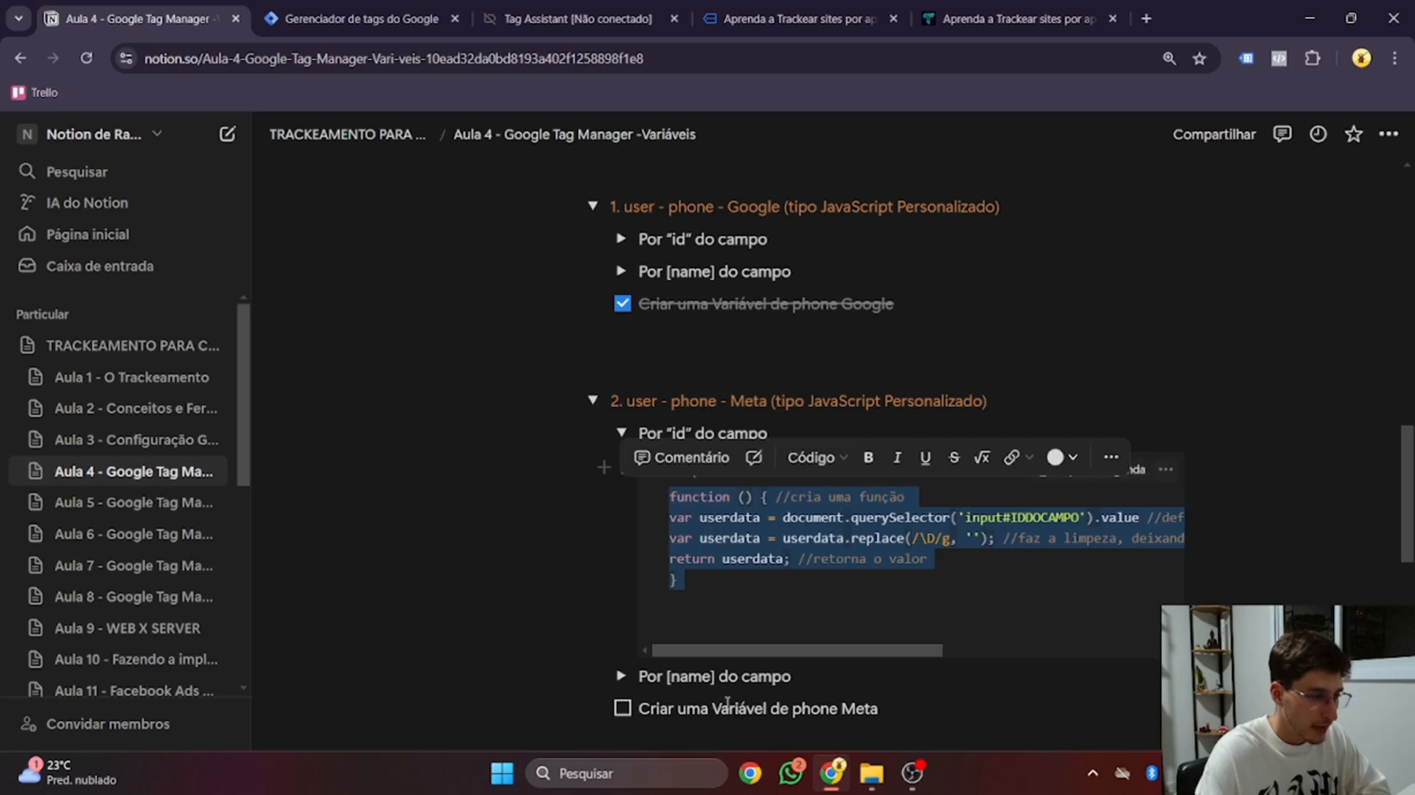
pyautogui.click(622, 708)
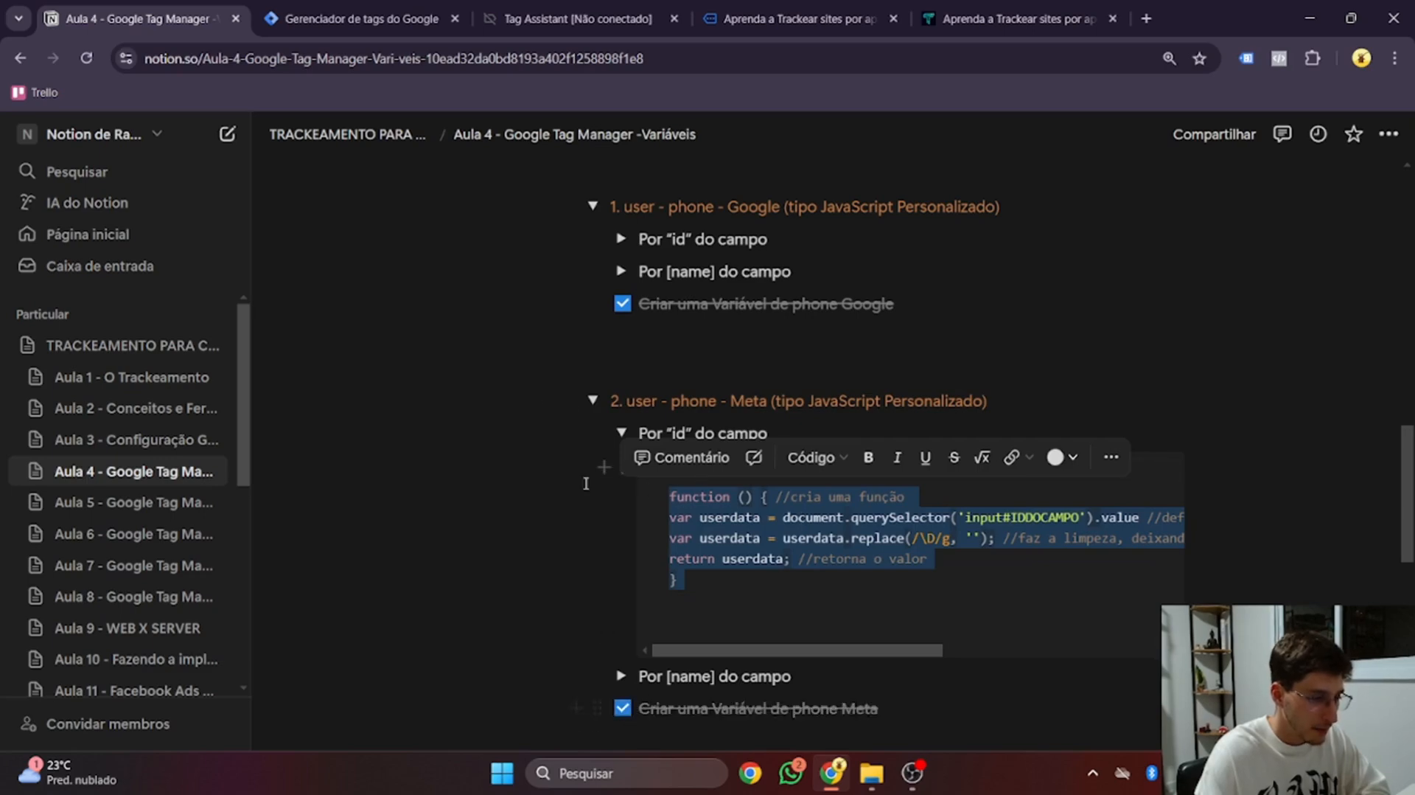
pyautogui.click(592, 400)
pyautogui.scroll(4, 593, 402)
pyautogui.scroll(3, 592, 402)
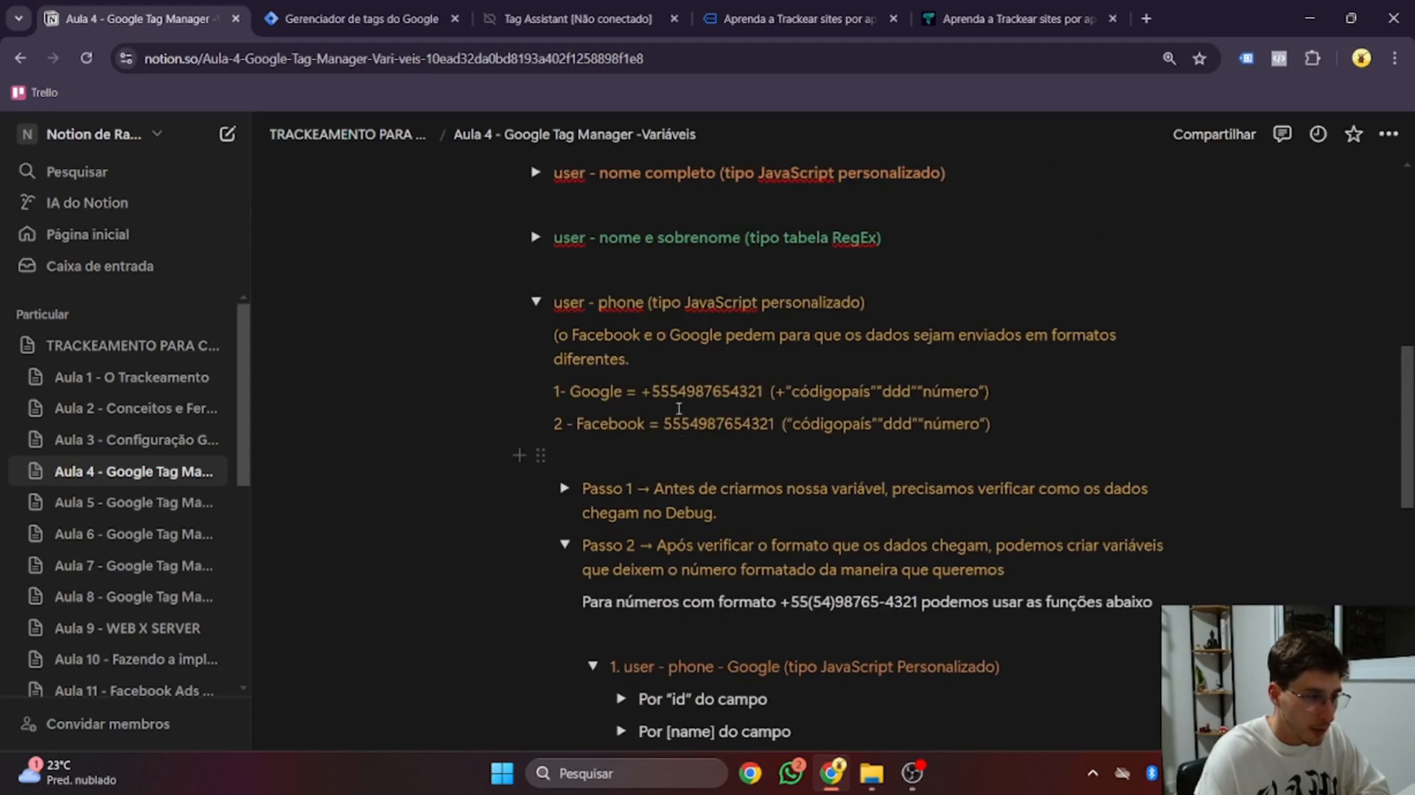
pyautogui.moveTo(641, 391); pyautogui.dragTo(763, 391)
pyautogui.click(666, 423)
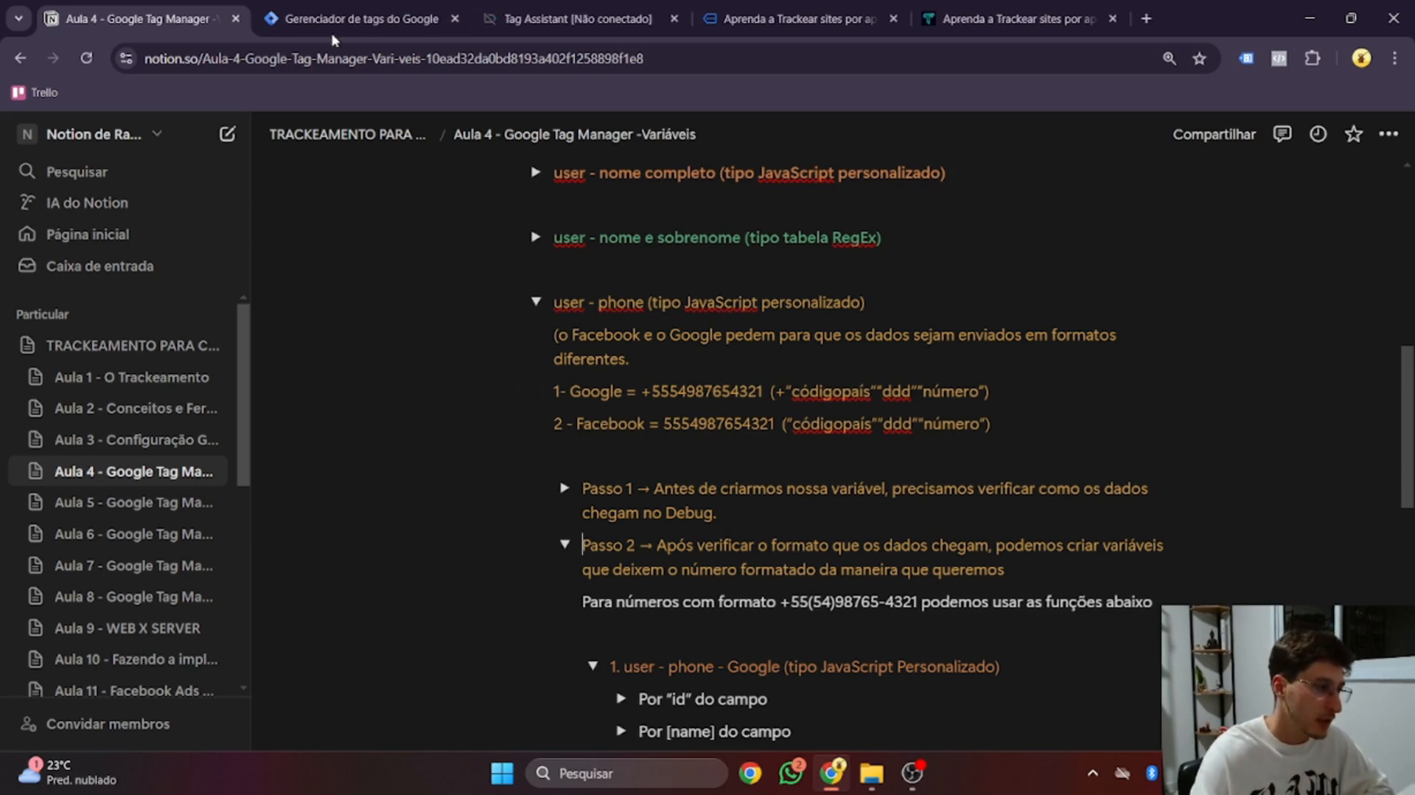
# Launch GTM preview mode and bring up the trackeamento.online lead form
pyautogui.click(341, 16)
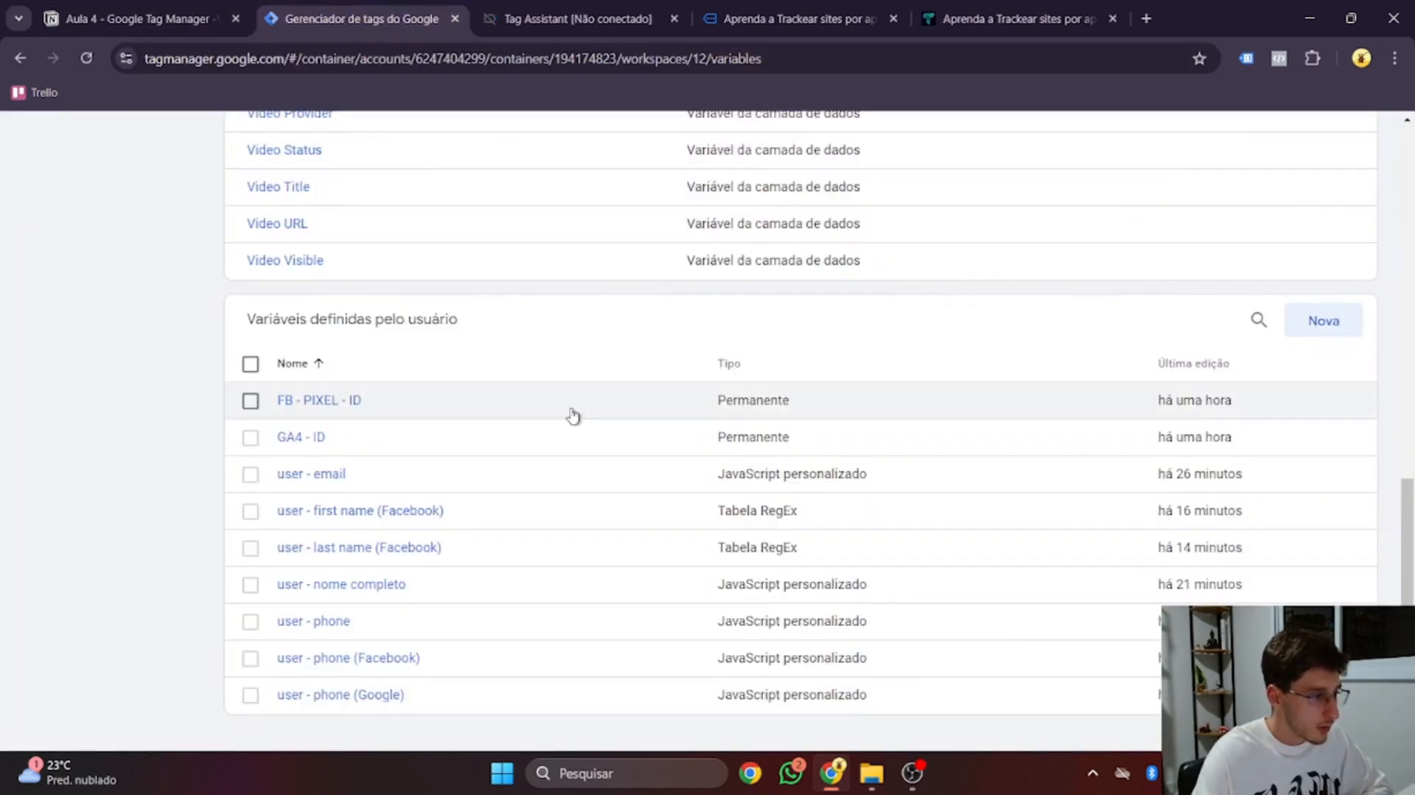
pyautogui.scroll(-1, 665, 412)
pyautogui.scroll(10, 668, 415)
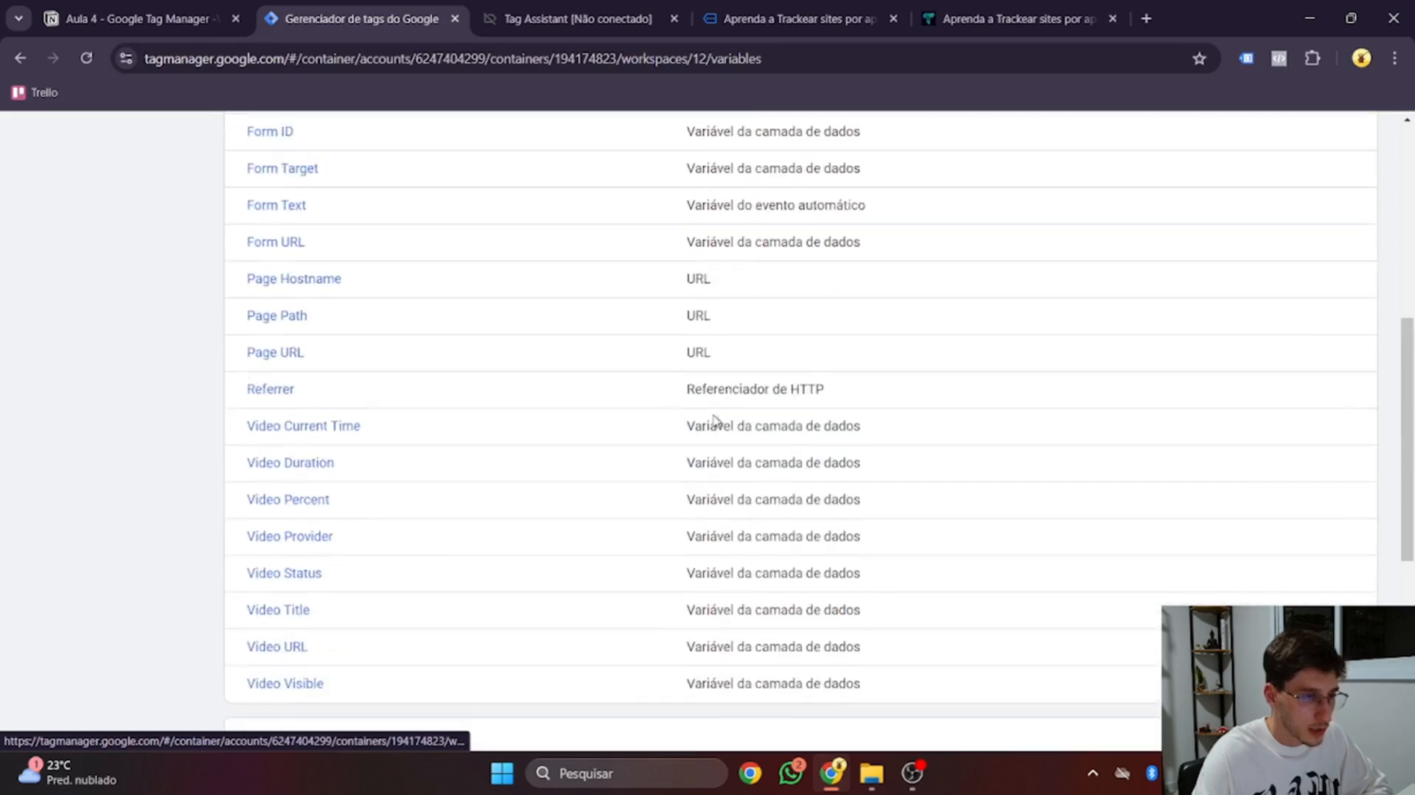
pyautogui.click(1239, 195)
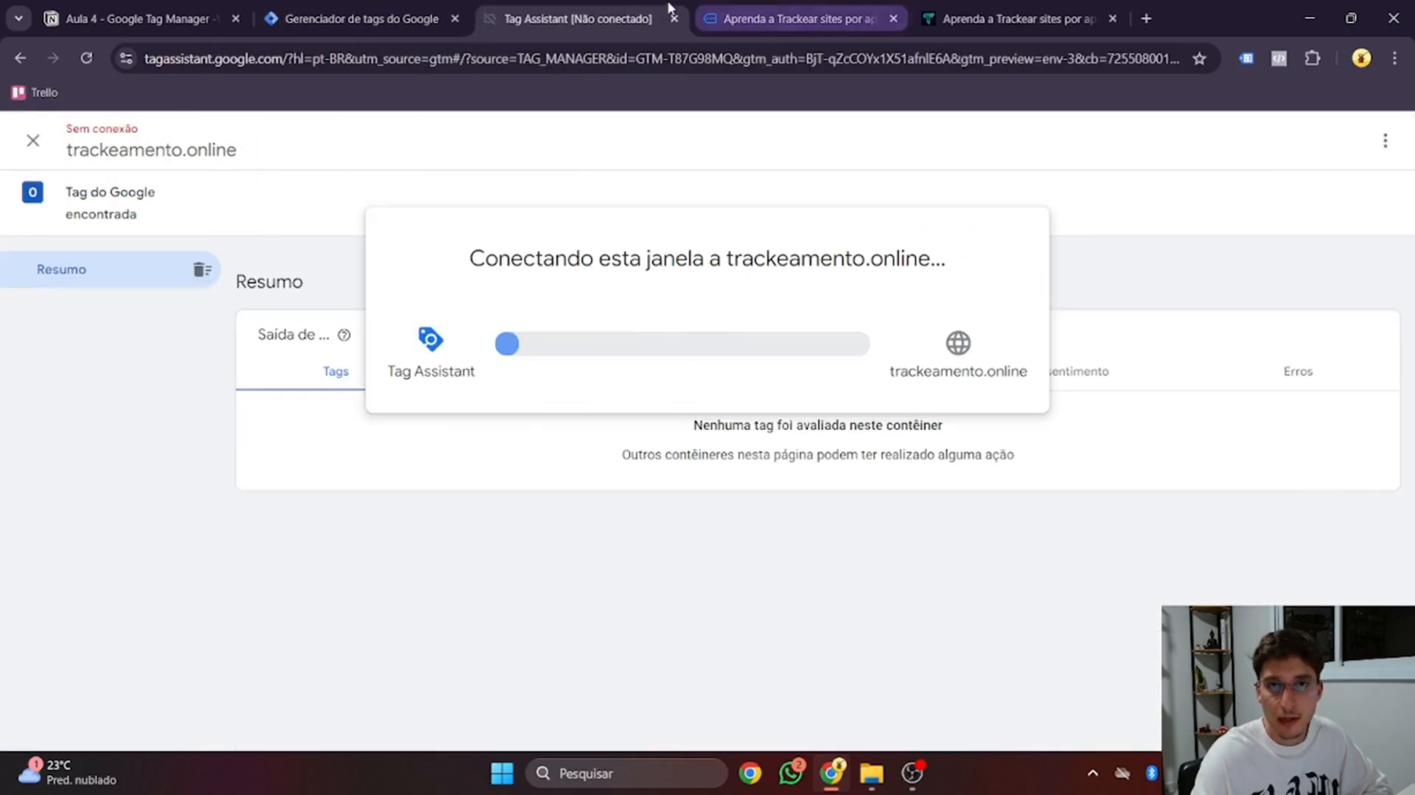
pyautogui.click(956, 28)
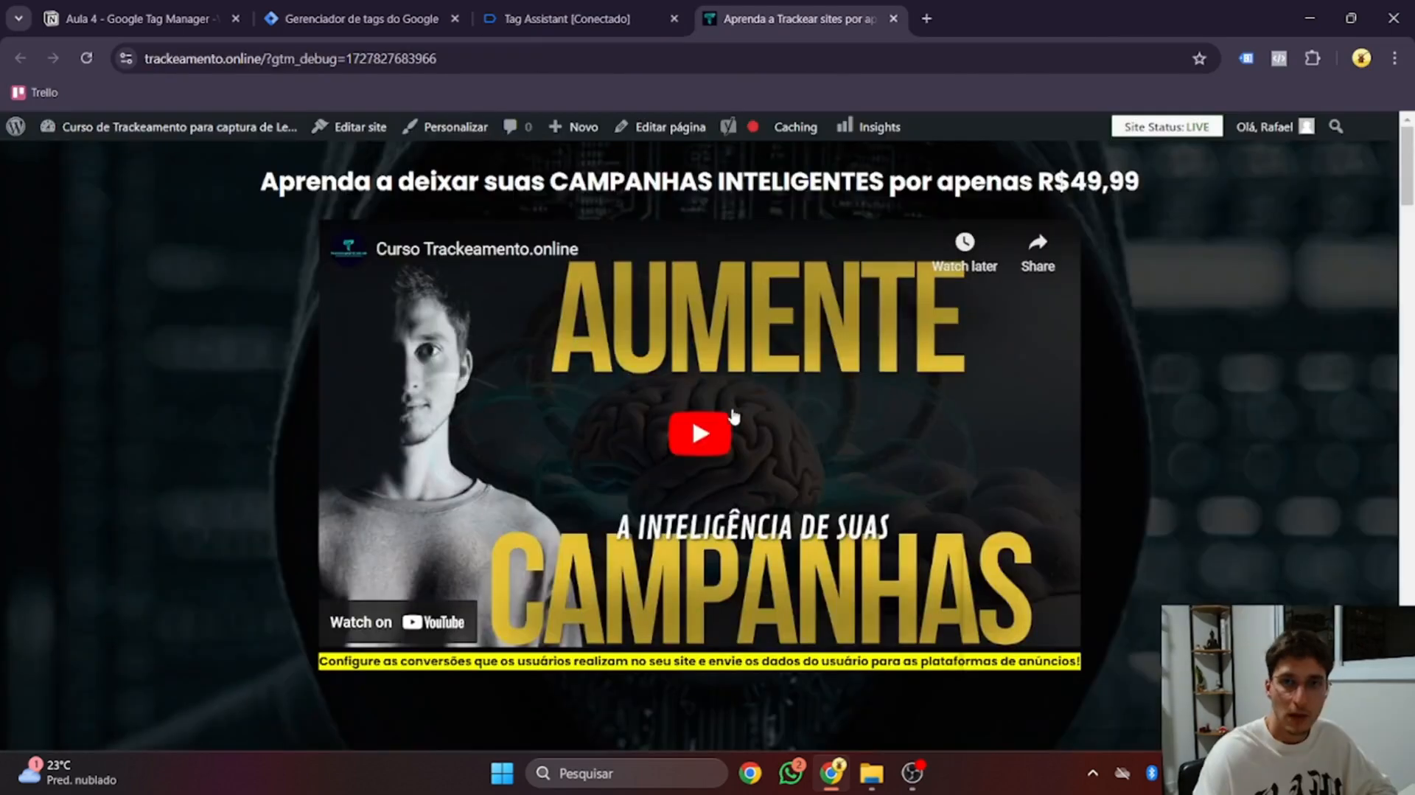
pyautogui.scroll(-15, 733, 404)
pyautogui.scroll(-15, 741, 409)
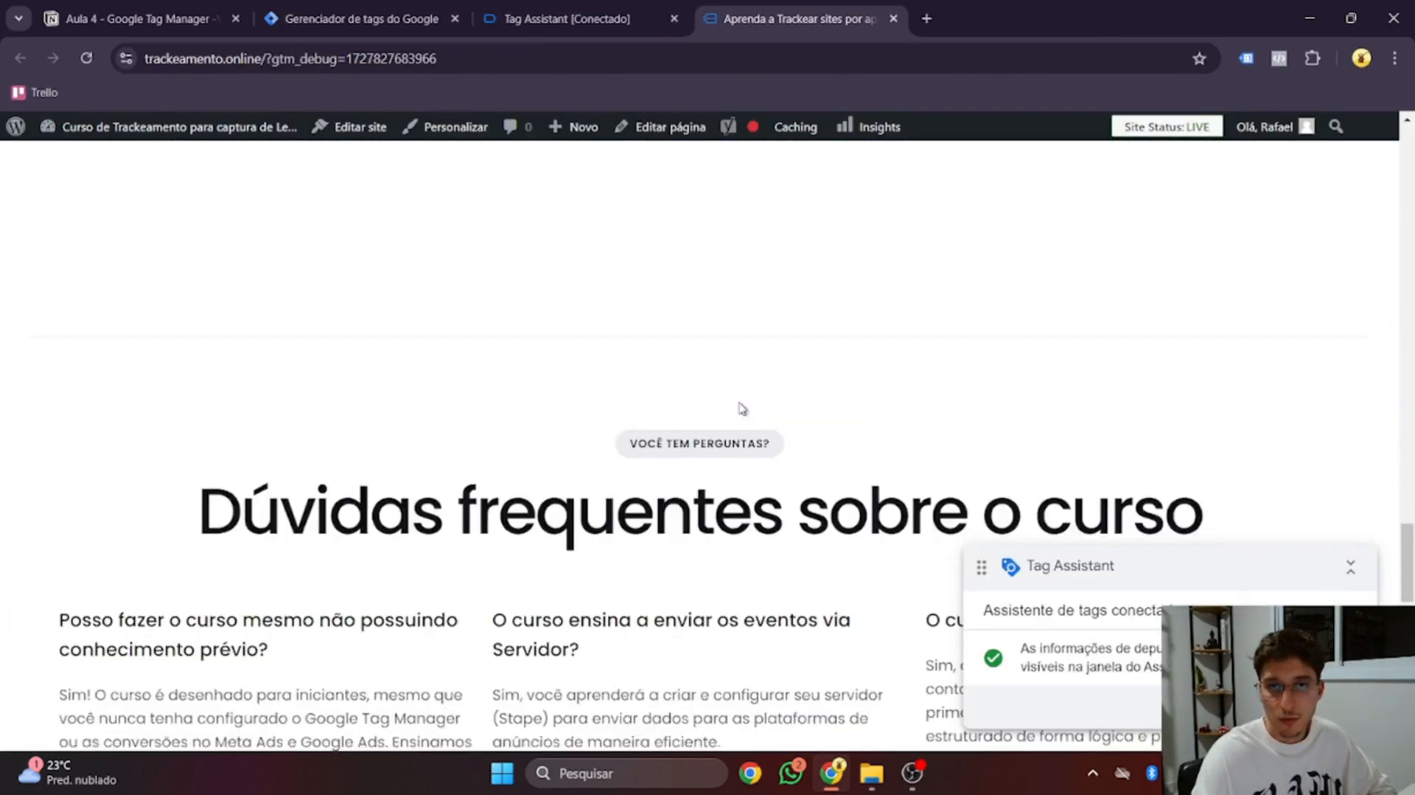
pyautogui.scroll(3, 456, 389)
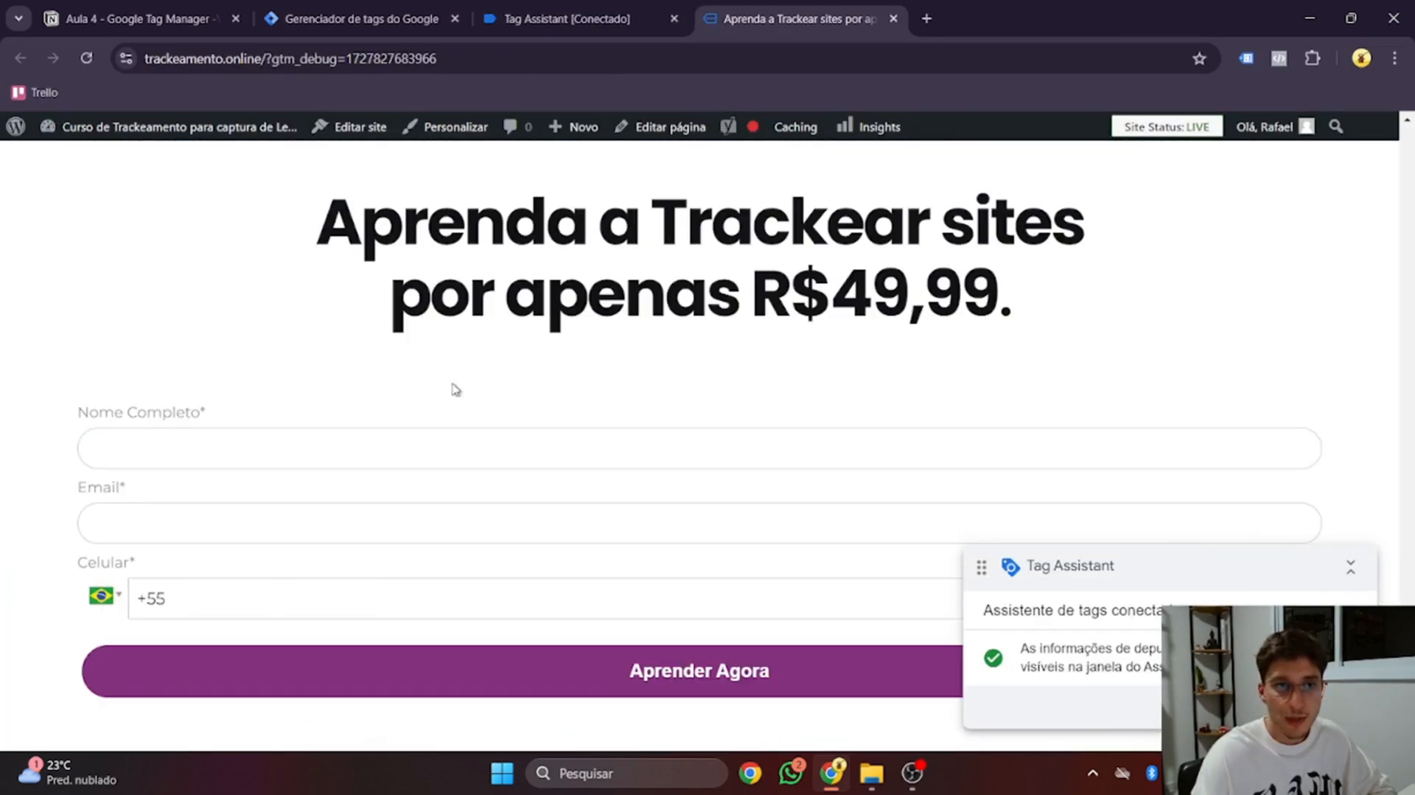
# Fill the form with a full name, an email and a test mobile number after +55
pyautogui.click(305, 448)
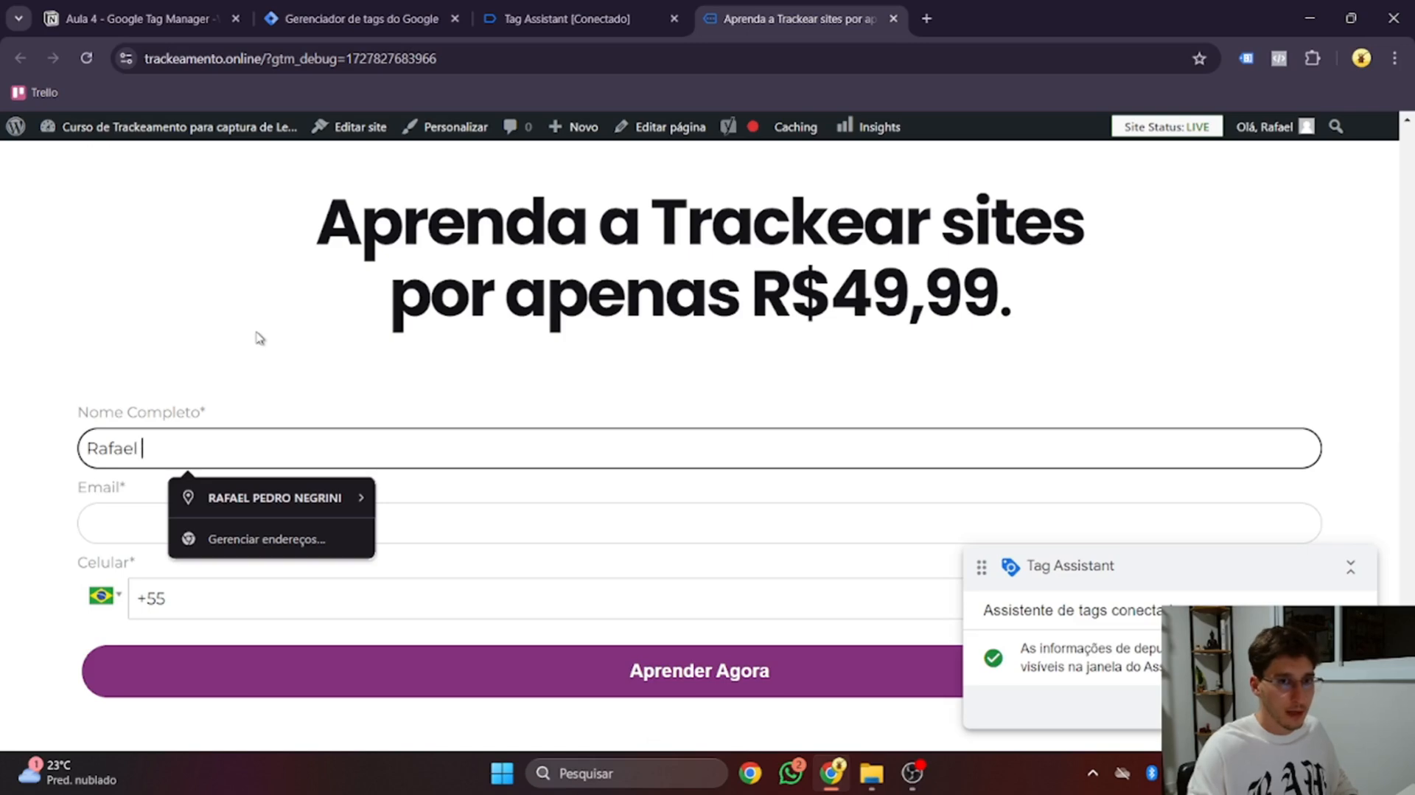
pyautogui.press('Tab')
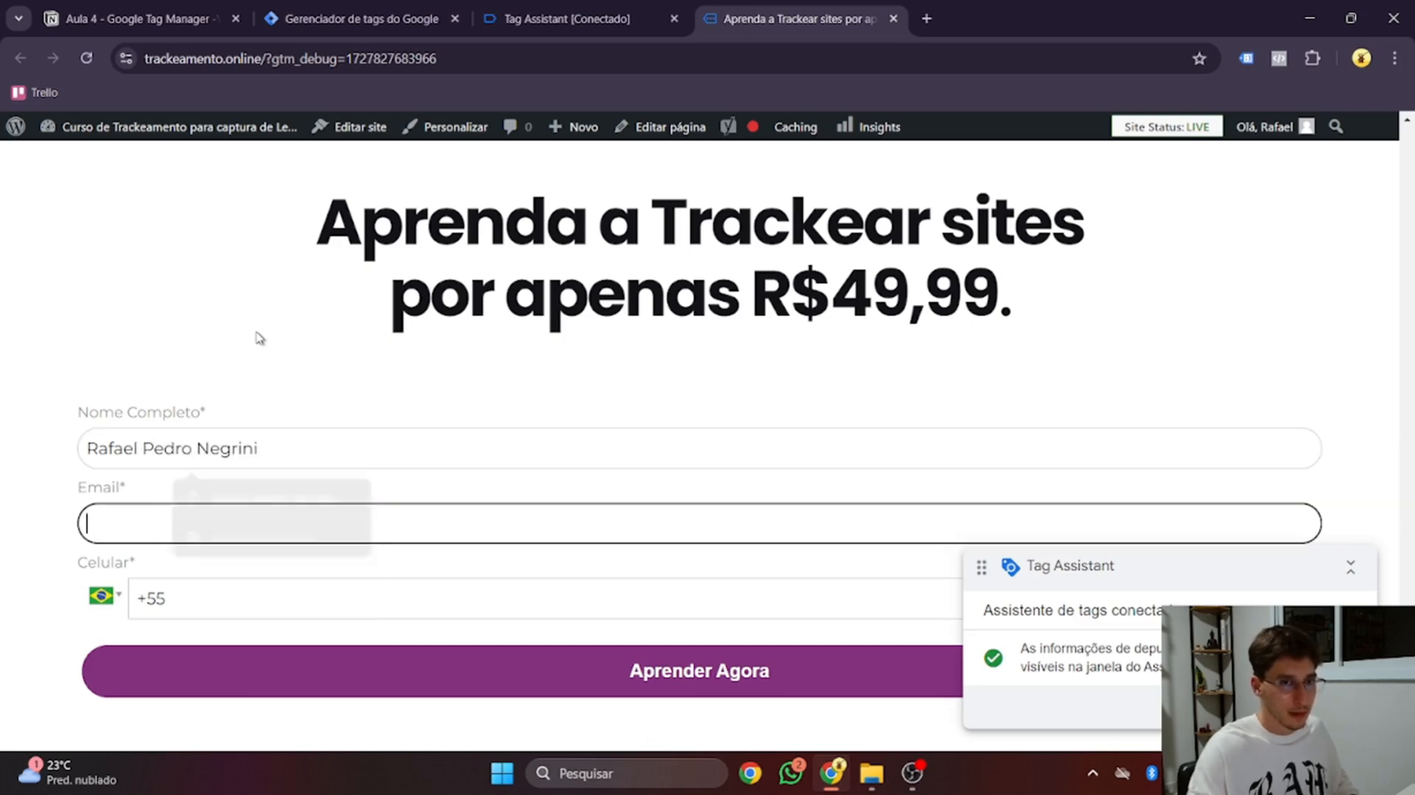
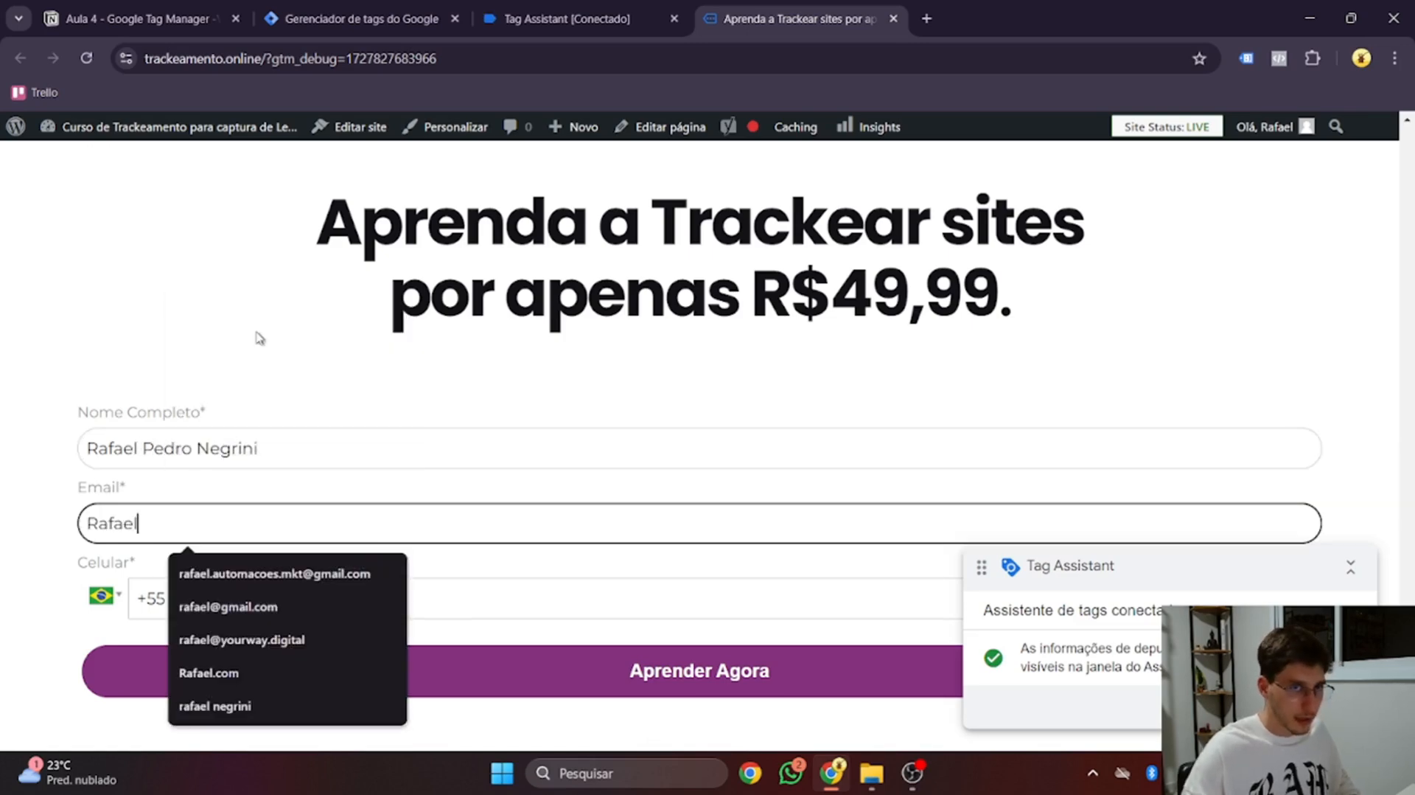
pyautogui.press('Tab')
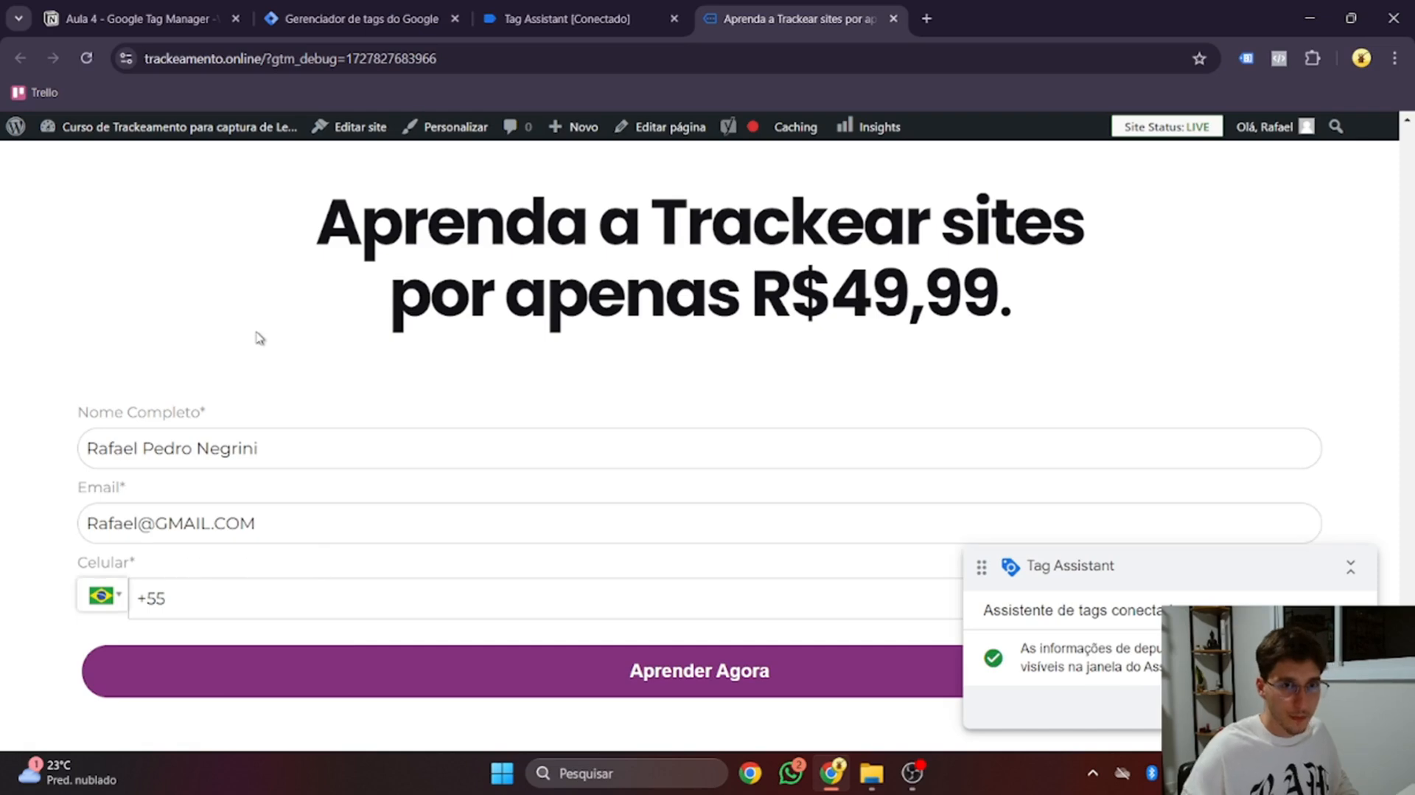
pyautogui.press('Tab')
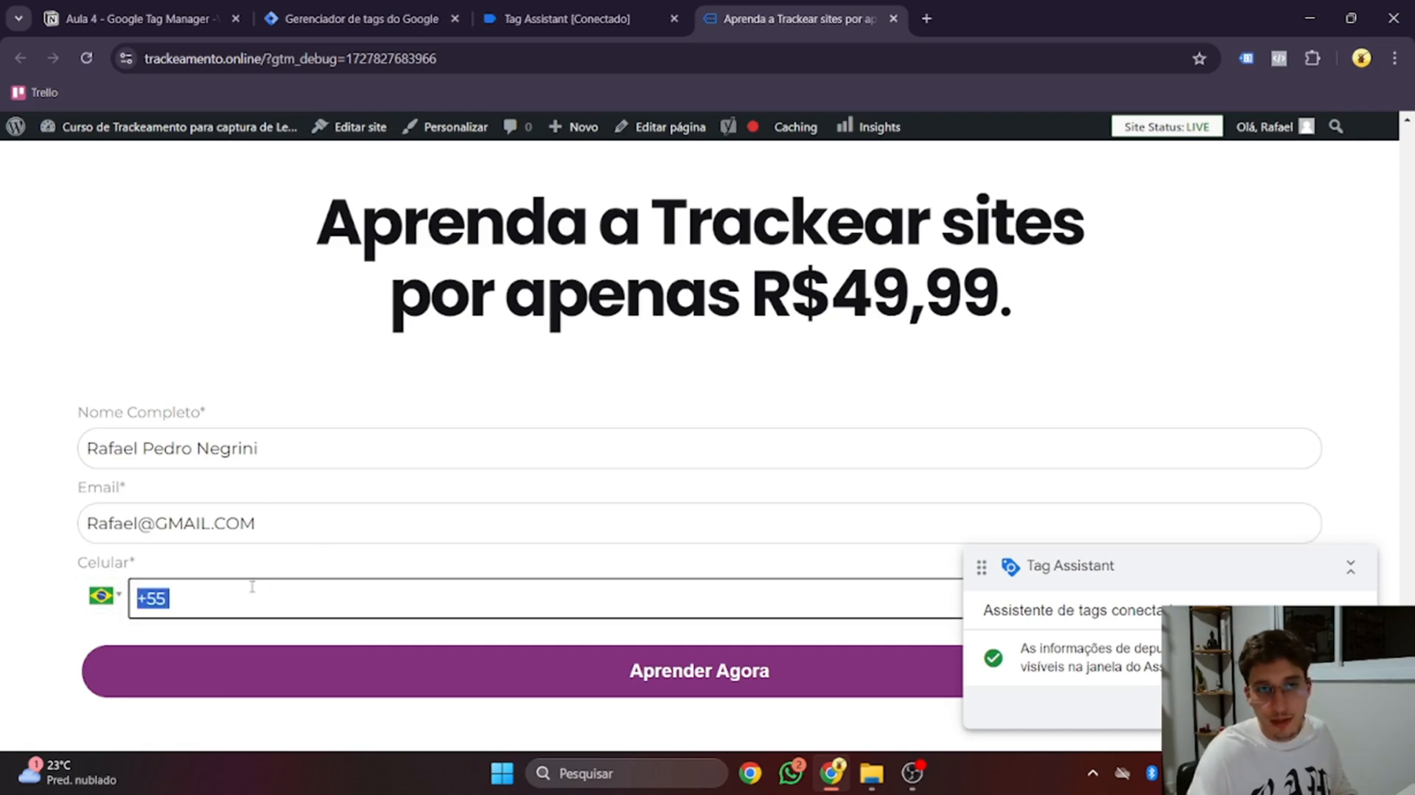
pyautogui.click(249, 591)
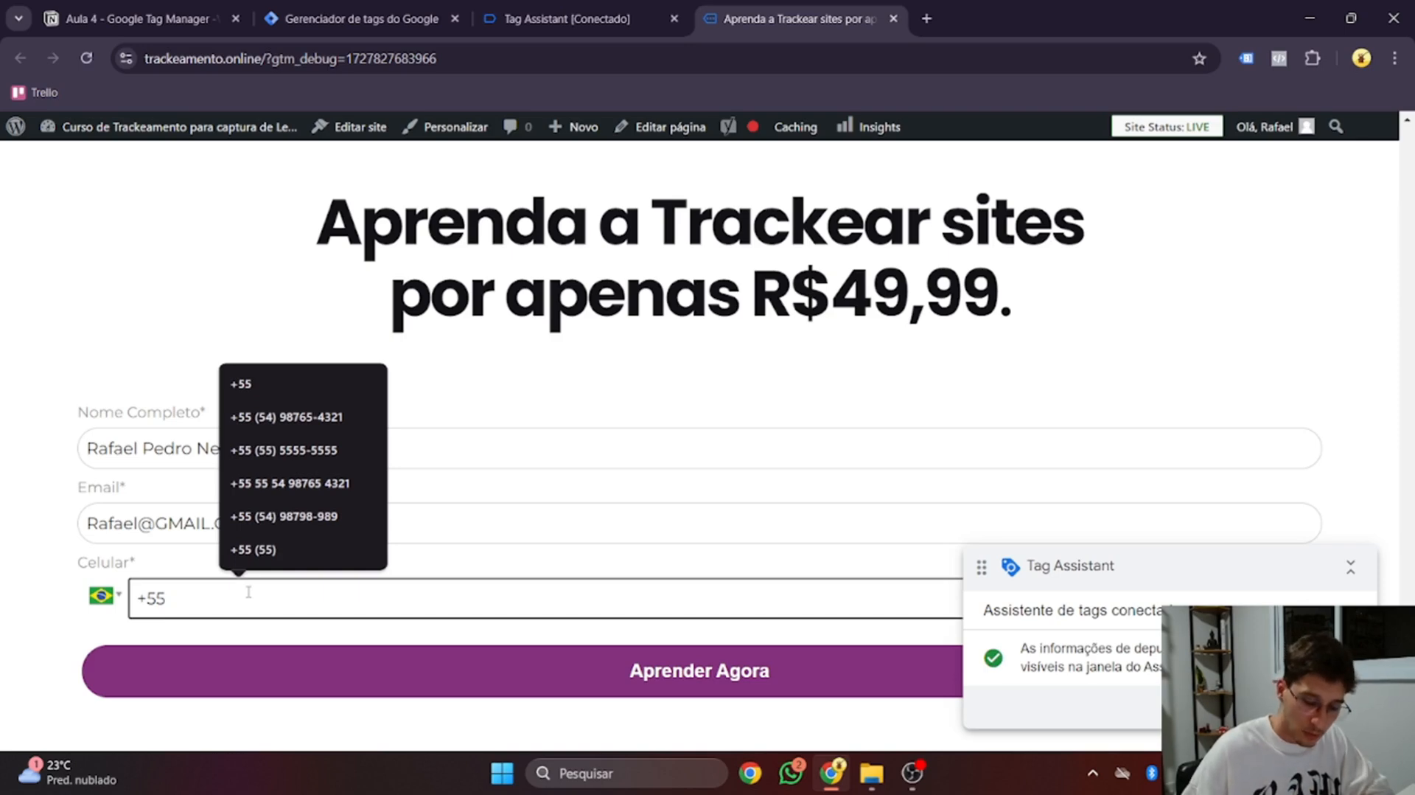
pyautogui.write('54) 98765-4321')
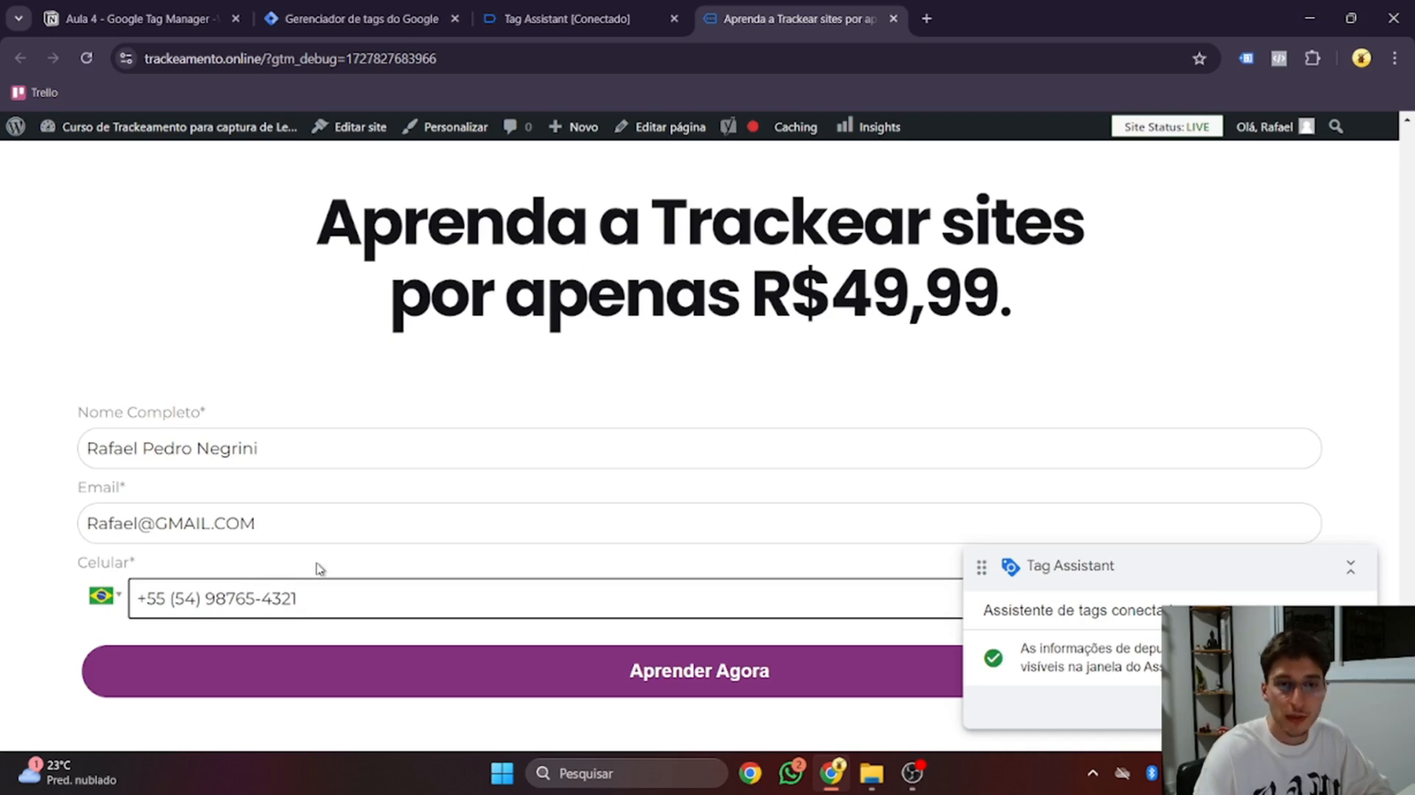
pyautogui.click(563, 19)
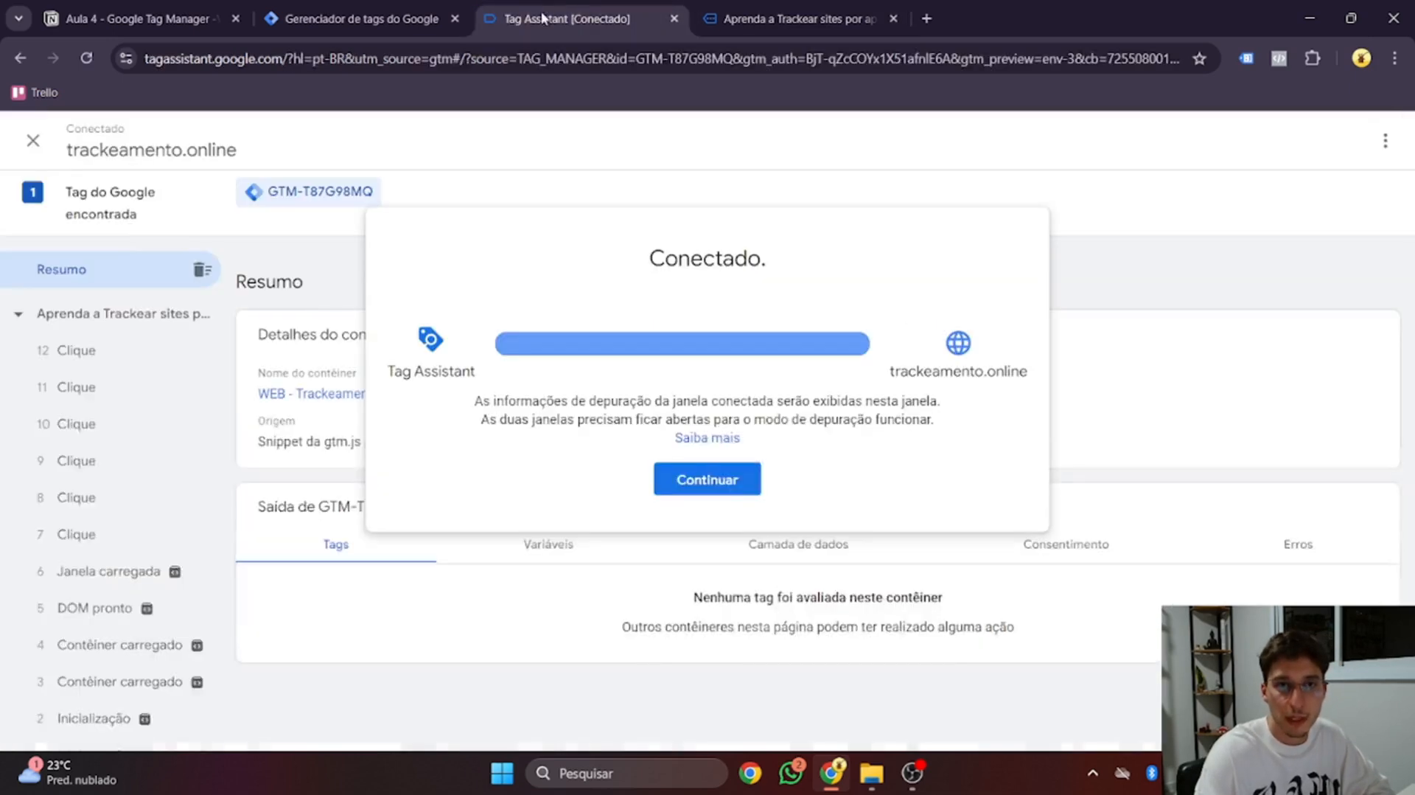
# Continue into the debug session and open the Variables of the latest Clique event
pyautogui.click(702, 480)
pyautogui.click(149, 357)
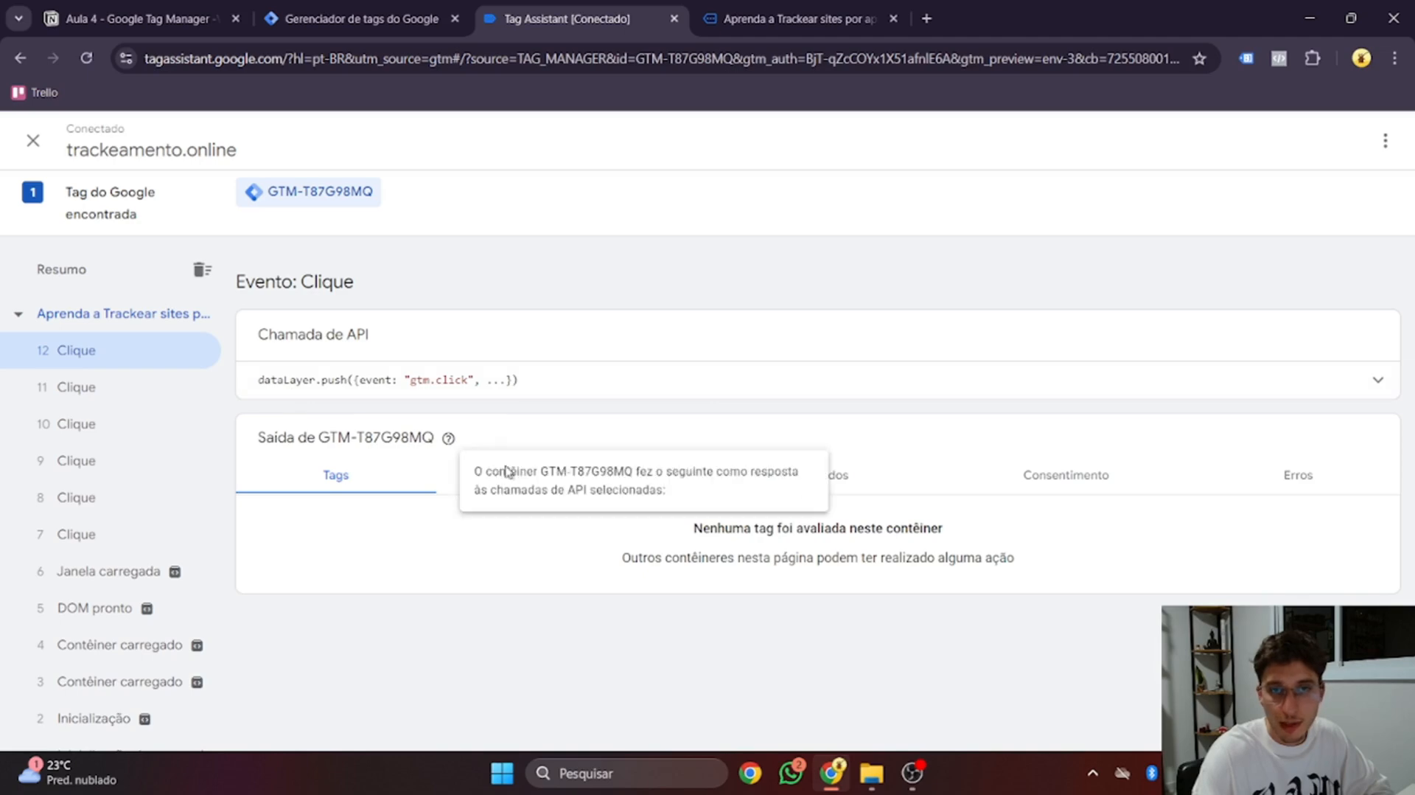
pyautogui.click(555, 477)
pyautogui.scroll(-8, 563, 499)
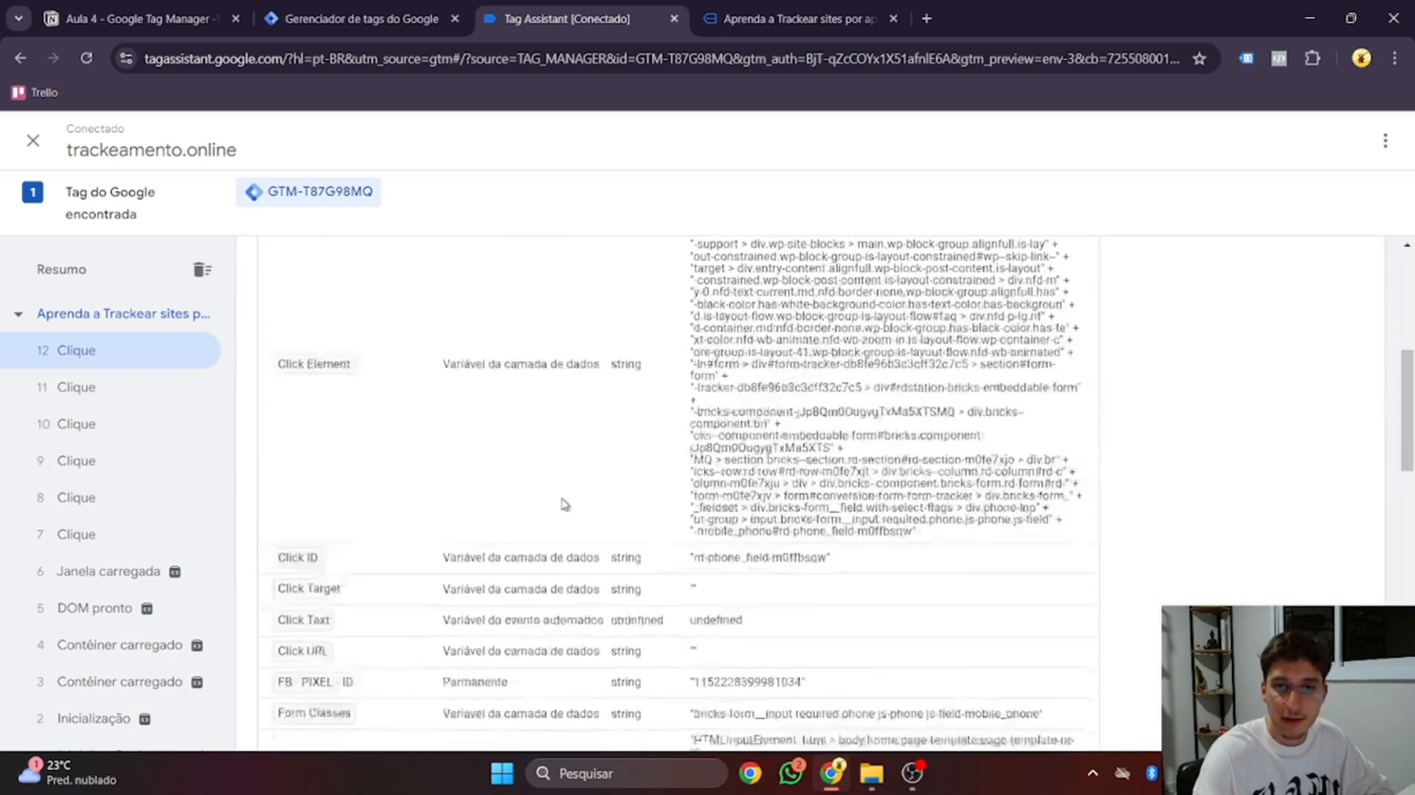
pyautogui.scroll(-4, 564, 503)
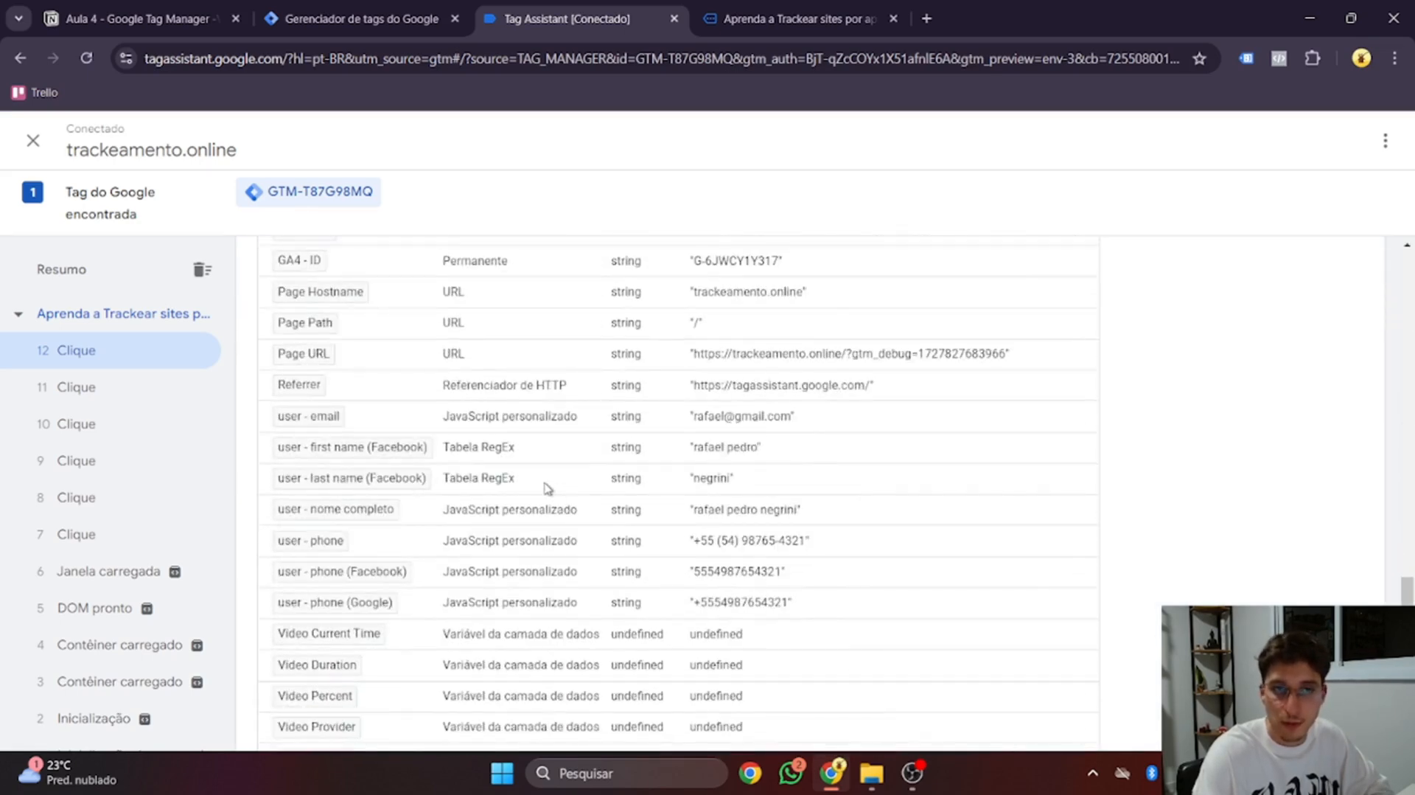
# Inspect the captured email, first and last name, and phone country code and number
pyautogui.doubleClick(702, 418)
pyautogui.moveTo(735, 422); pyautogui.dragTo(796, 432)
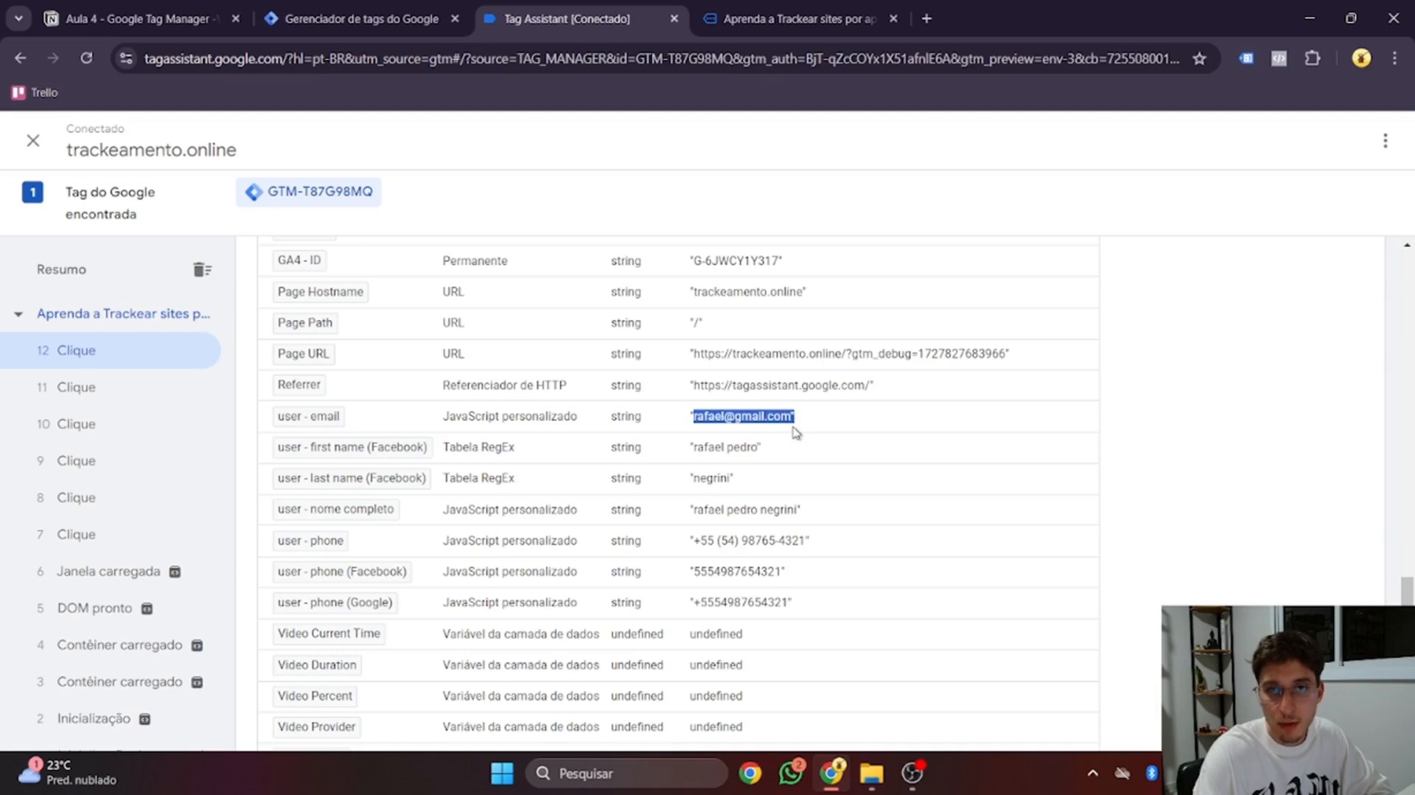
pyautogui.moveTo(690, 448); pyautogui.dragTo(798, 518)
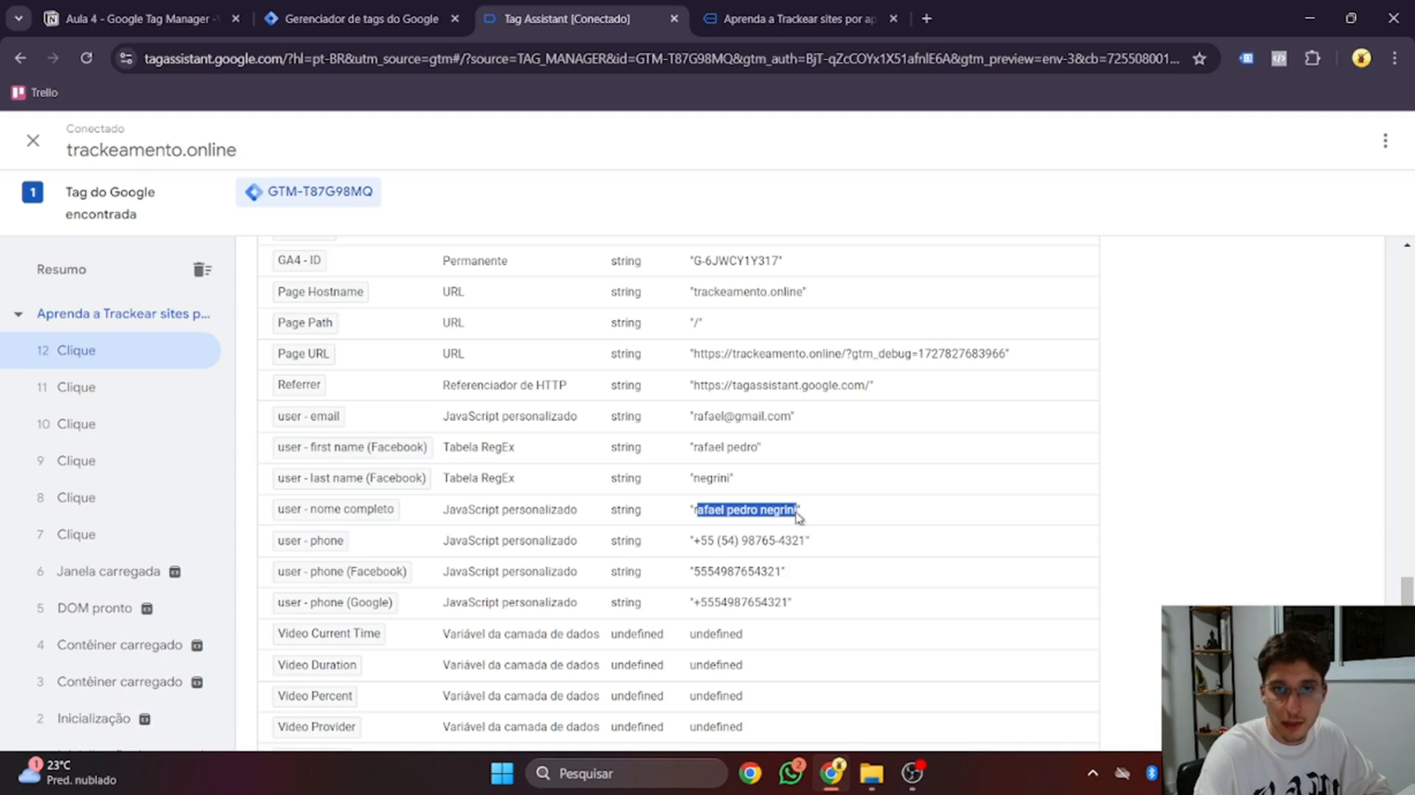
pyautogui.click(755, 538)
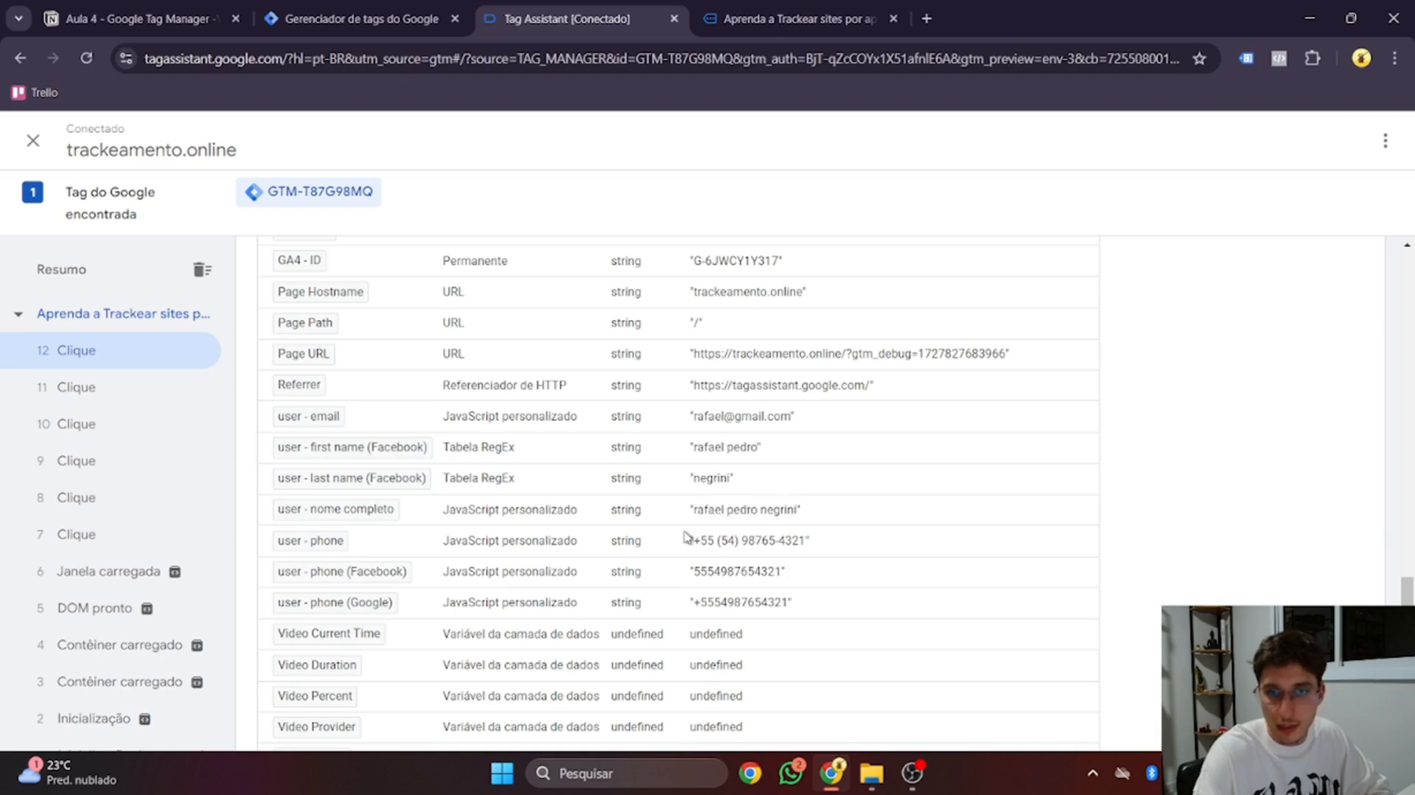
pyautogui.moveTo(694, 543); pyautogui.dragTo(719, 547)
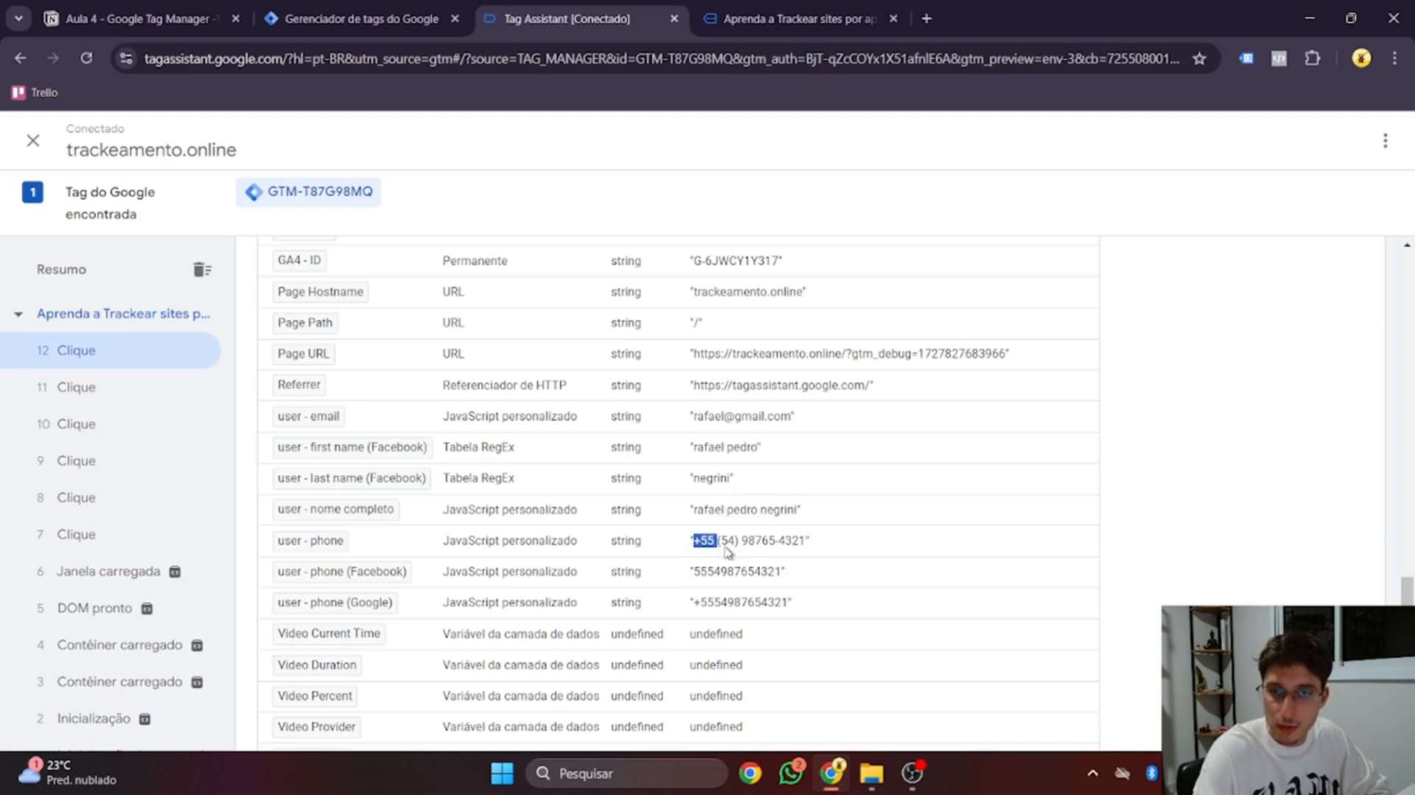
pyautogui.click(740, 548)
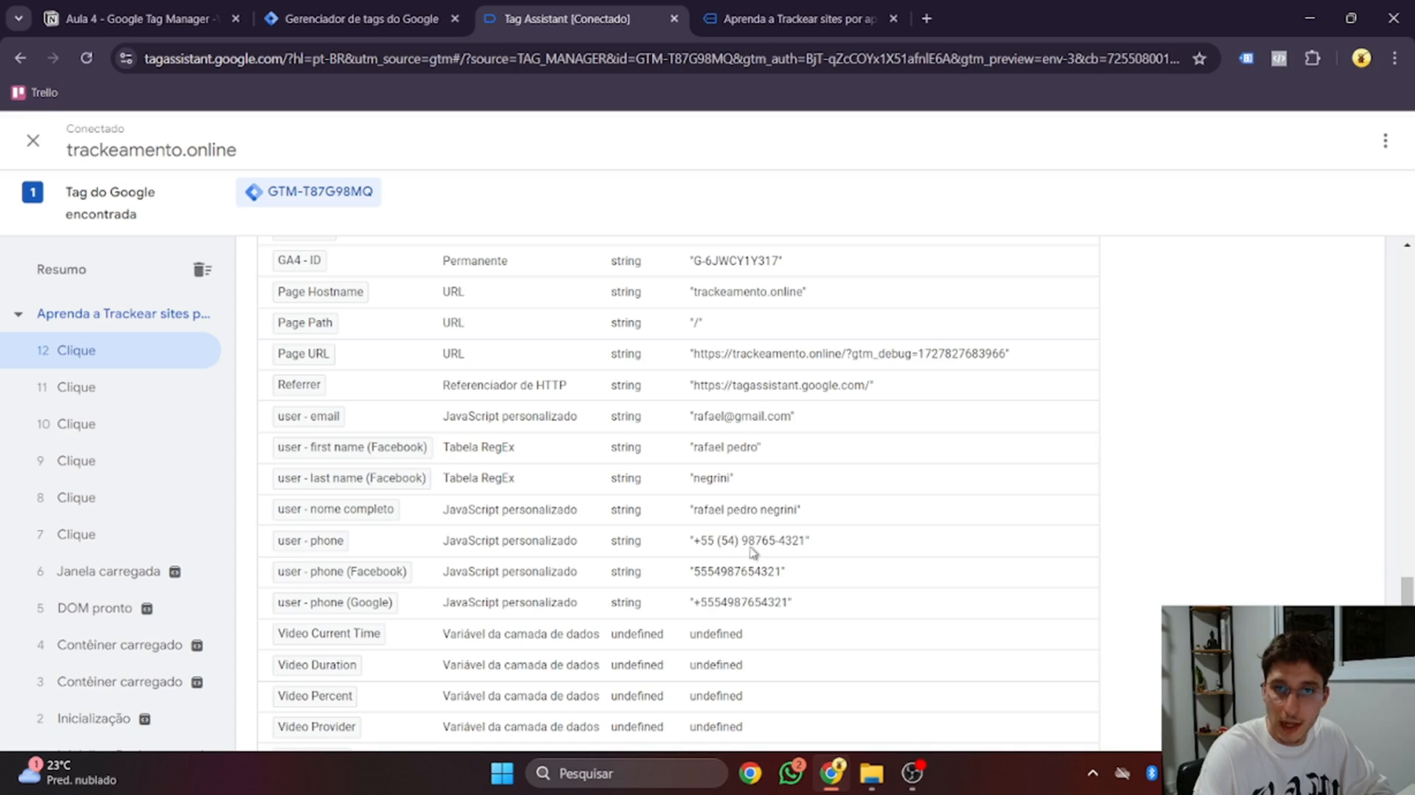
pyautogui.moveTo(747, 546); pyautogui.dragTo(814, 542)
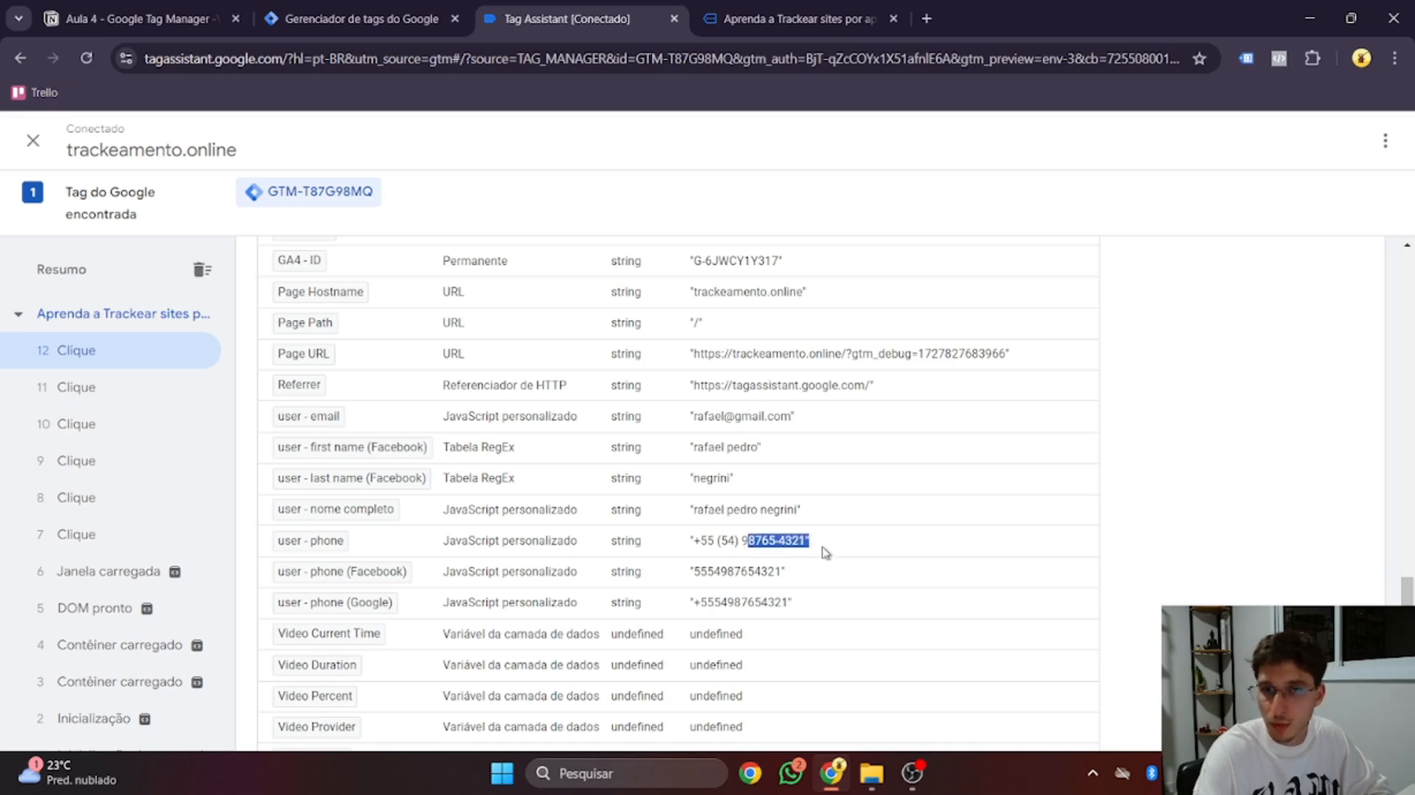
pyautogui.click(693, 547)
# Compare the digits-only Facebook phone value with the '+'-prefixed Google one
pyautogui.scroll(-1, 685, 554)
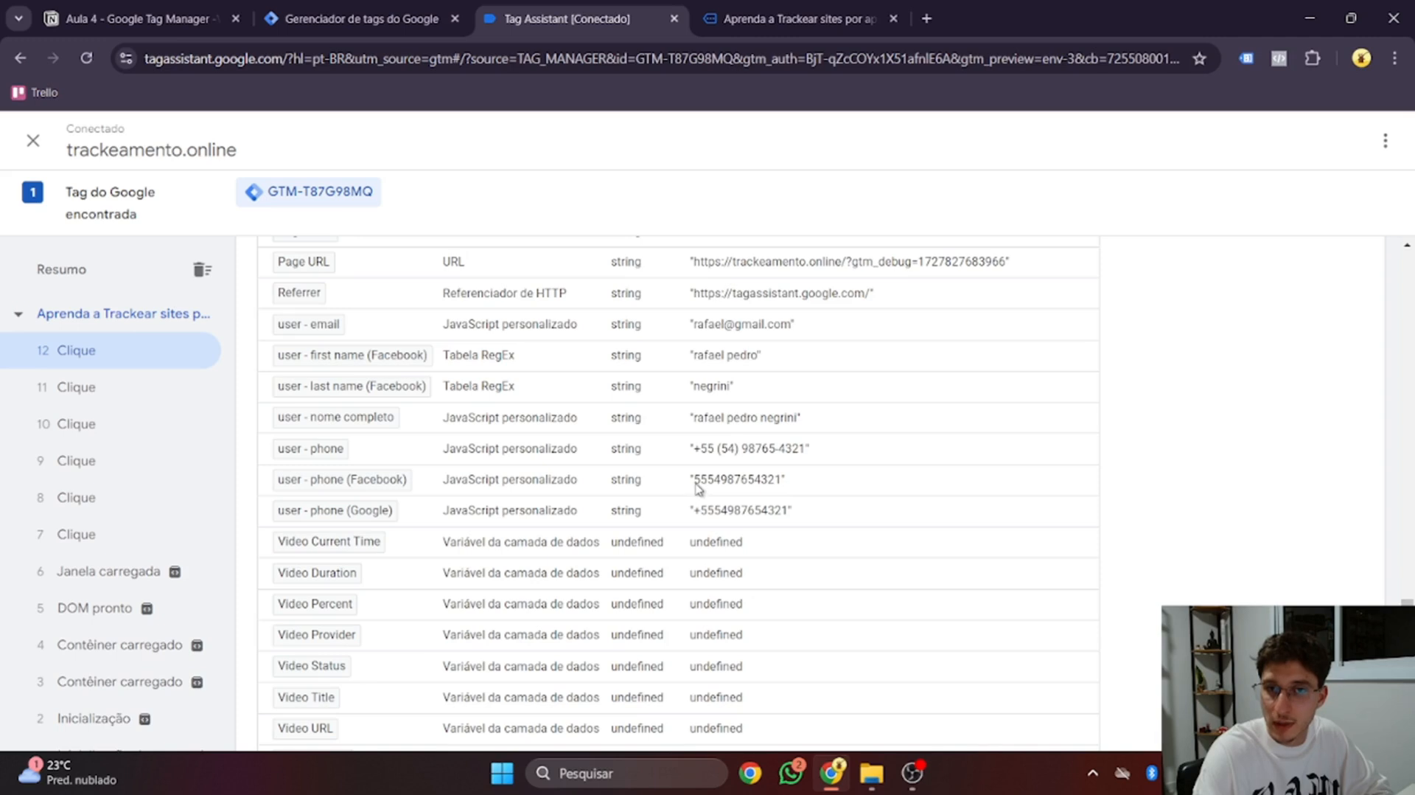
pyautogui.moveTo(698, 488); pyautogui.dragTo(783, 491)
pyautogui.click(735, 518)
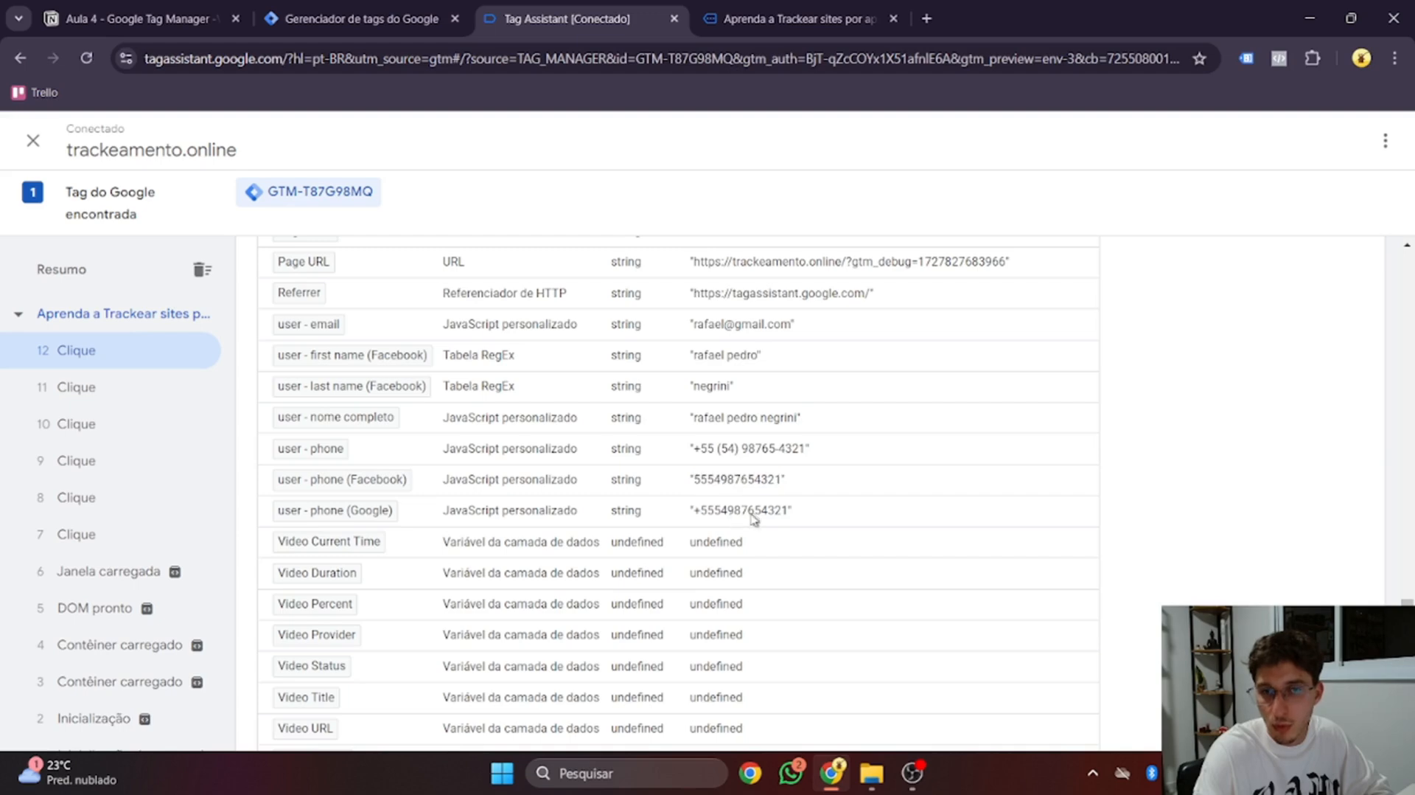
pyautogui.moveTo(697, 513); pyautogui.dragTo(701, 514)
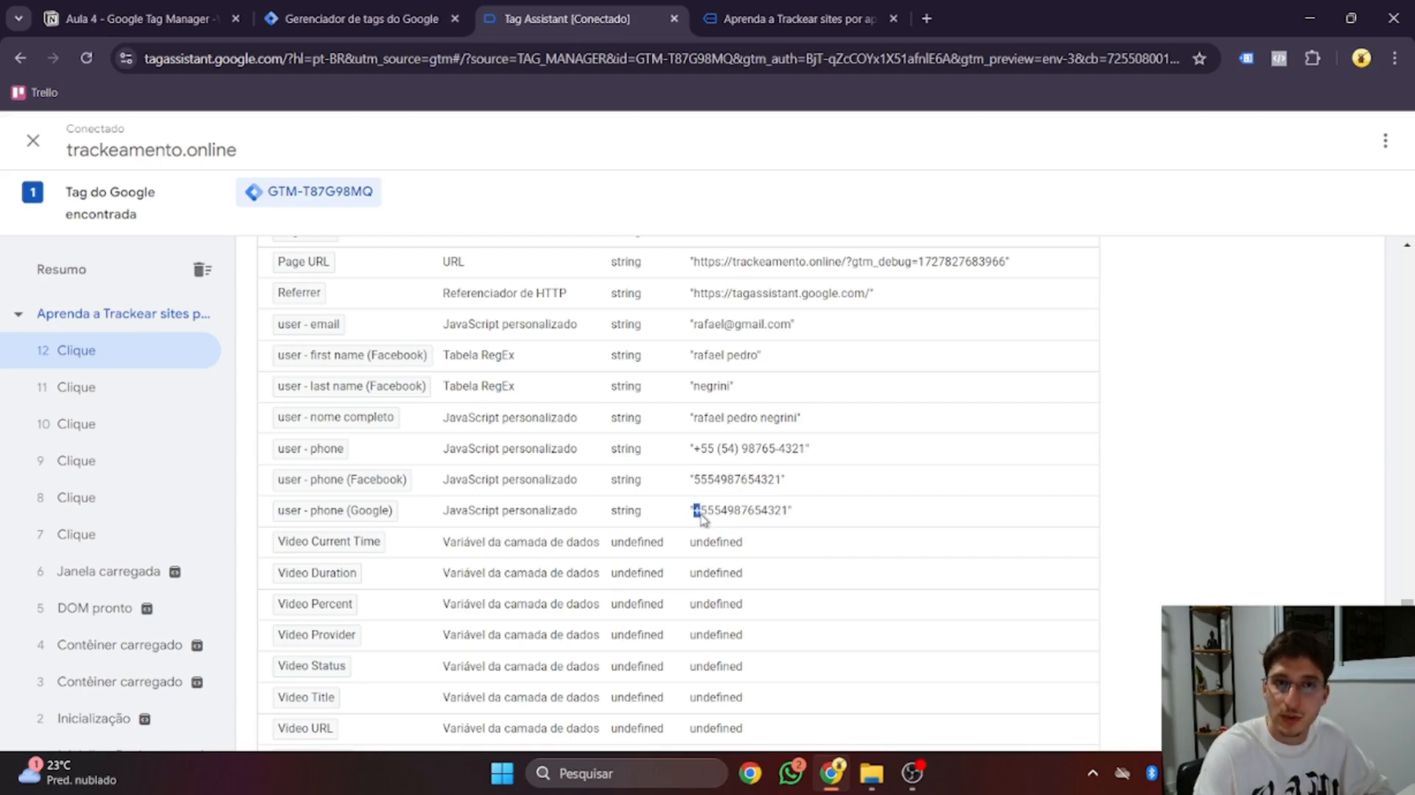
pyautogui.hotkey('ctrl', '1')
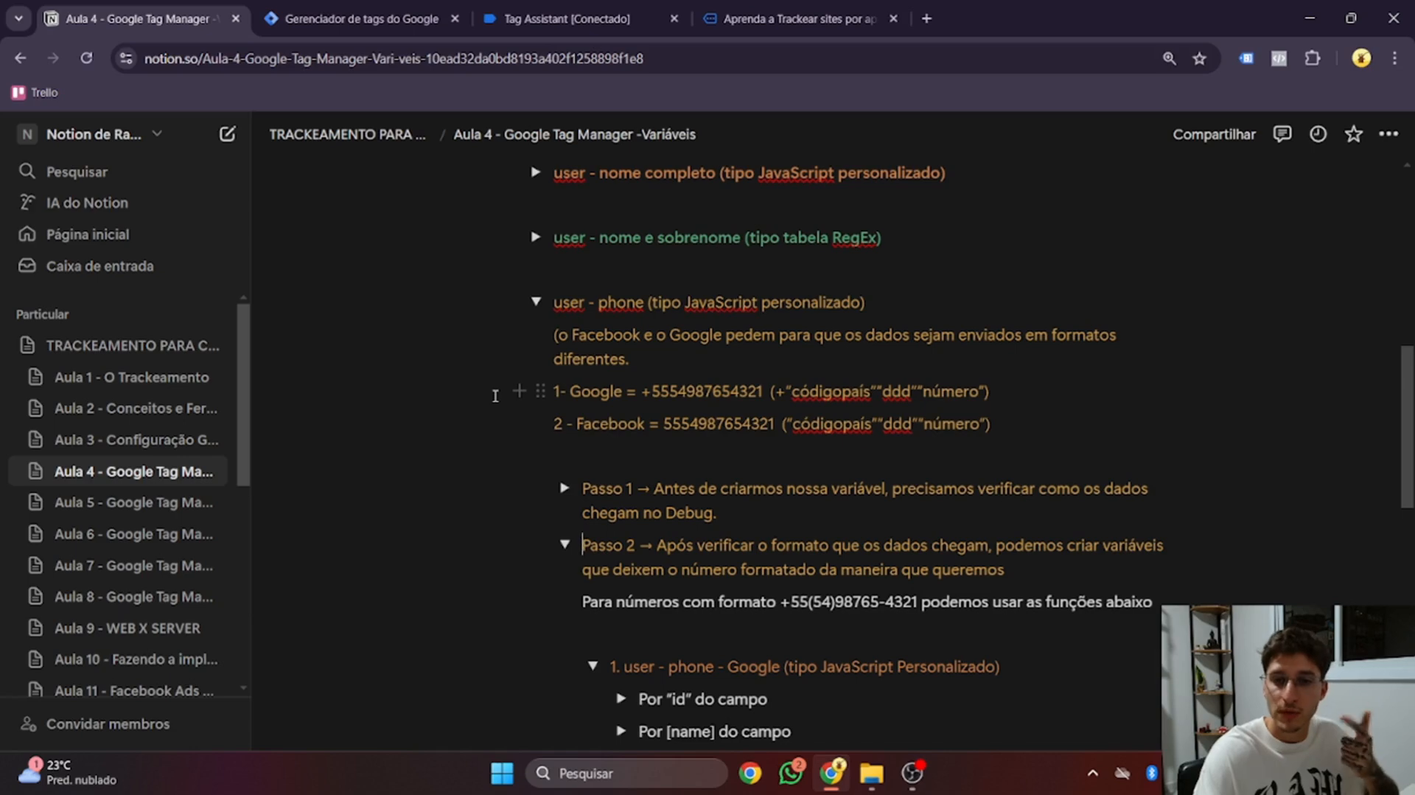
# Delete the old 'user - phone' variable from the user-defined variables list
pyautogui.click(537, 302)
pyautogui.click(536, 302)
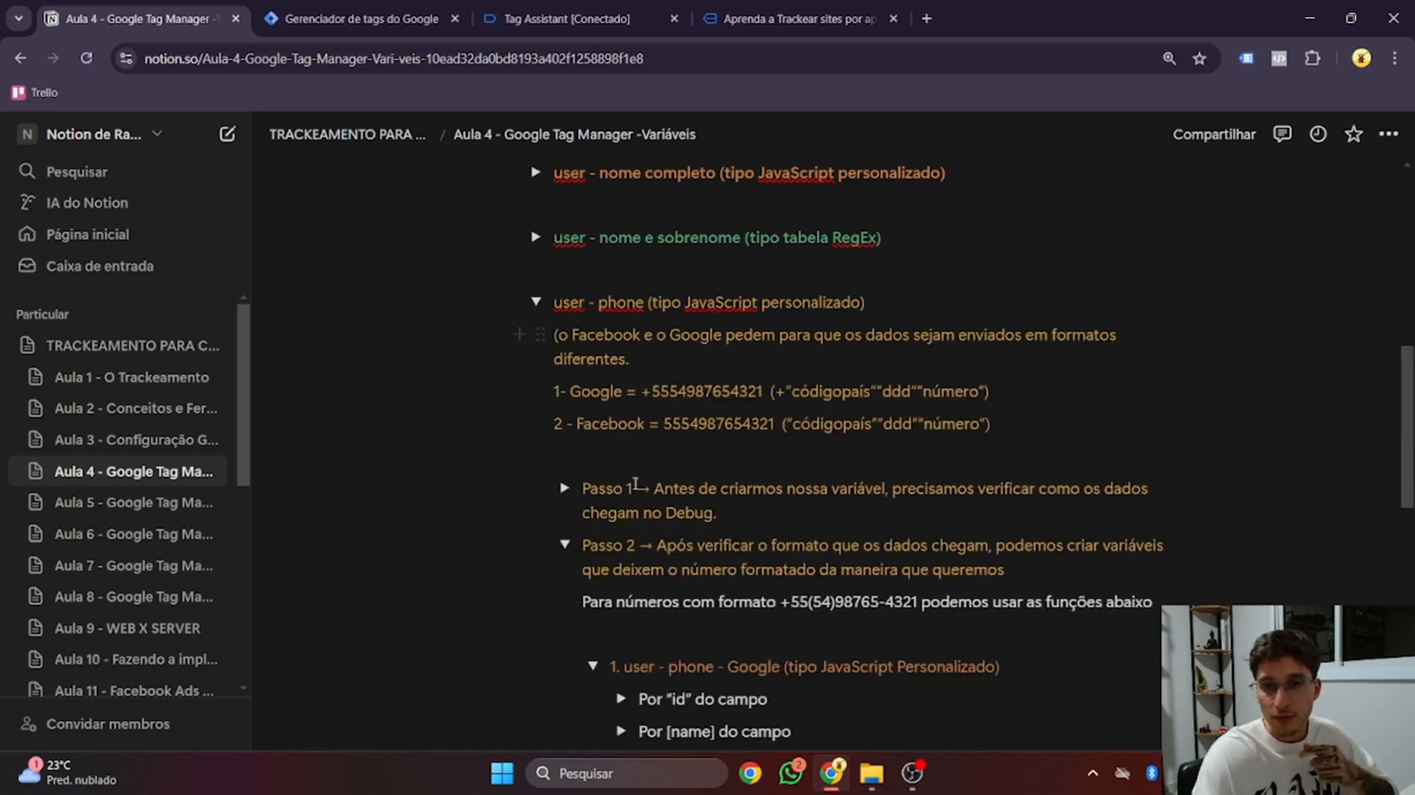
pyautogui.click(361, 18)
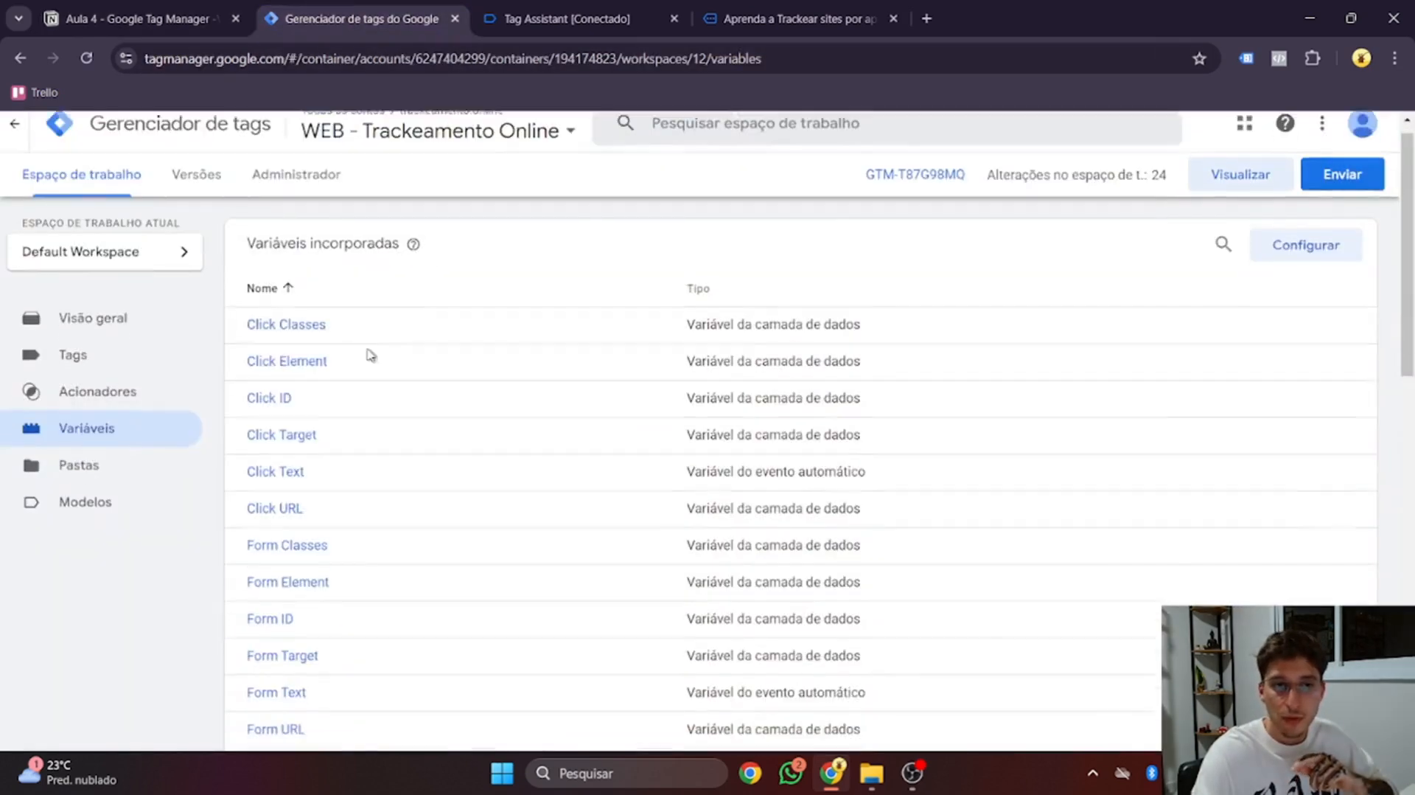
pyautogui.scroll(-15, 383, 368)
pyautogui.click(250, 583)
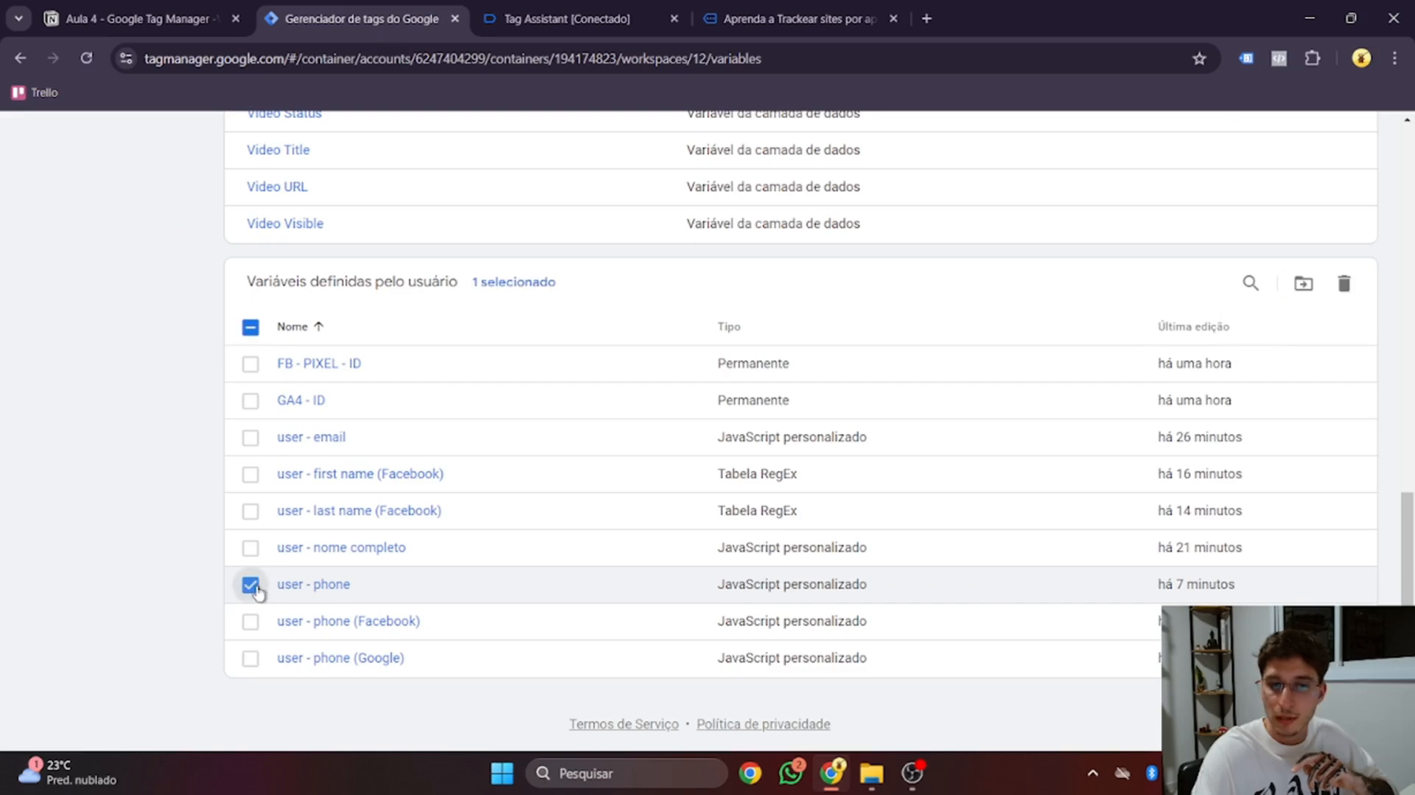
pyautogui.click(1343, 284)
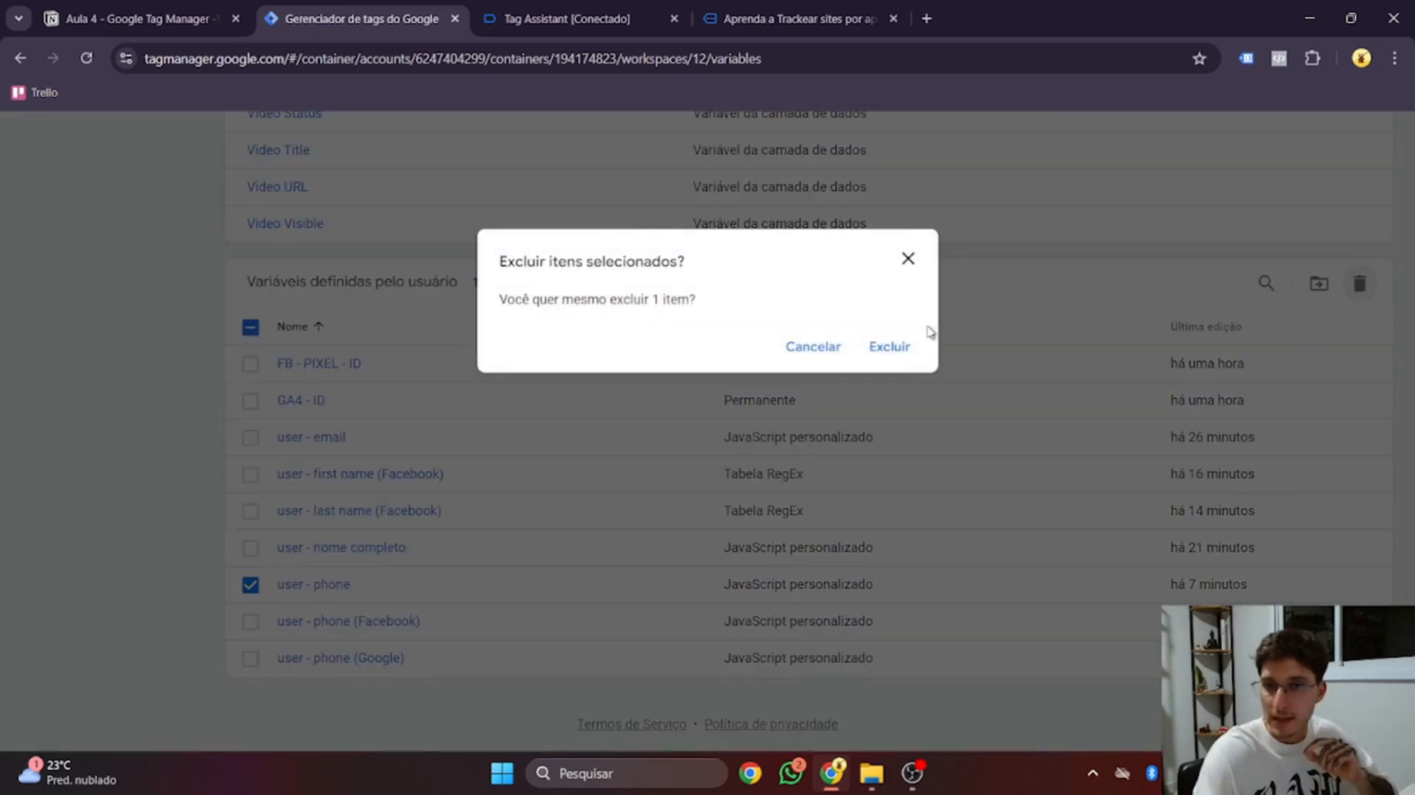
pyautogui.click(900, 346)
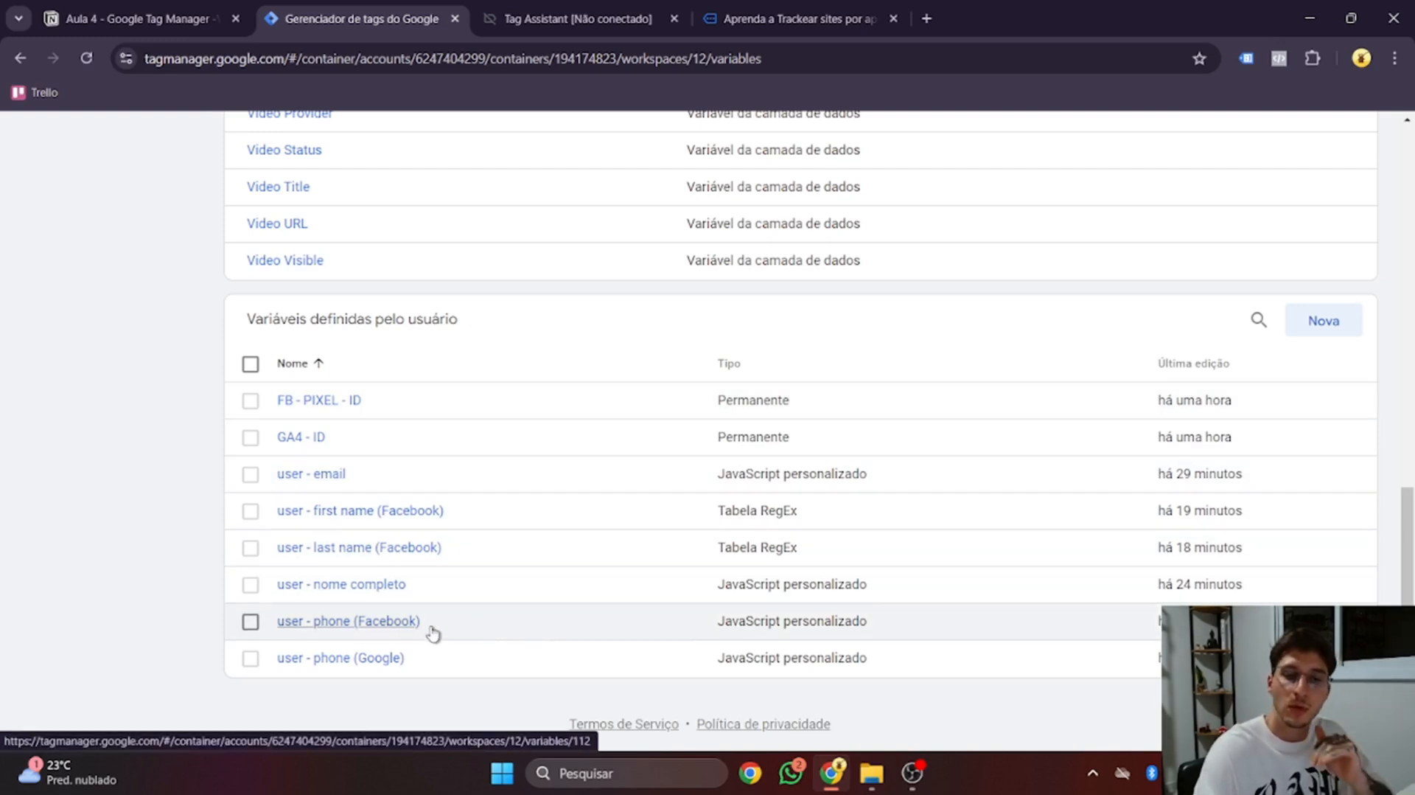
pyautogui.click(140, 18)
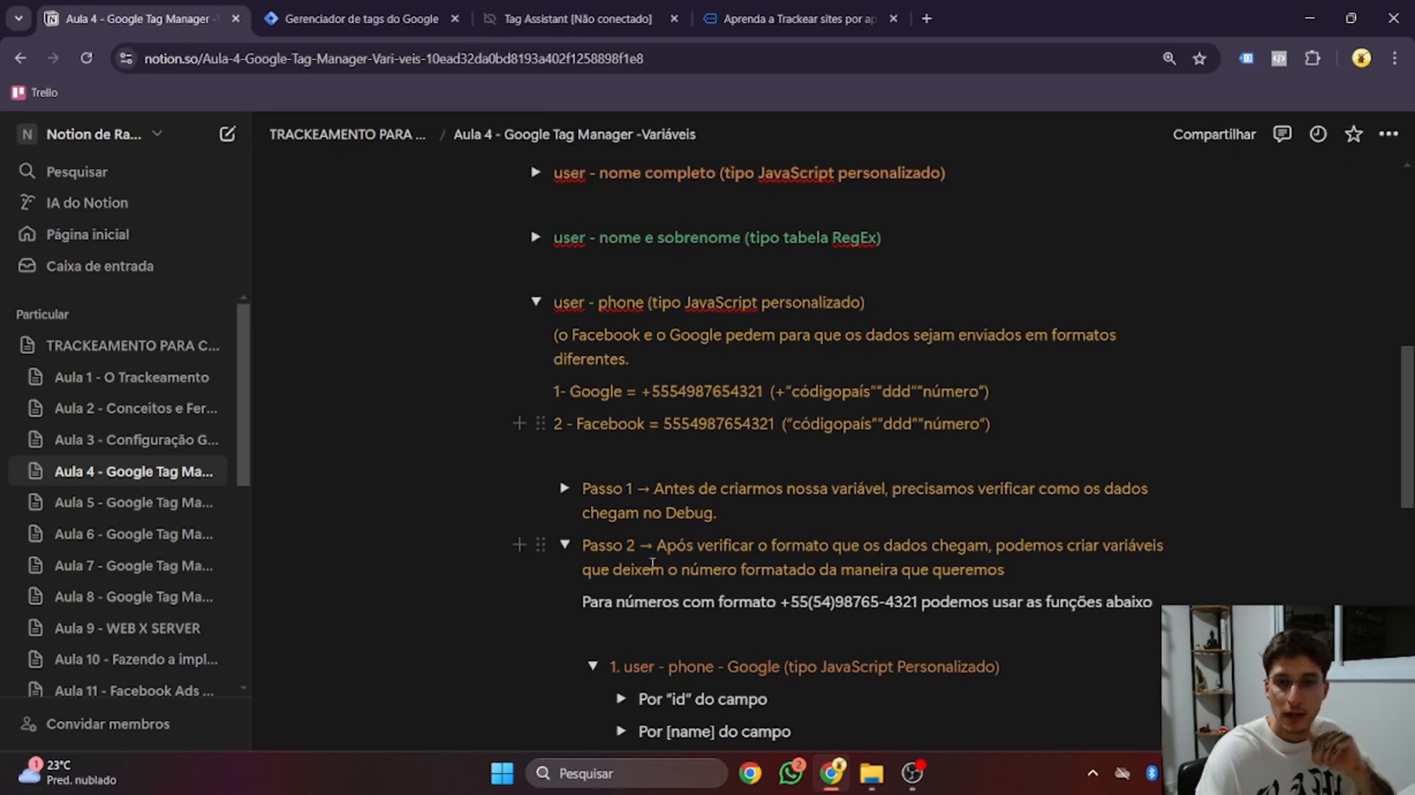